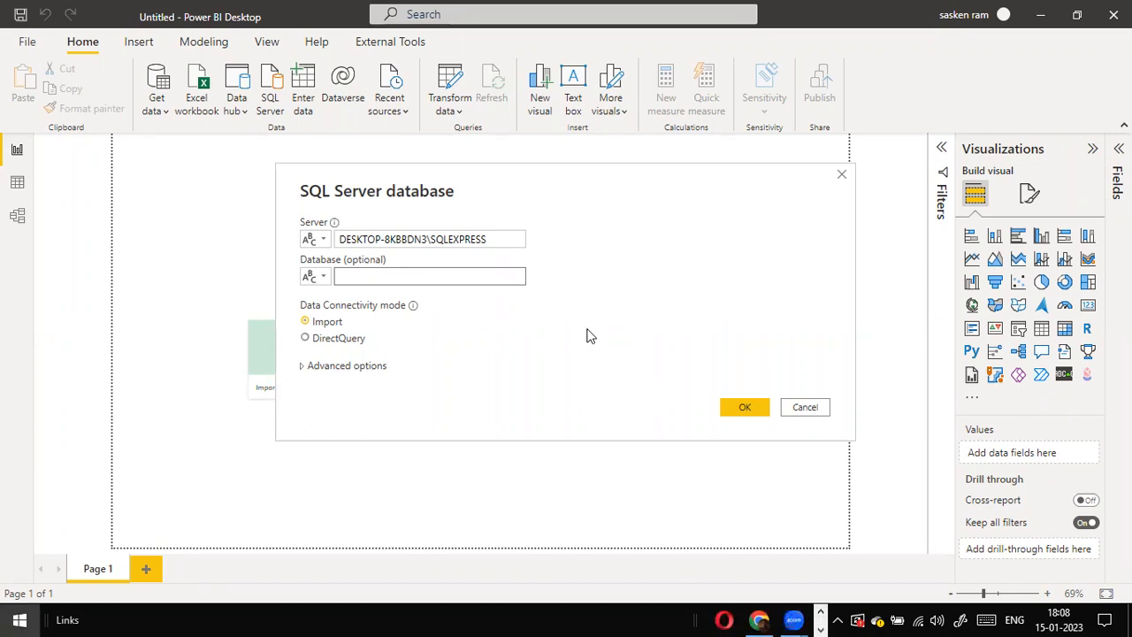
Step: Try to launch SQL Server Management Studio 18 from the Start search
key(super)
key(super)
text(ssms)
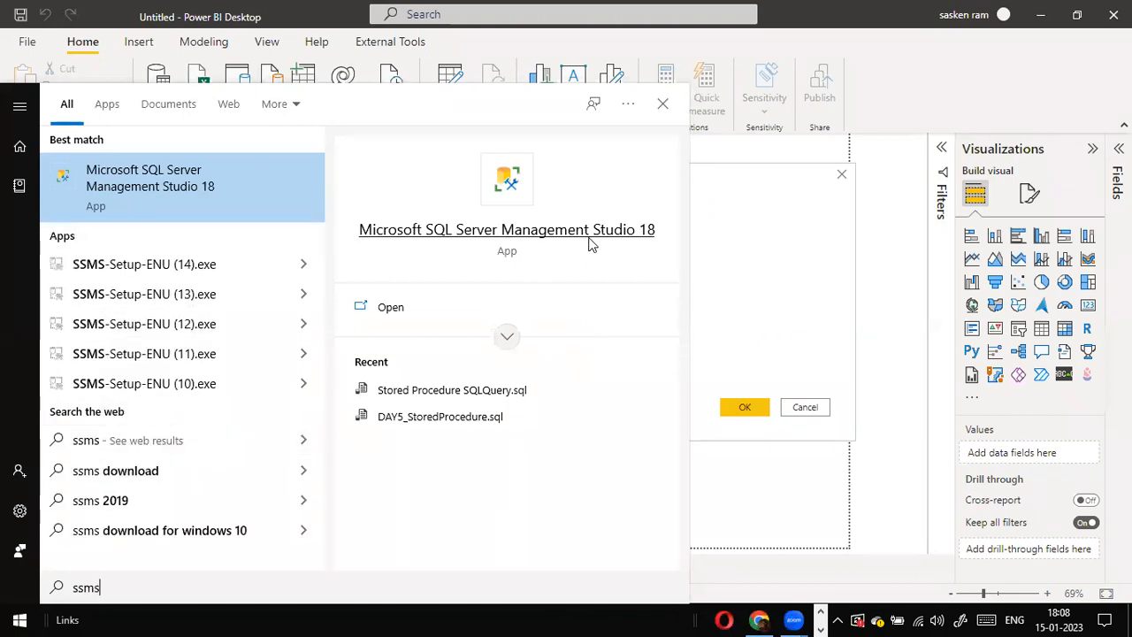
click(130, 186)
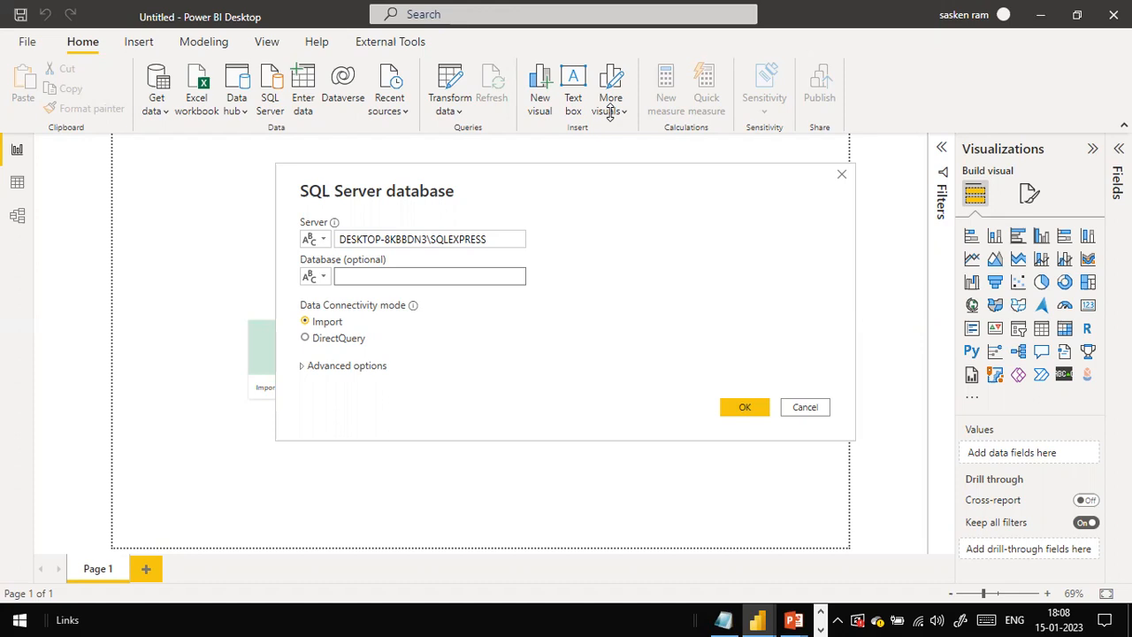
click(441, 276)
drag(485, 241, 277, 231)
click(423, 240)
click(821, 612)
click(821, 612)
click(821, 612)
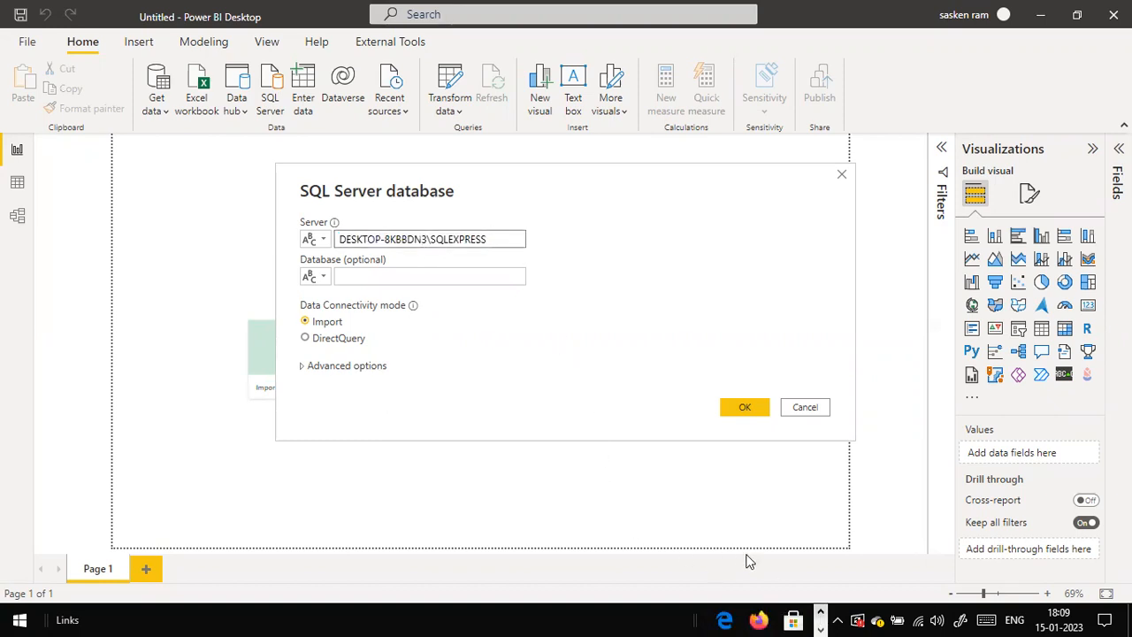
key(alt+Tab)
key(alt+Tab)
key(alt+Tab)
key(alt+Tab)
key(alt+Tab)
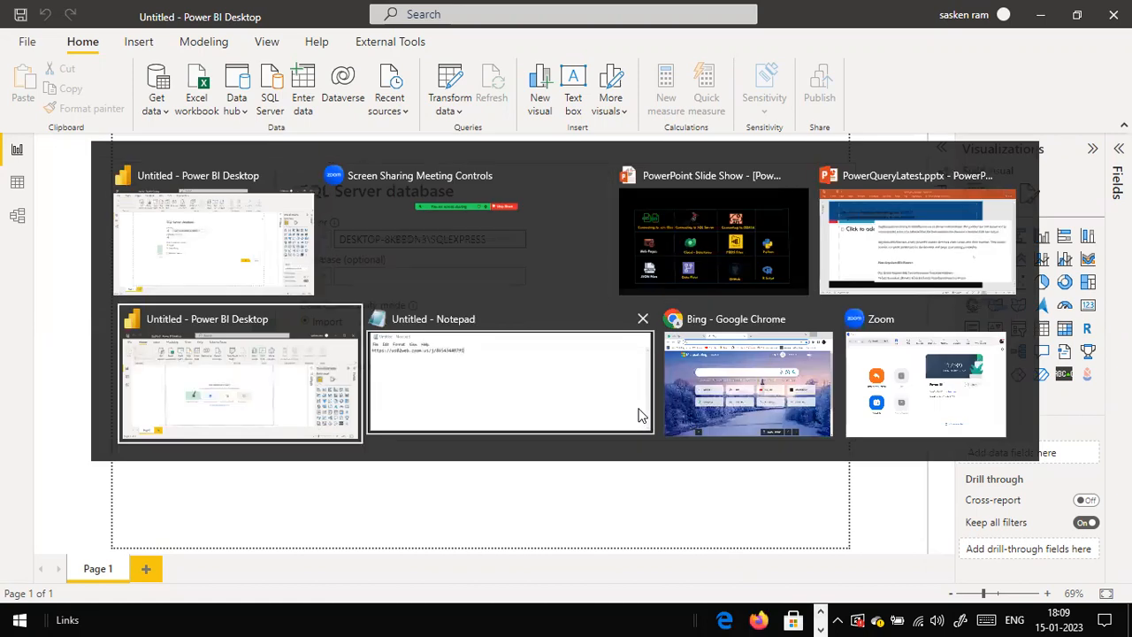
Step: Launch SQL Server Management Studio from the Start search for ssms
key(super)
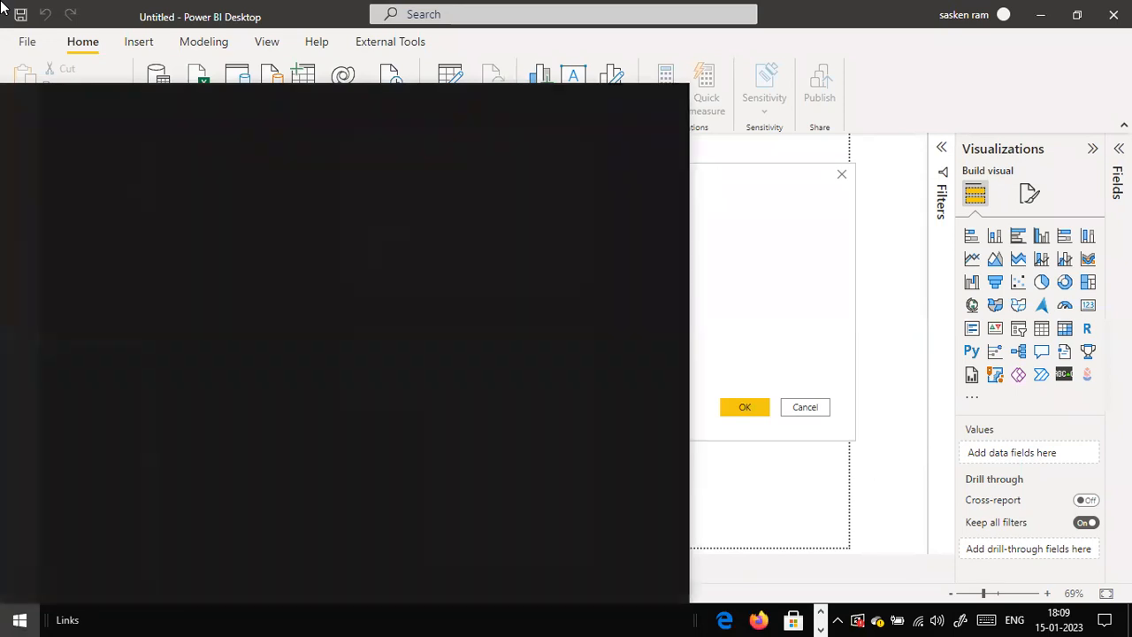
text(ssms)
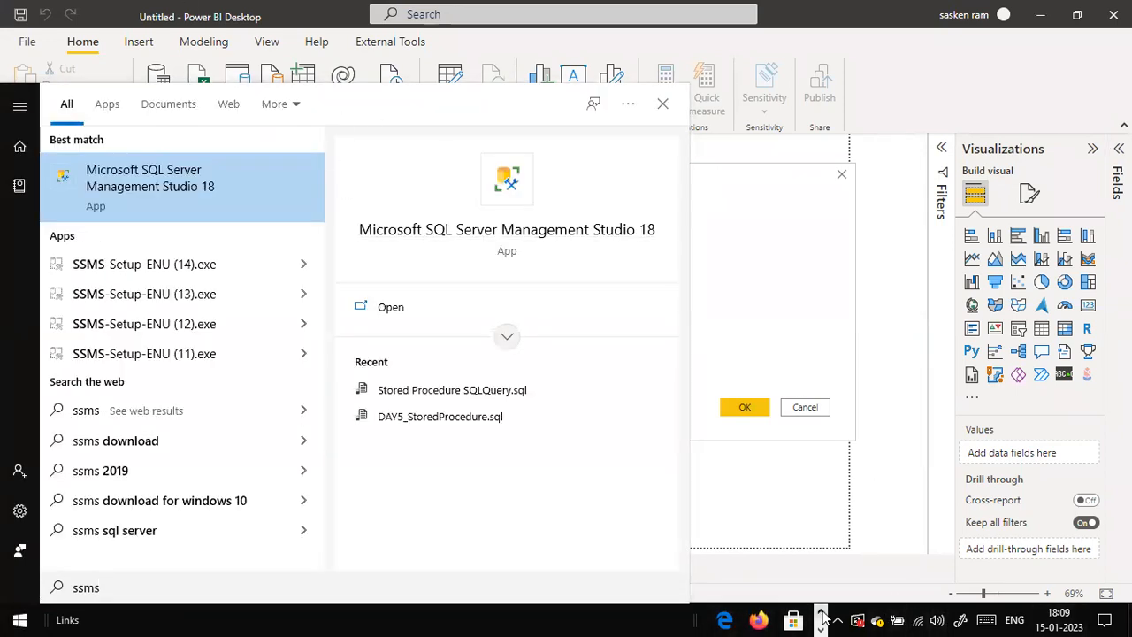
key(Return)
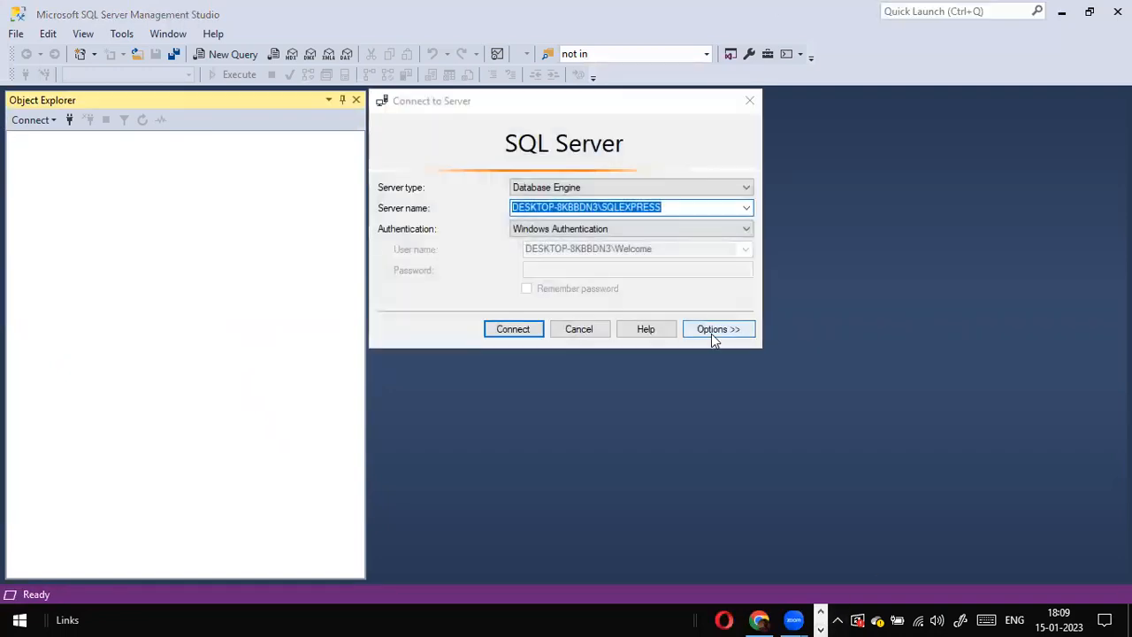
Step: Keep Database Engine as server type, copy the server name DESKTOP-8KBBDN3\SQLEXPRESS, and connect to the server
click(580, 208)
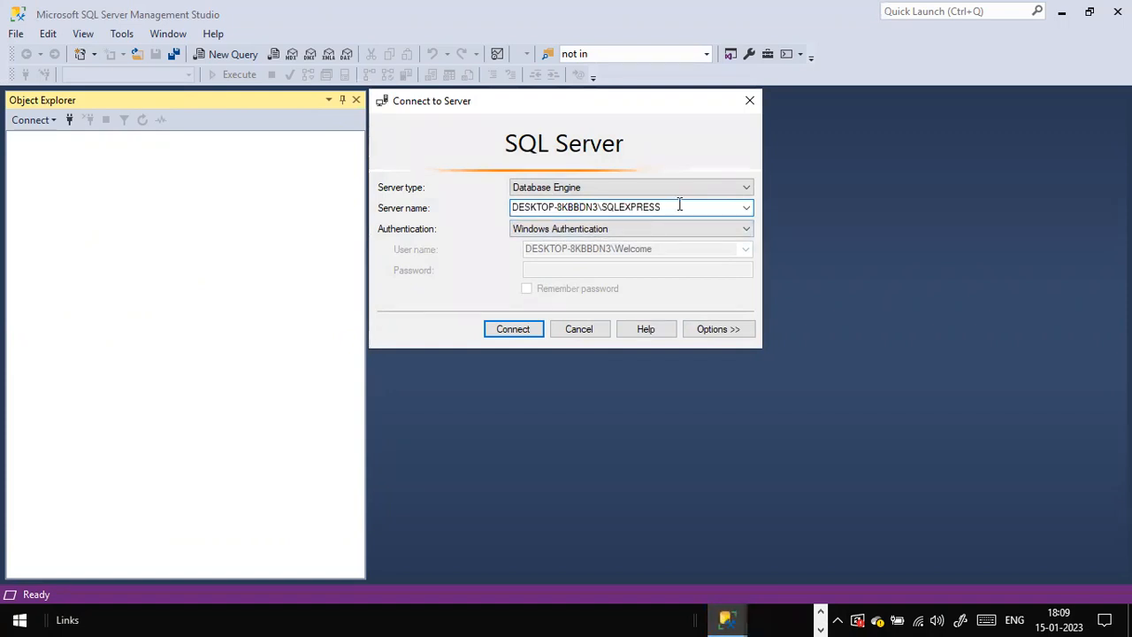
drag(677, 206, 477, 199)
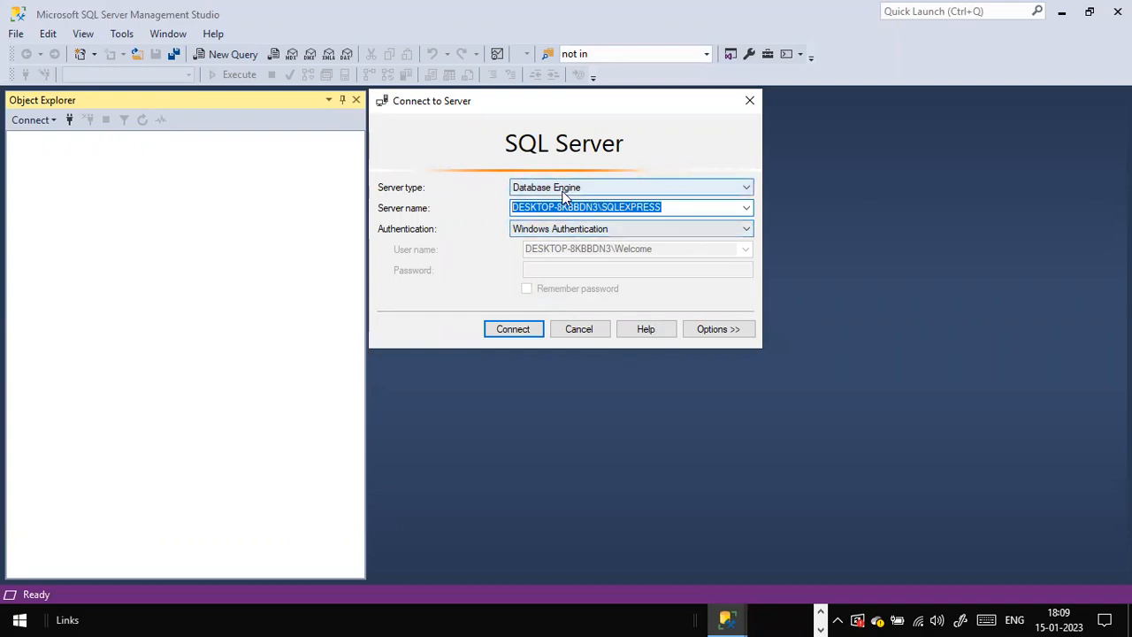
click(666, 189)
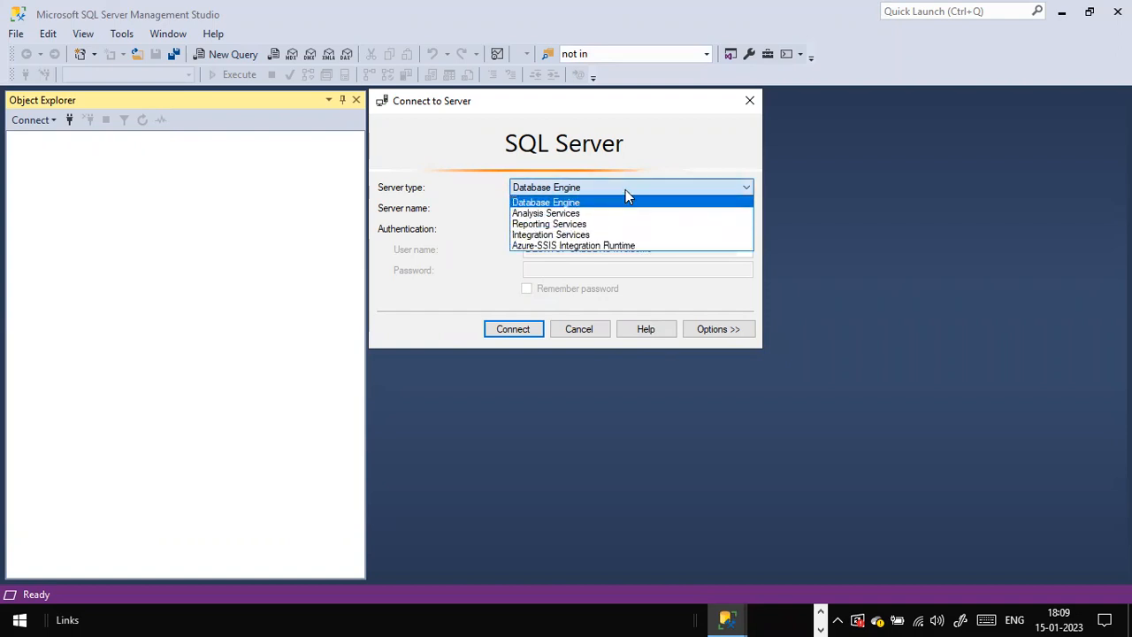
click(625, 194)
click(678, 207)
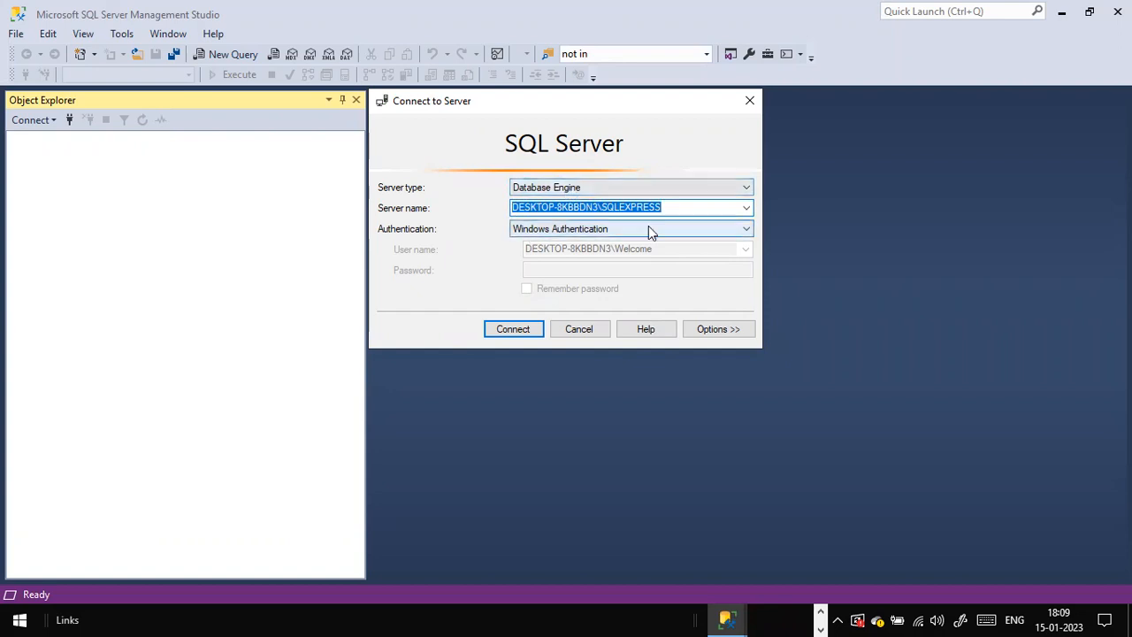
right_click(582, 210)
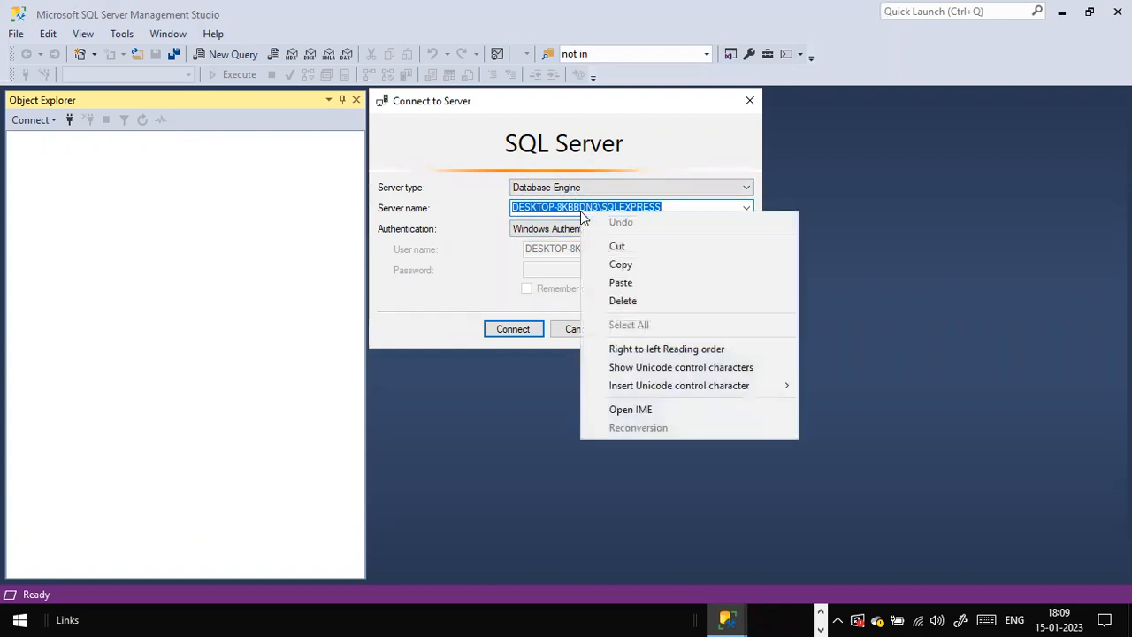
click(615, 267)
click(533, 328)
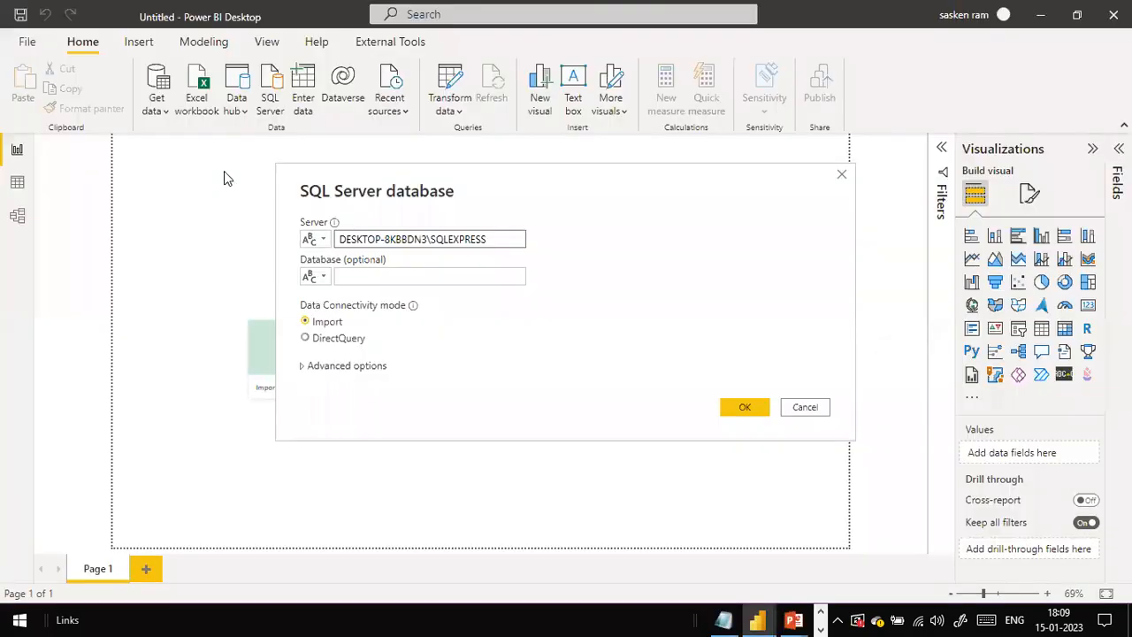
Step: Return to Power BI and connect the SQL Server database dialog to the Sales database
click(369, 280)
click(447, 281)
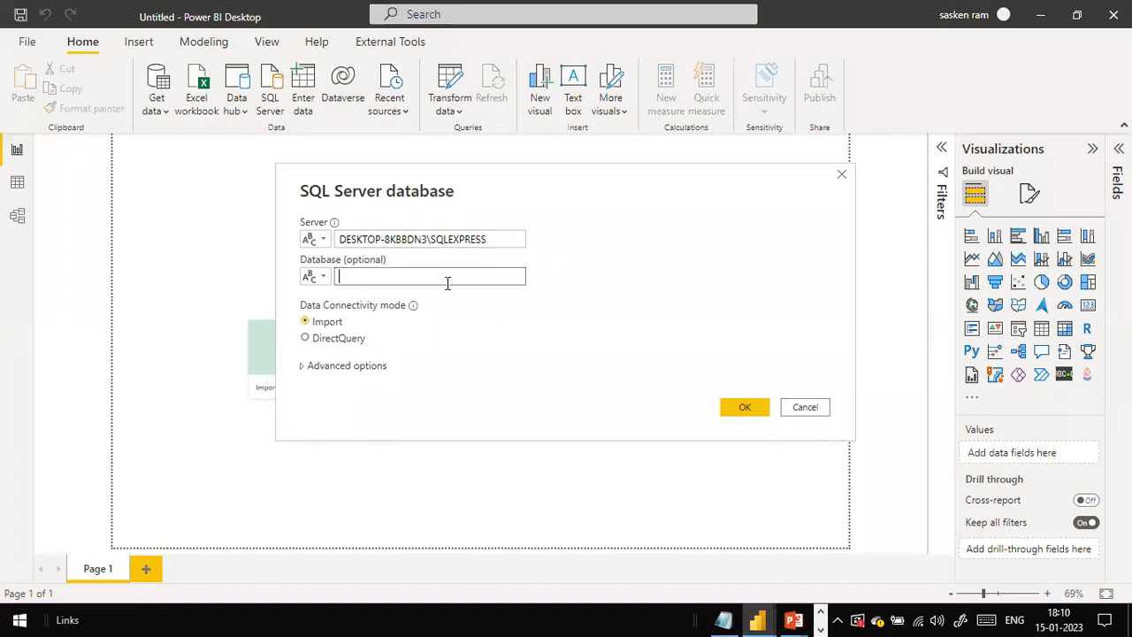
text(Sales)
click(746, 408)
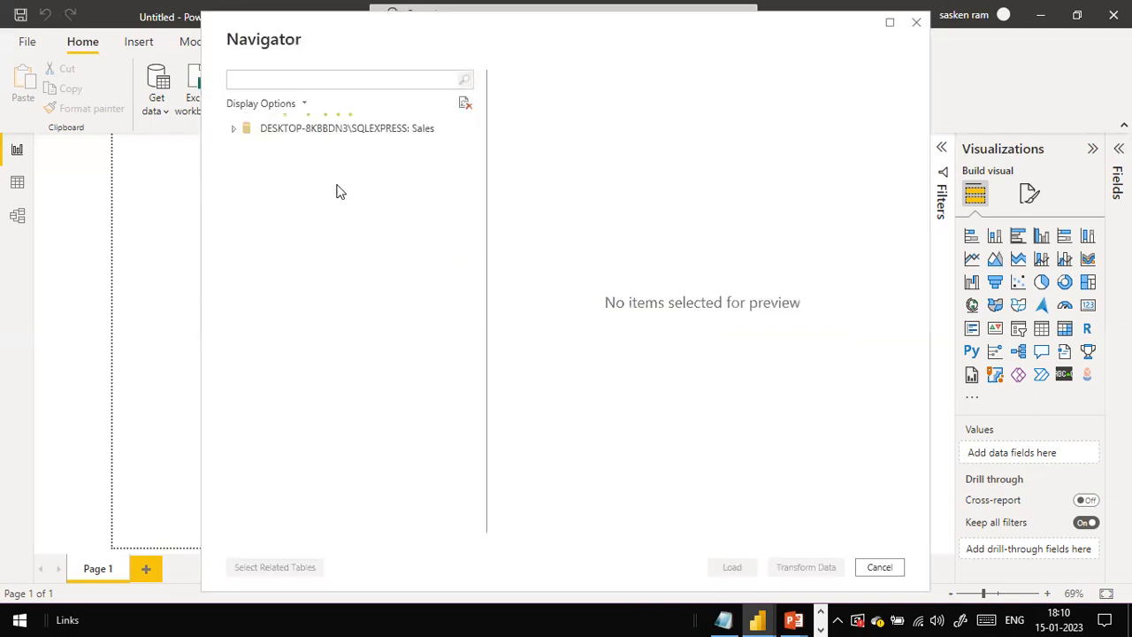
Step: Expand the server in the Navigator and select the DimCustomer and DimLocation tables
click(235, 133)
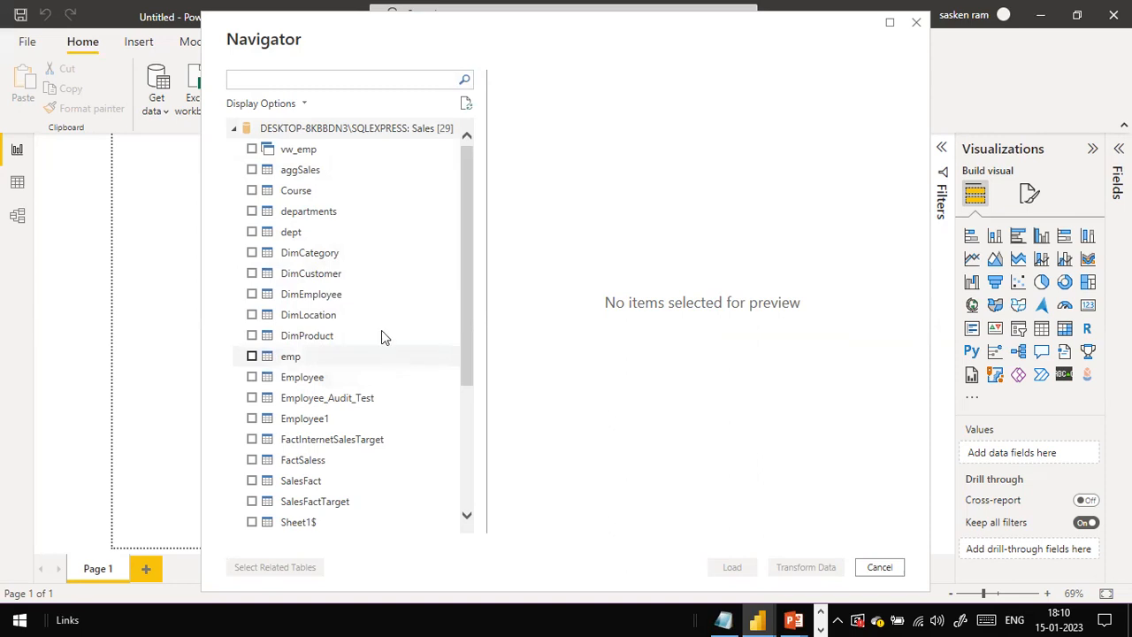
click(252, 274)
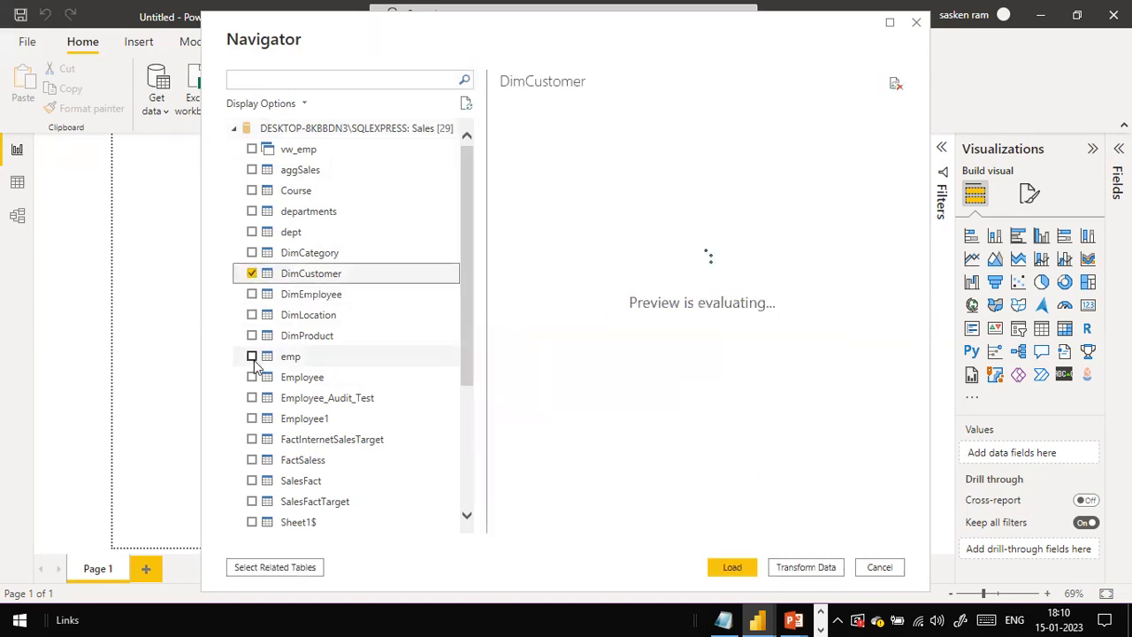
click(252, 315)
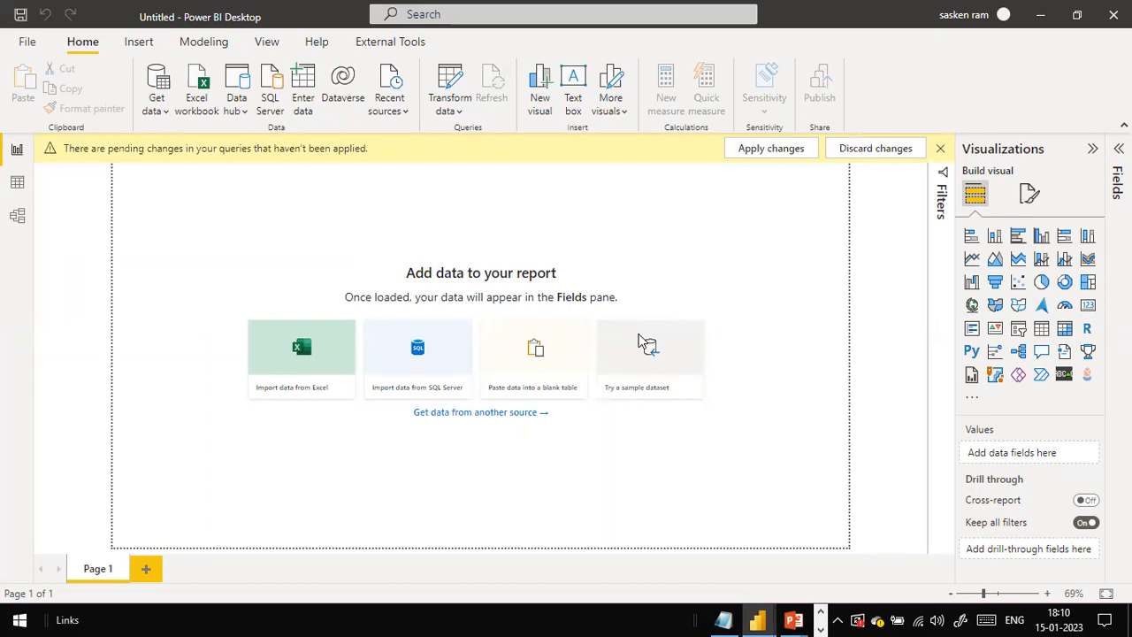
Step: Switch to Chrome and open the fantasy200k/Power-BI GitHub repository from the address bar suggestions
key(alt+Tab)
key(alt+Tab)
key(alt+Tab)
key(alt+Tab)
key(alt+Tab)
key(alt+Tab)
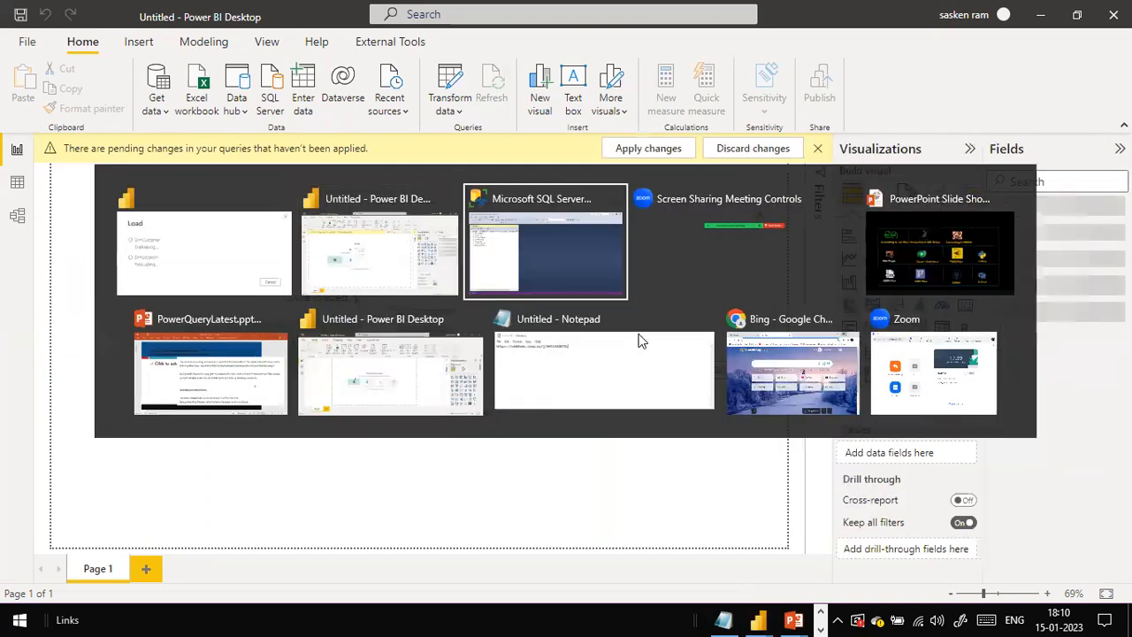
key(alt+Tab)
key(alt+Tab)
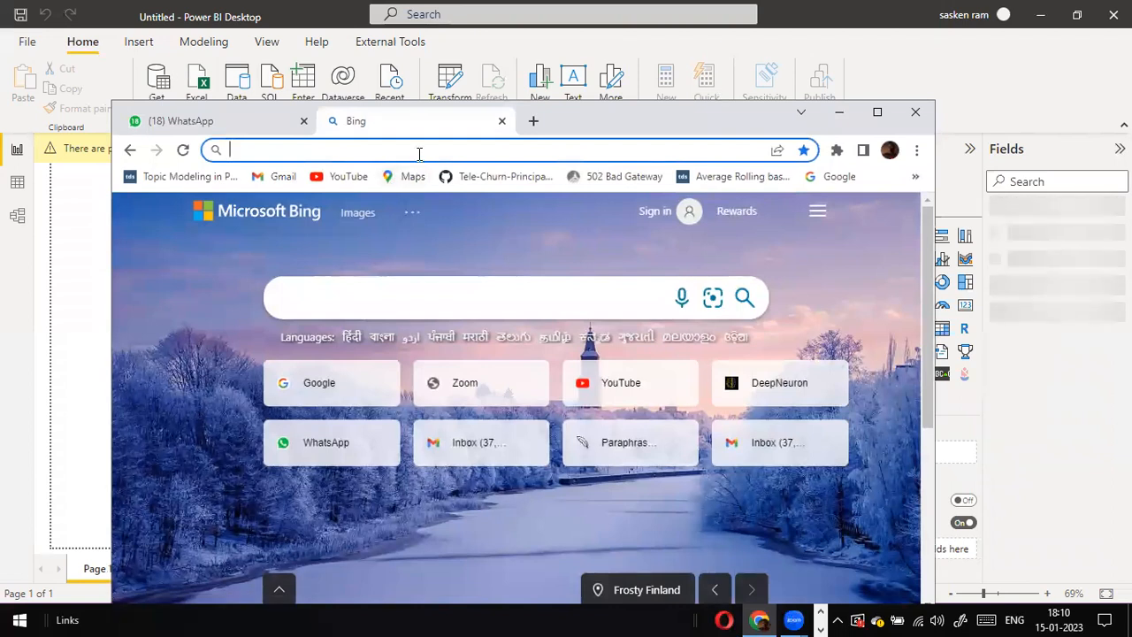
text(git)
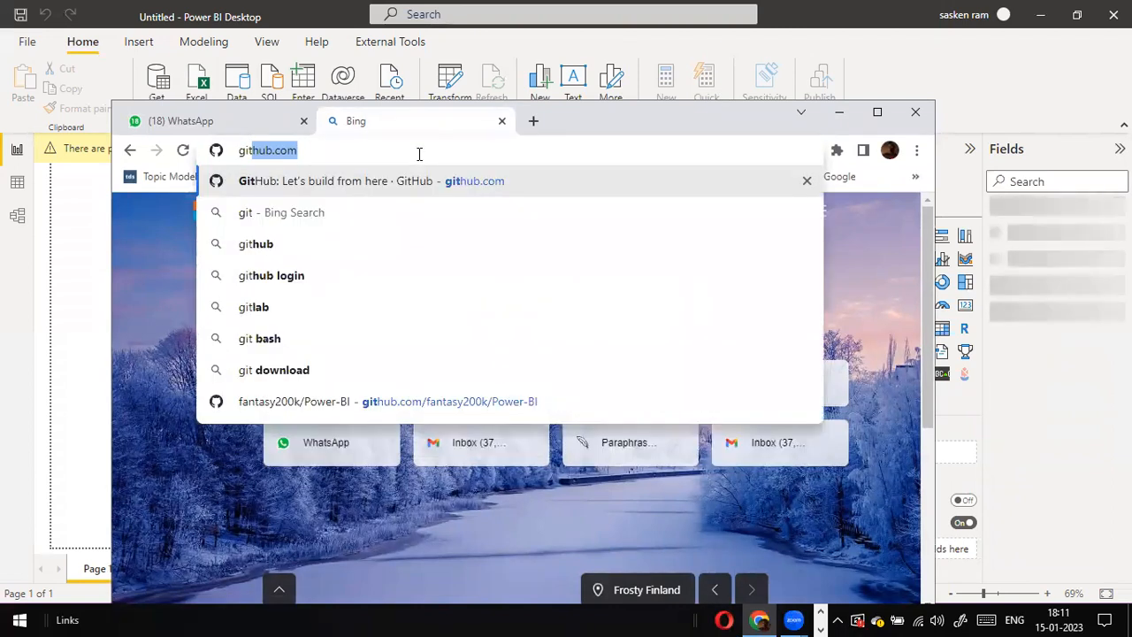
key(Down)
key(Down)
key(Down)
key(Down)
key(Down)
key(Down)
key(Down)
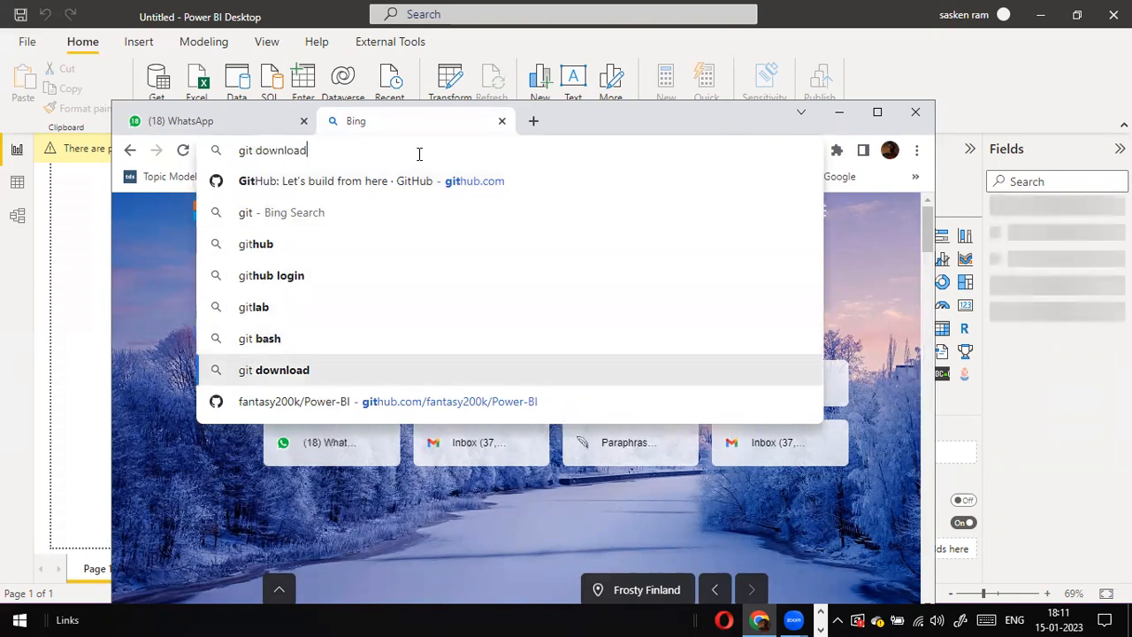
key(Return)
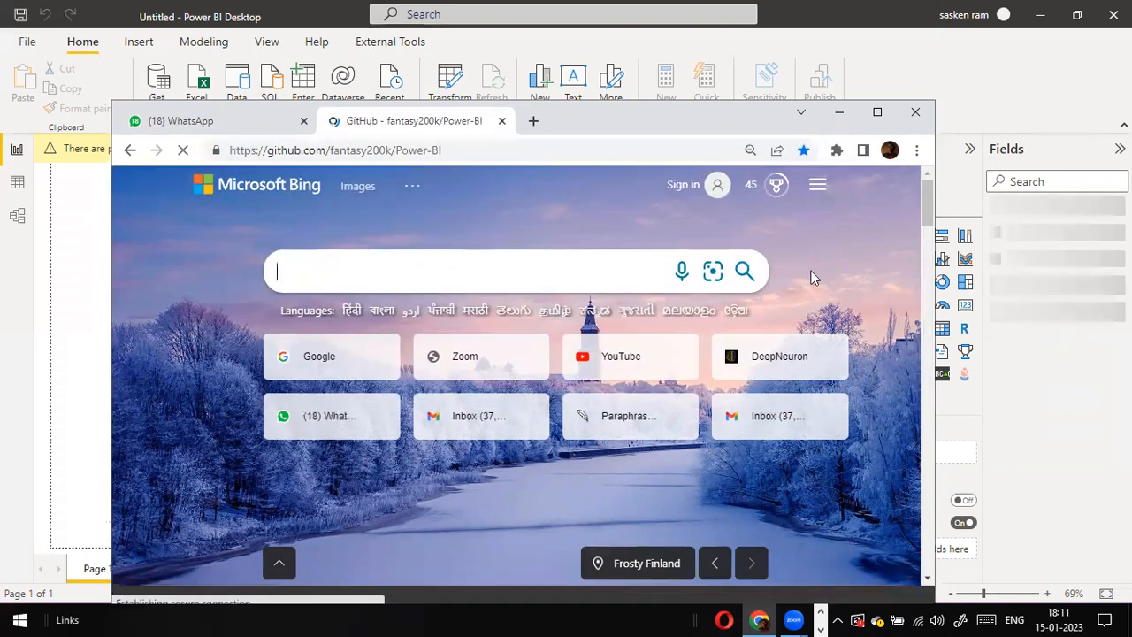
Step: Maximize the browser and look through the repository's file list
click(880, 111)
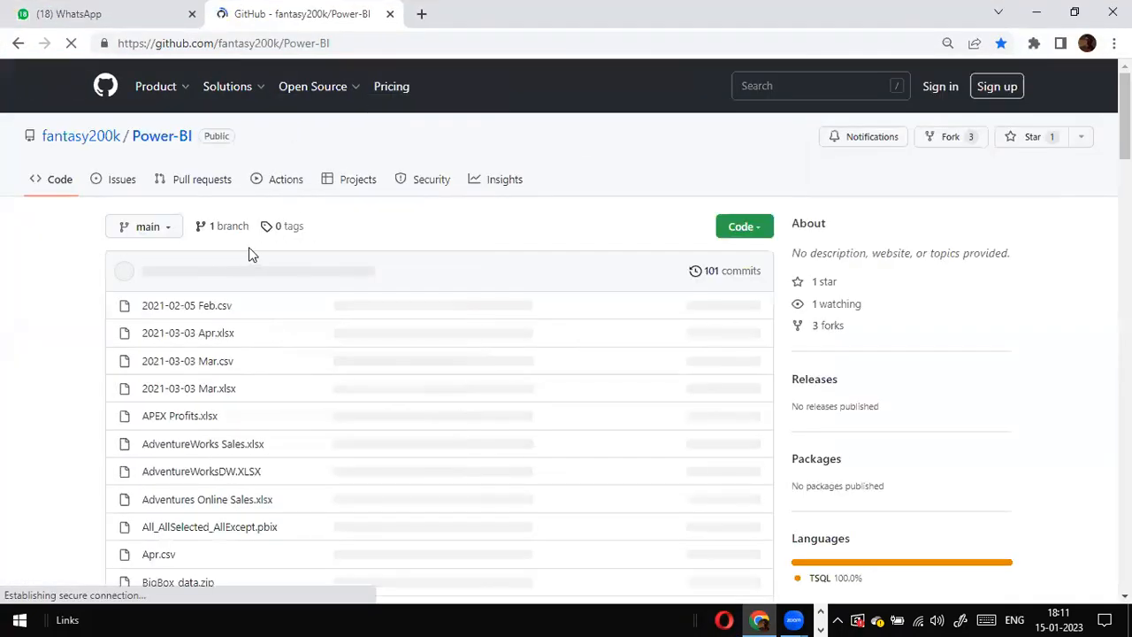
key(ctrl+l)
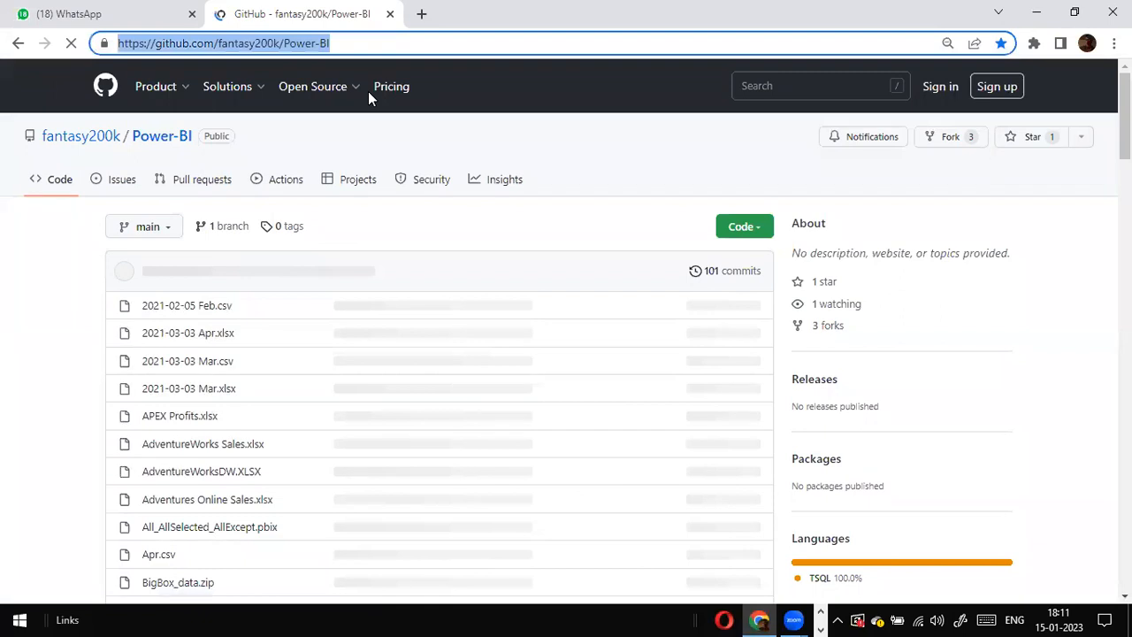
click(81, 253)
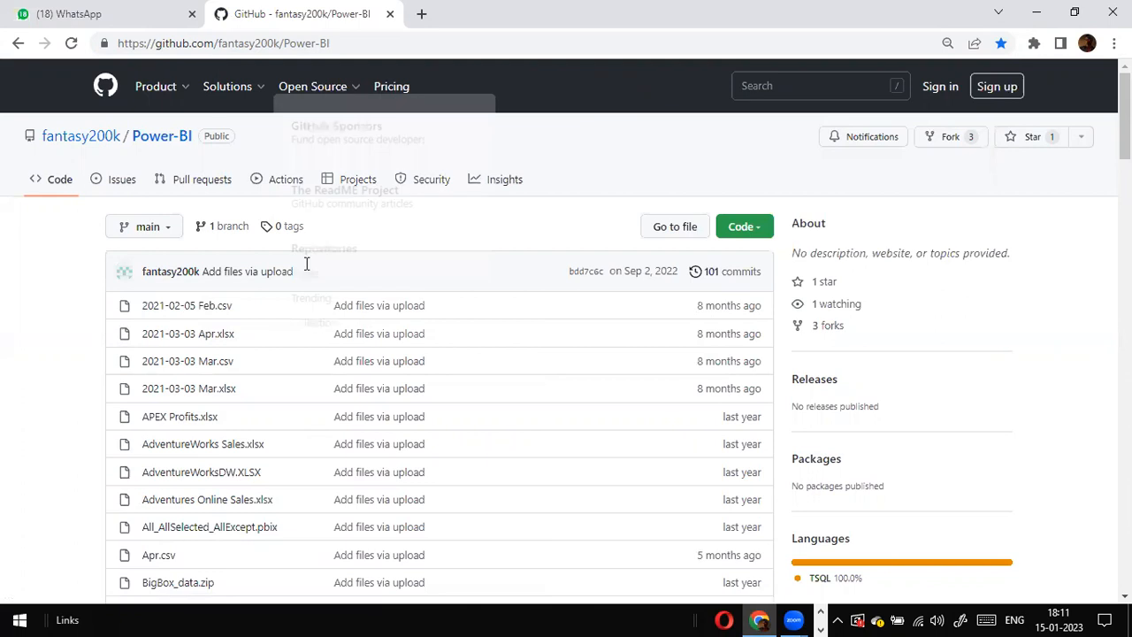
scroll(356, 292, down, 4)
scroll(357, 305, up, 3)
scroll(357, 303, down, 6)
scroll(356, 304, down, 3)
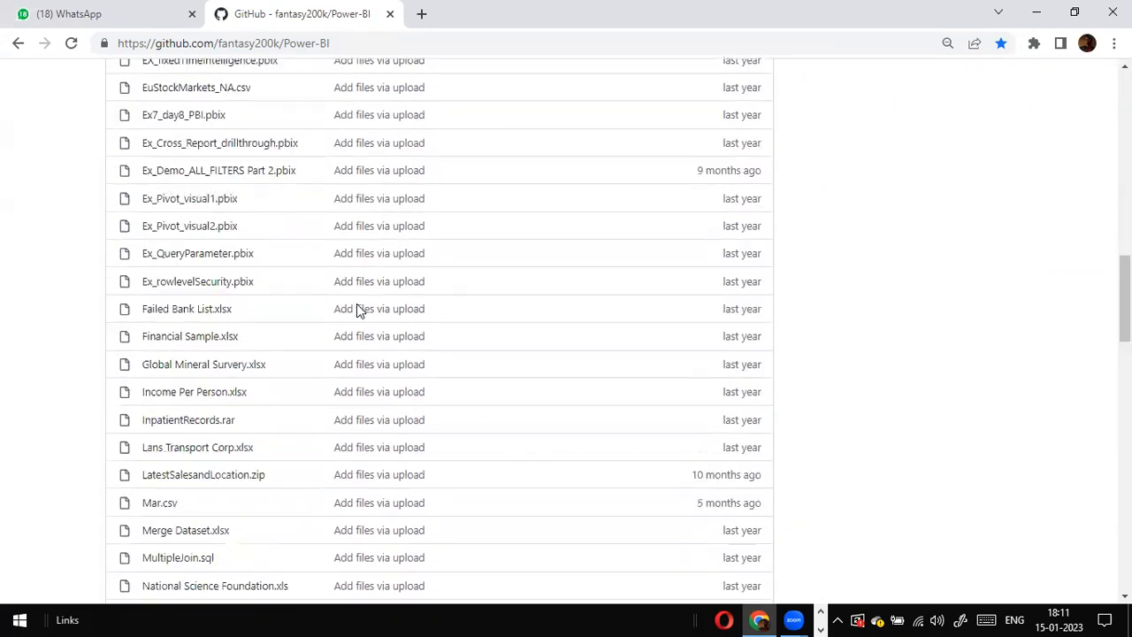
scroll(356, 303, up, 12)
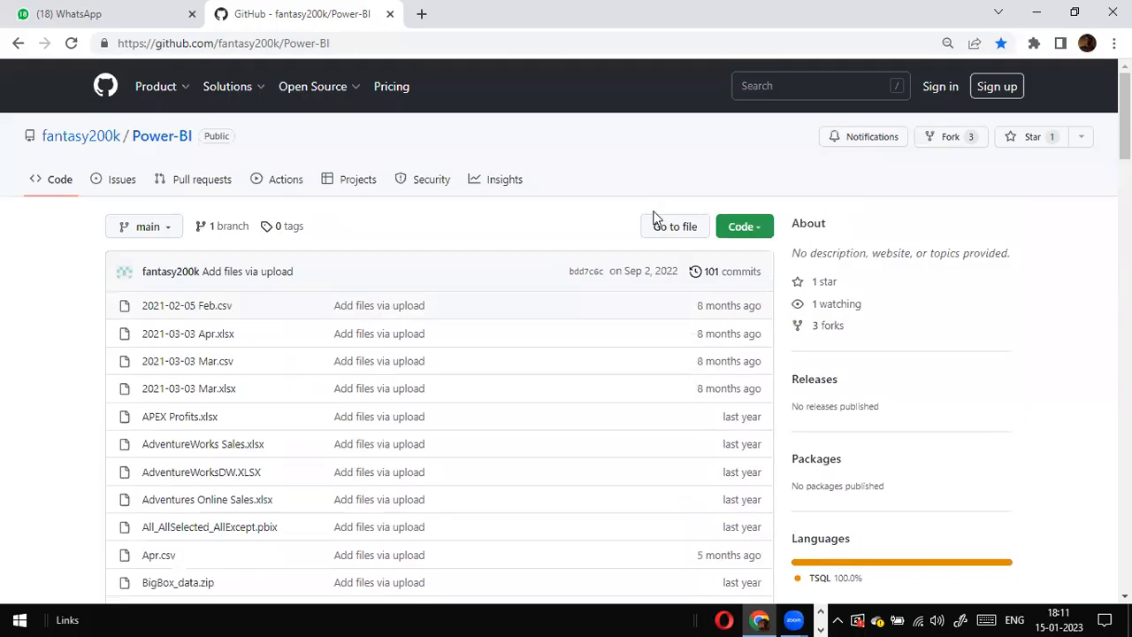
Step: Download the repository as a ZIP file named Power-BI-main.zip
click(762, 234)
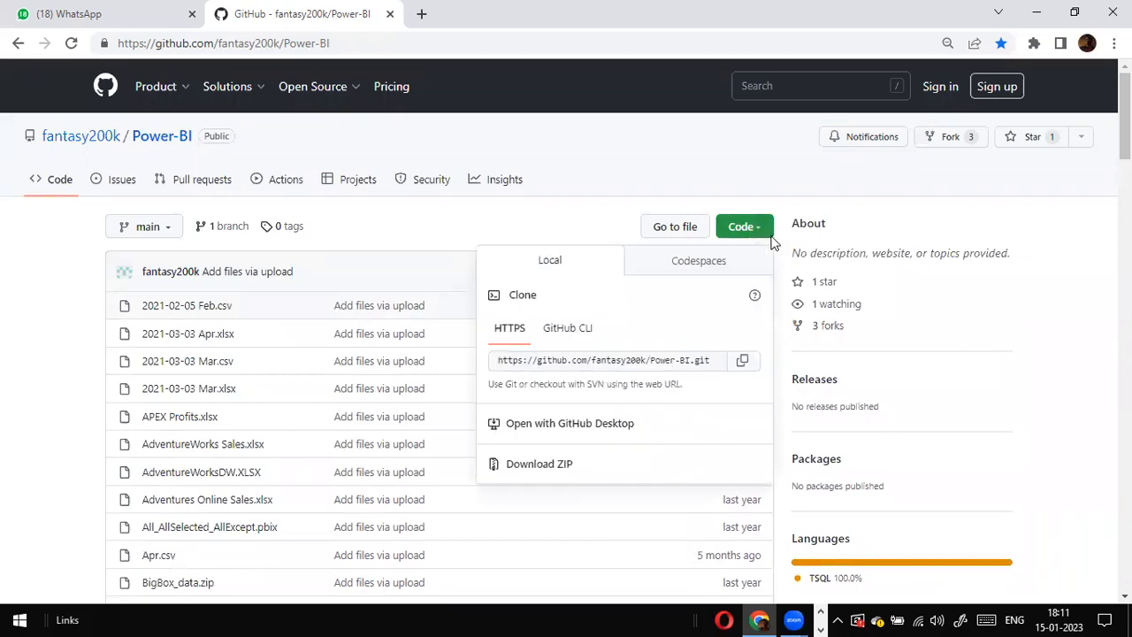
click(531, 476)
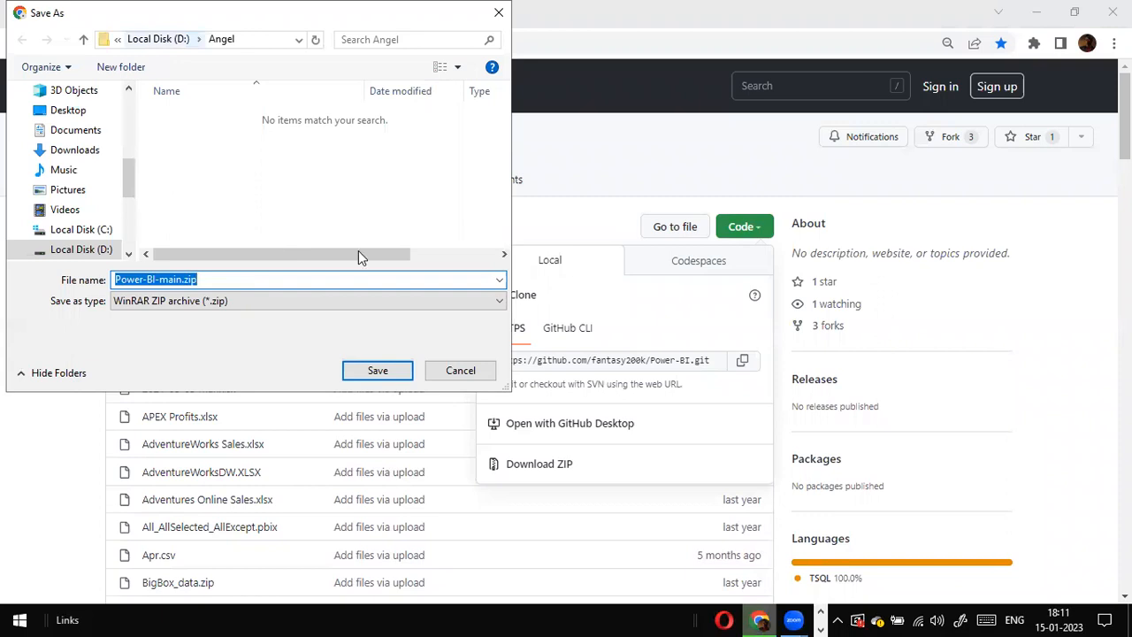
click(379, 373)
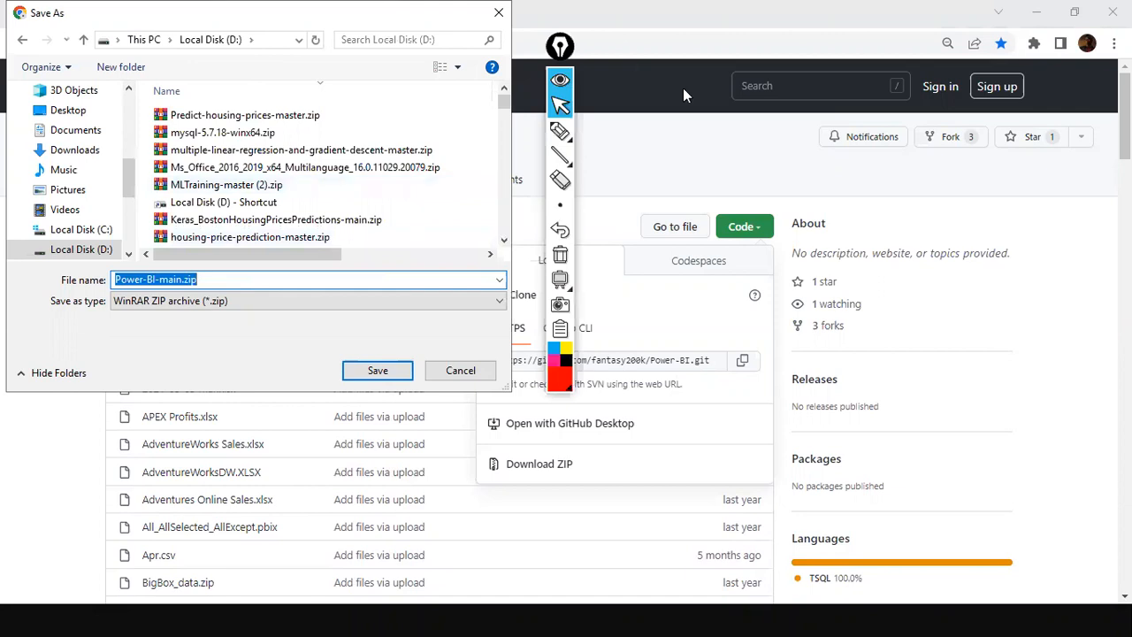
Step: Create a new folder named FSPBICourse on Local Disk (D:) and save Power-BI-main.zip inside it
click(563, 47)
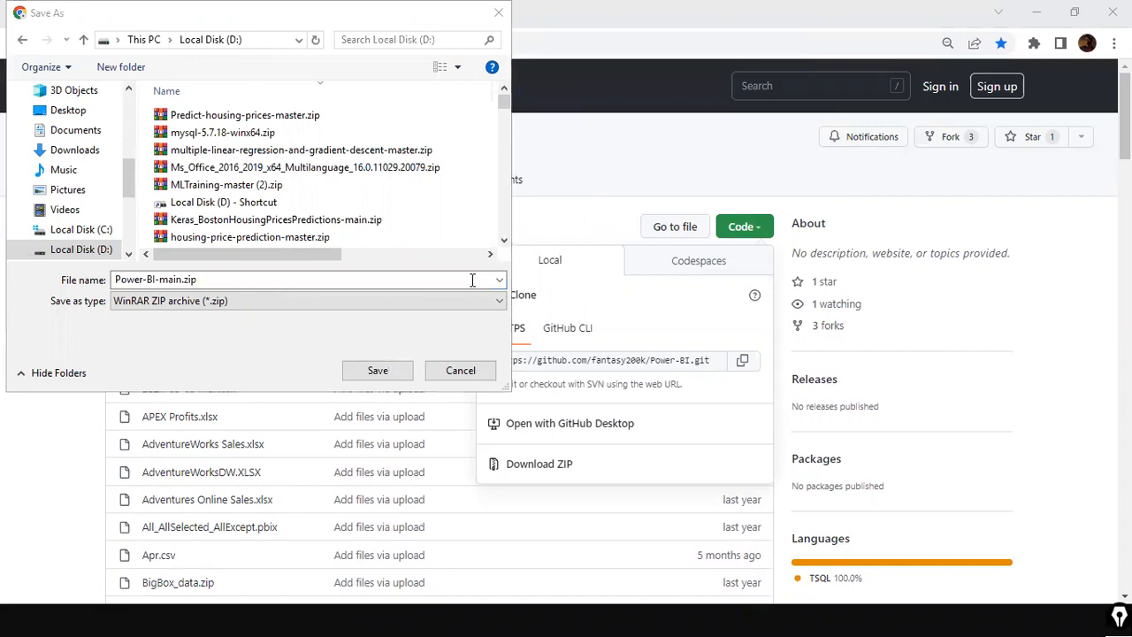
click(452, 216)
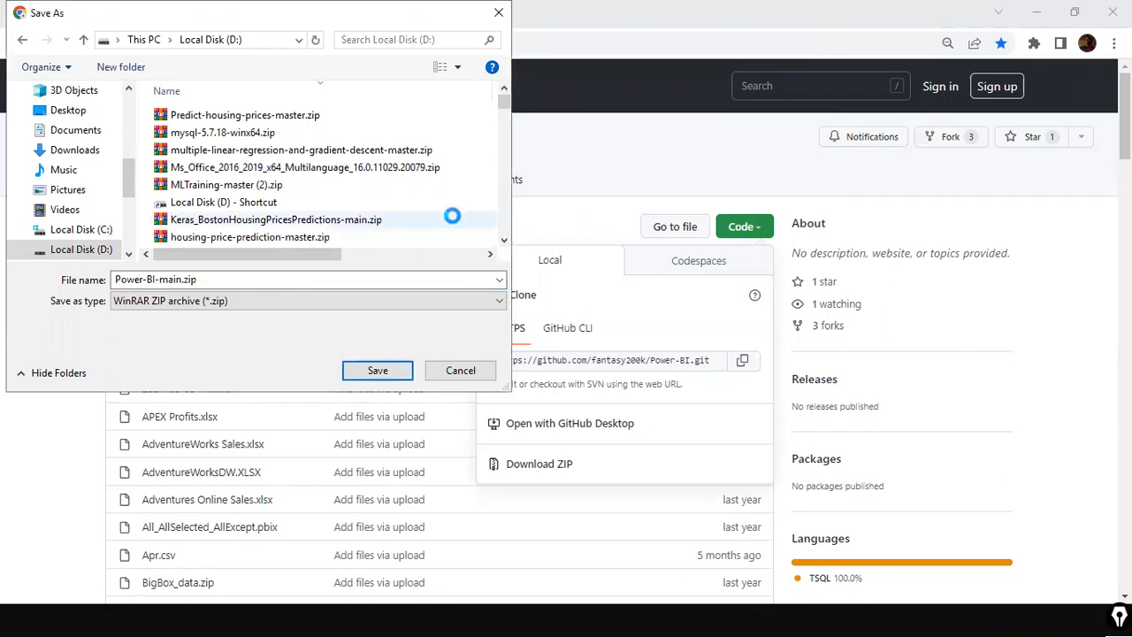
right_click(452, 218)
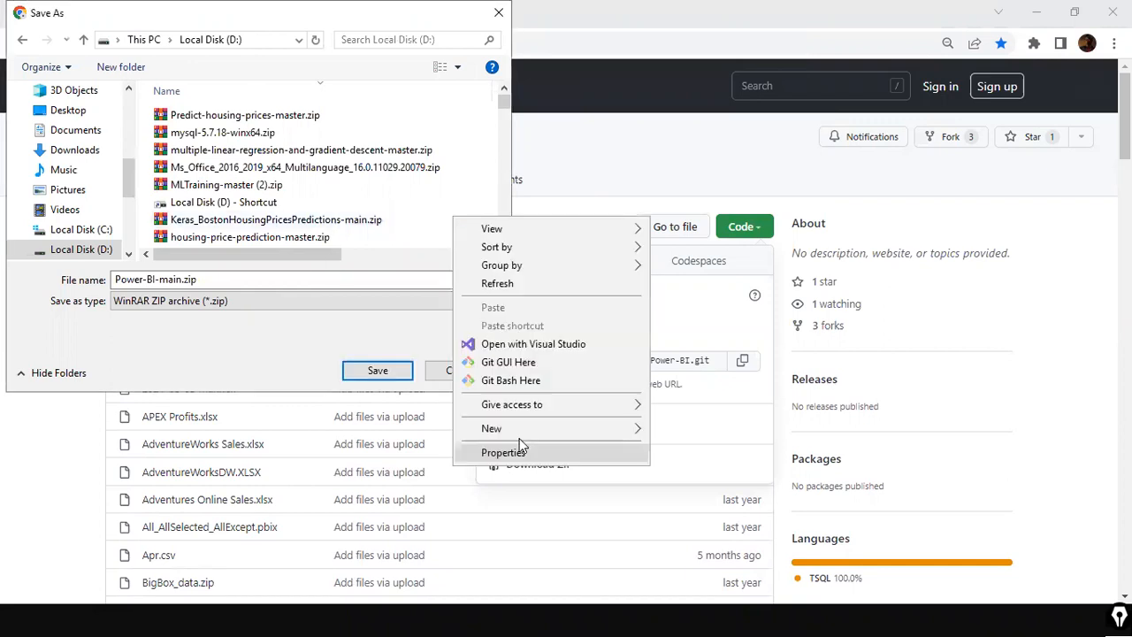
click(646, 430)
click(665, 431)
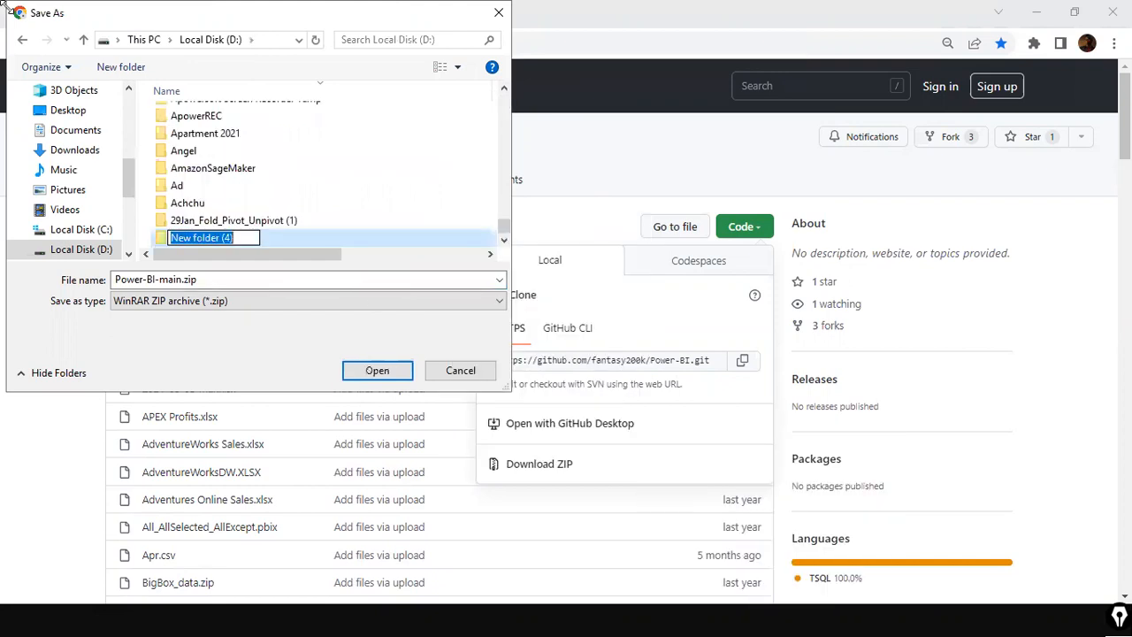
text(FSPBICourse)
key(Return)
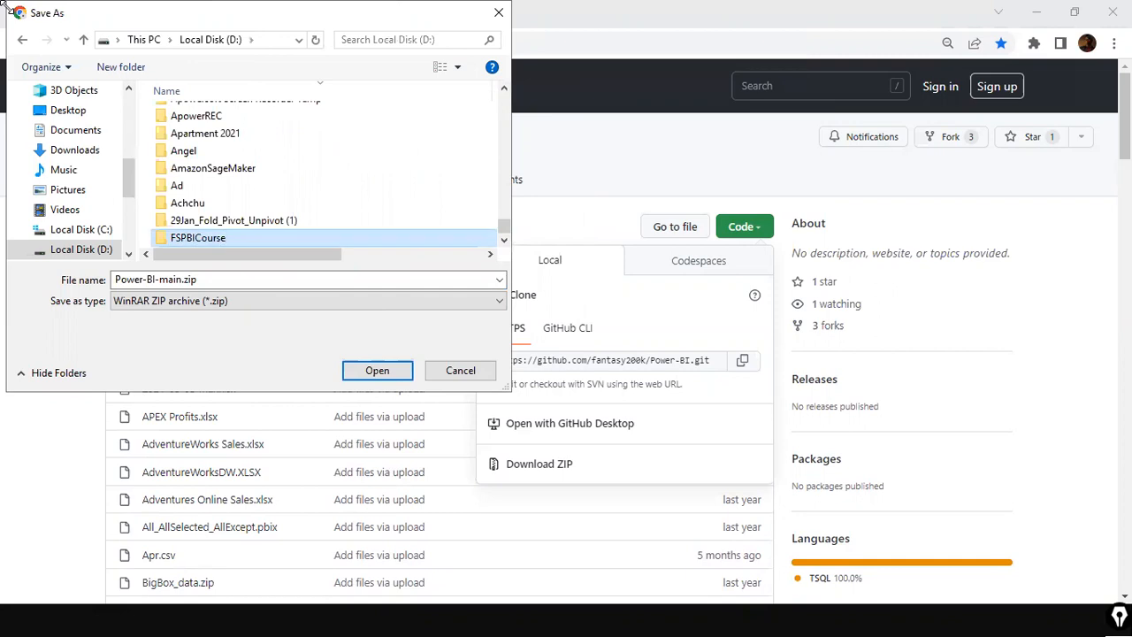
key(Return)
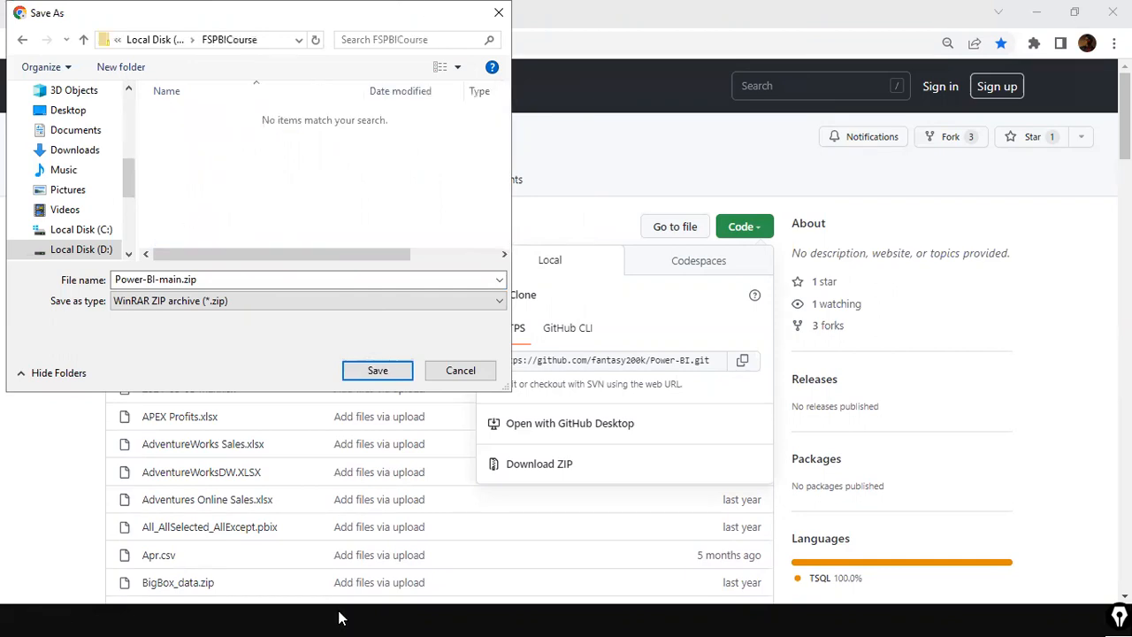
click(378, 371)
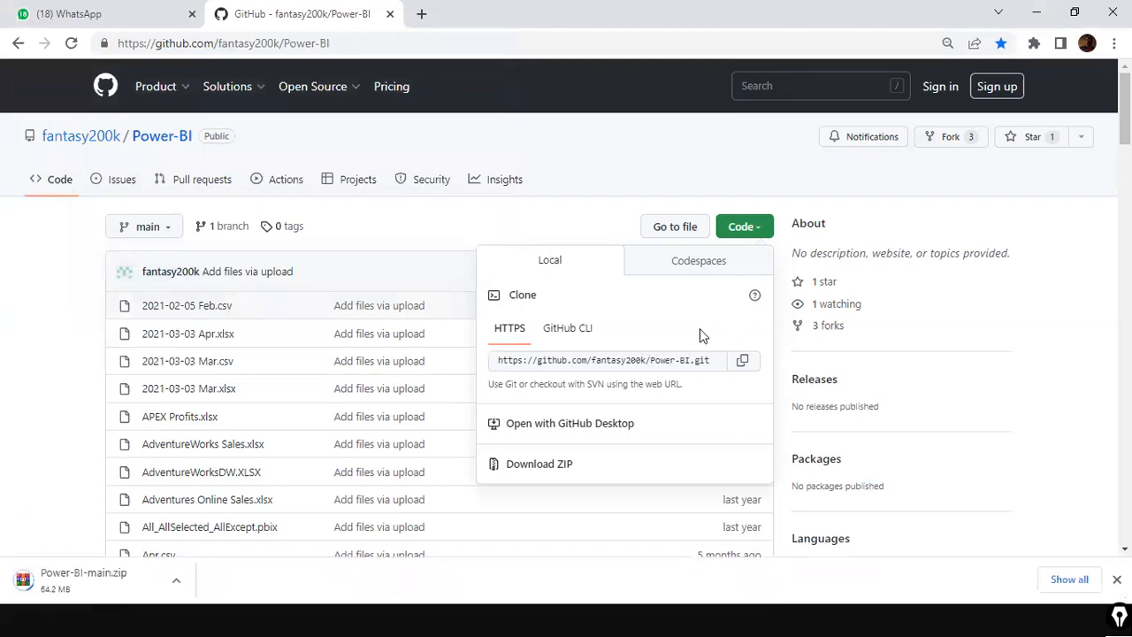
Step: Restore the browser window and switch back to Power BI Desktop
scroll(592, 313, down, 20)
scroll(619, 357, up, 20)
click(147, 10)
click(307, 21)
click(1074, 13)
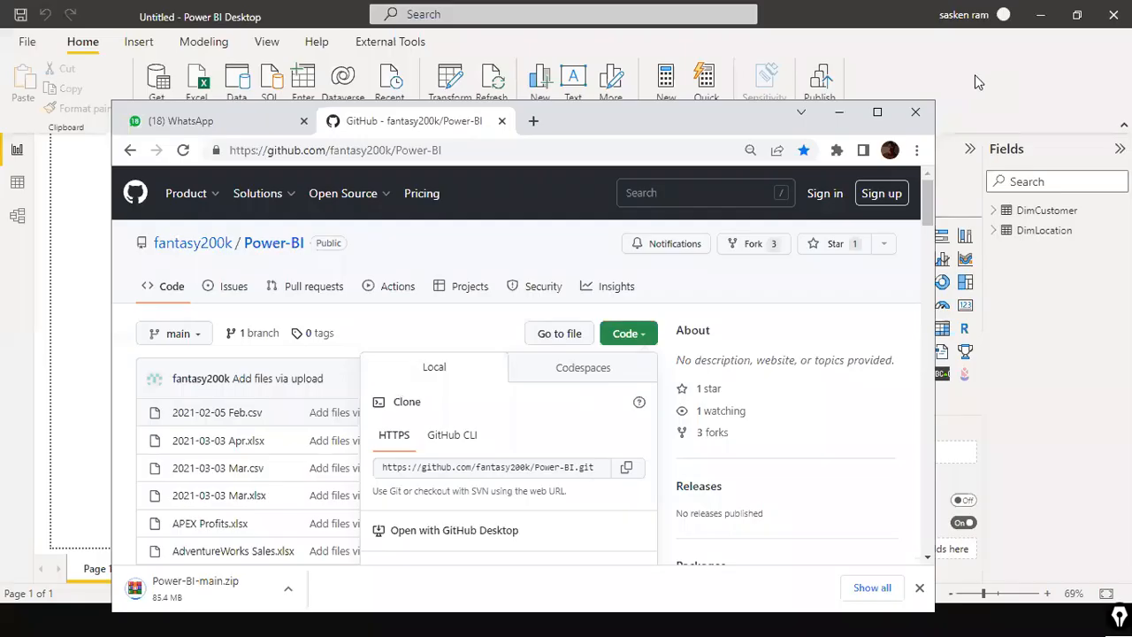
click(1015, 237)
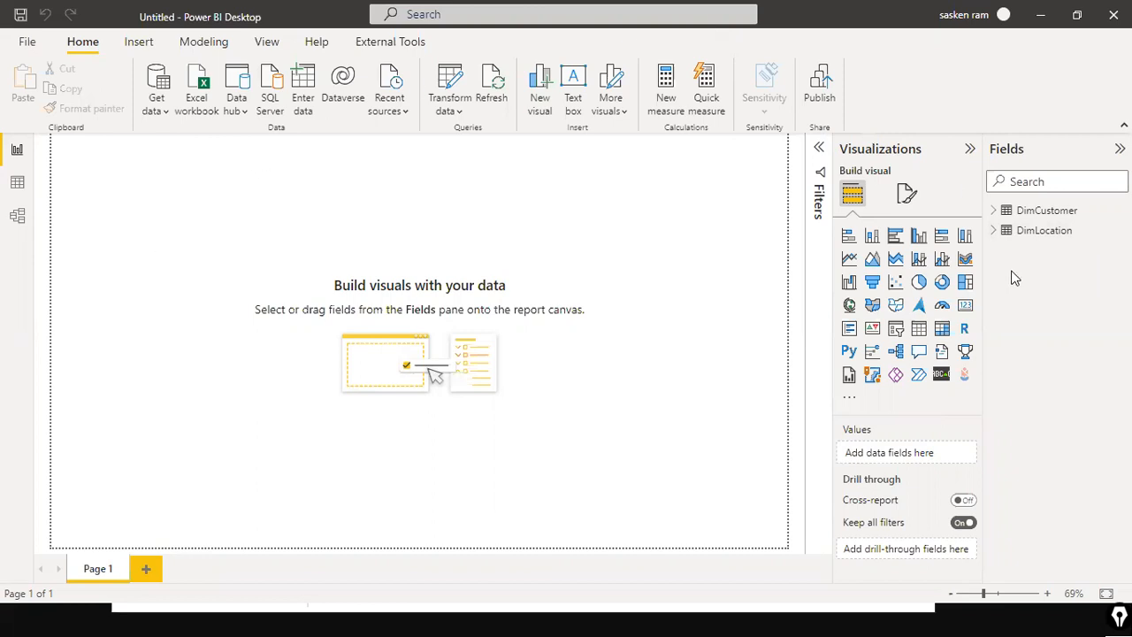
Step: Expand the DimLocation and DimCustomer tables in the field list and glance at the Model view
click(993, 231)
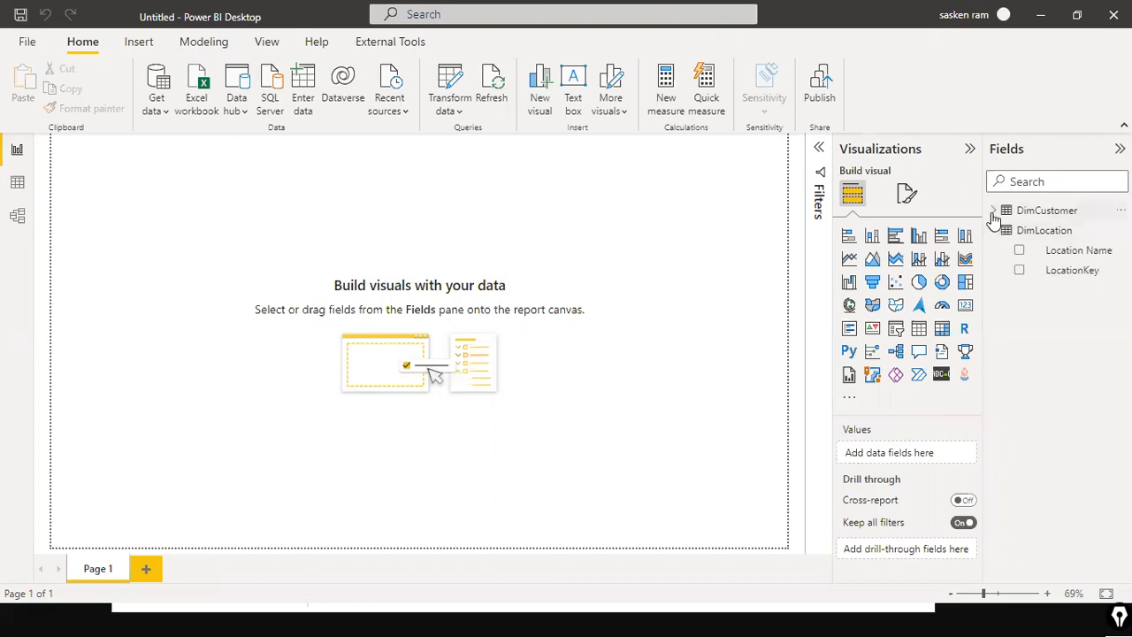
click(993, 212)
click(16, 216)
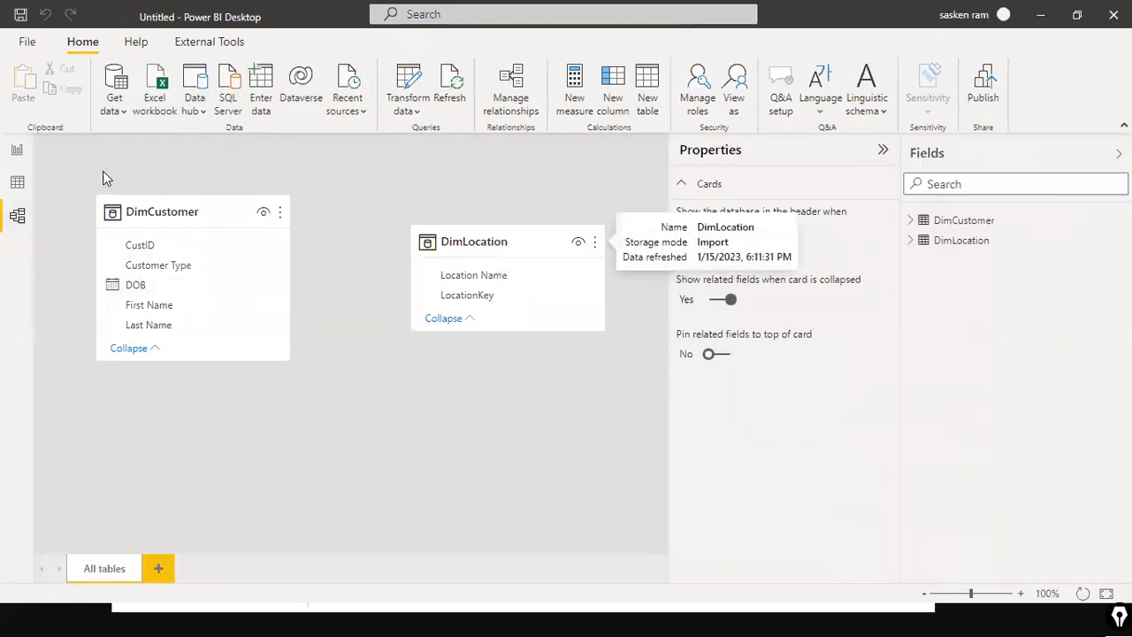
click(16, 150)
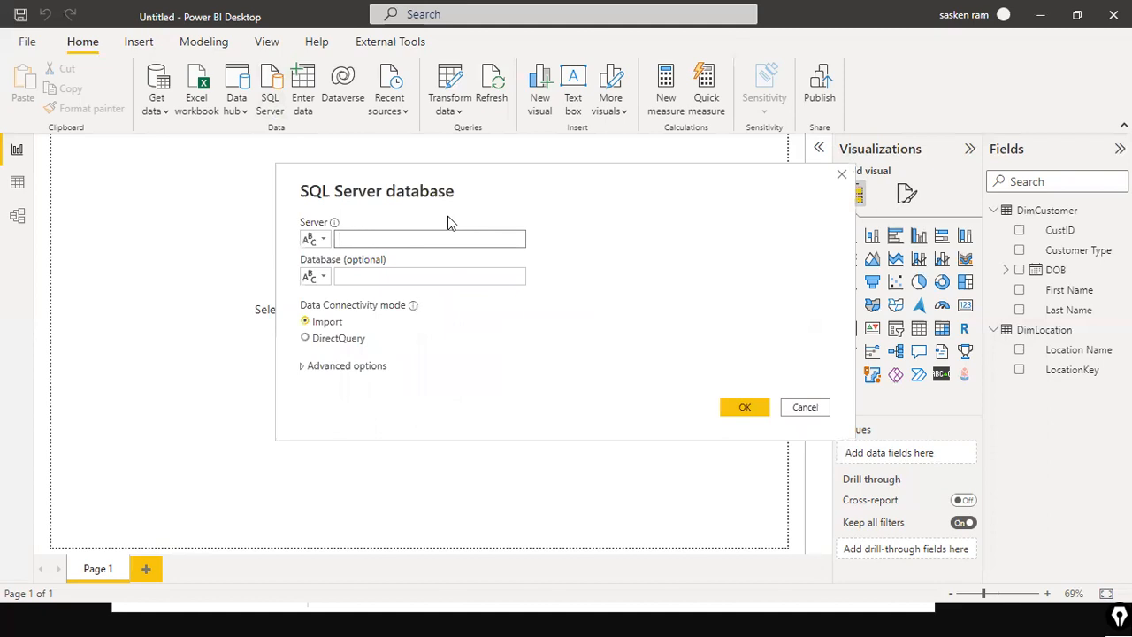
Step: Start a new SQL Server connection with the server set to DESKTOP-8KBBDN3\SQLEXPRESS
text(https://github.com/fantasy200k/Power-BI)
key(ctrl+a)
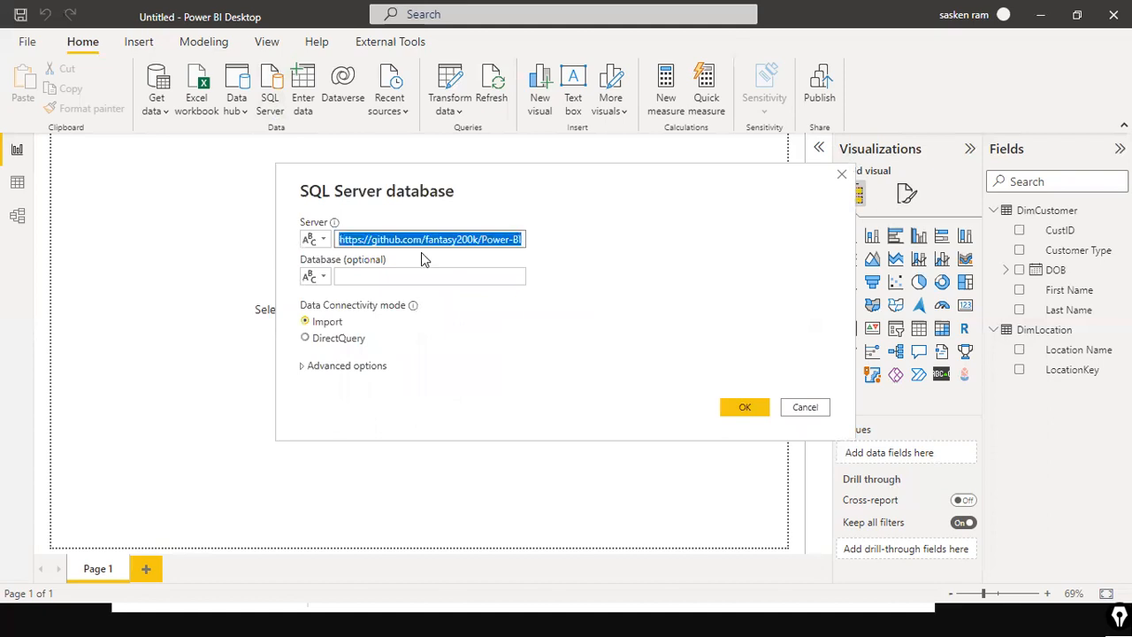
text(DESKTOP-8KBBD)
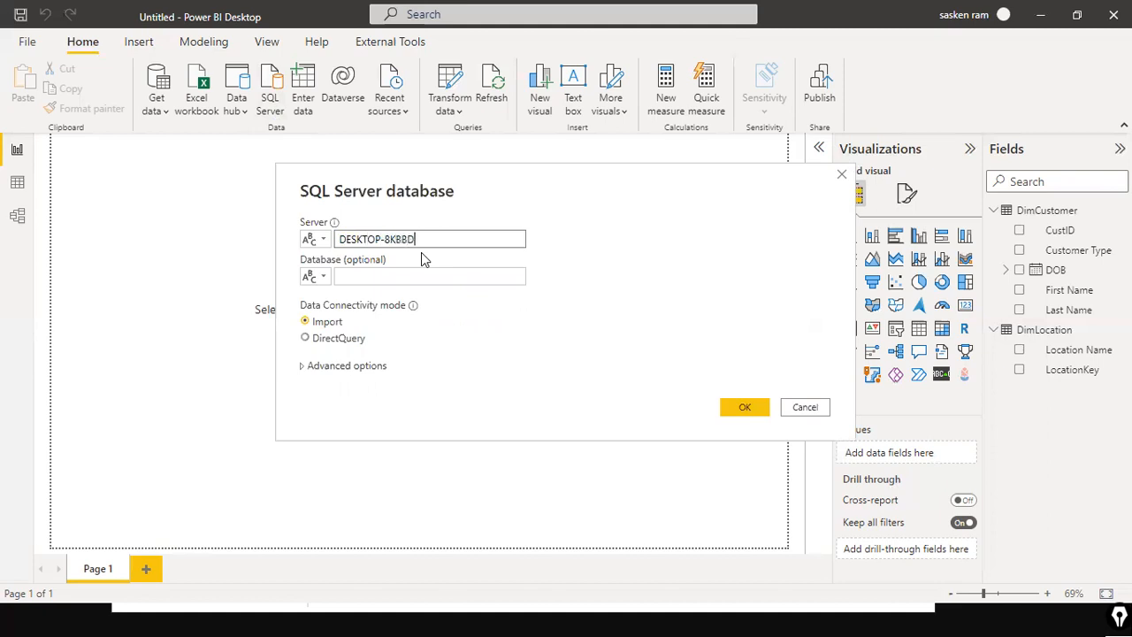
text(N3\SQLEXPRESS)
key(Tab)
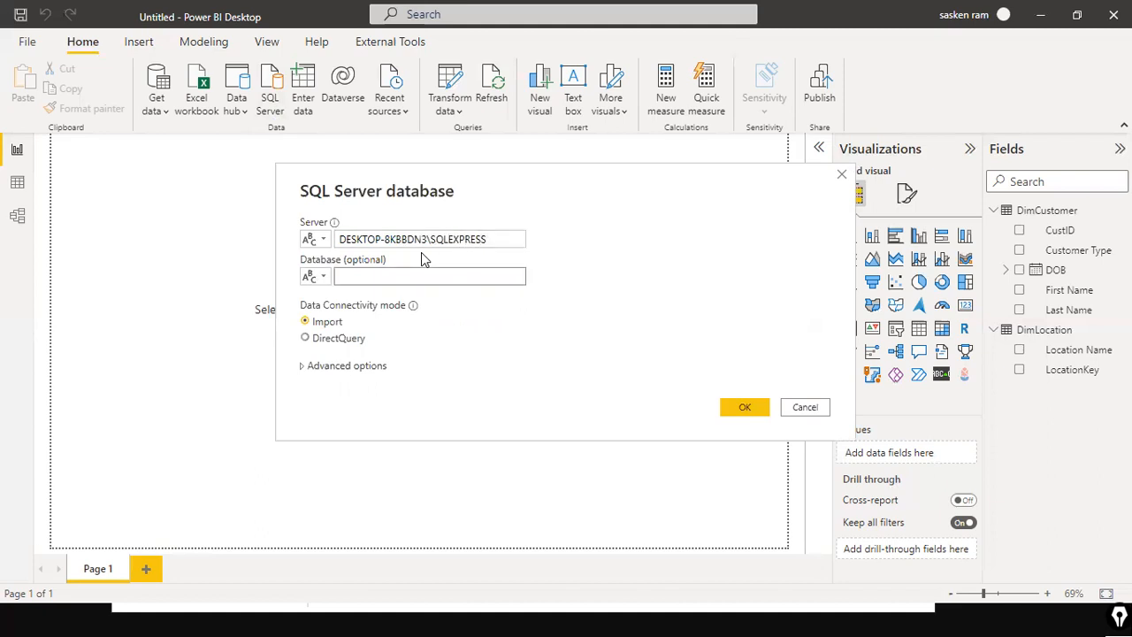
Step: Set the database to Sales, choose DirectQuery connectivity mode, and confirm the connection
text(Sales)
click(318, 338)
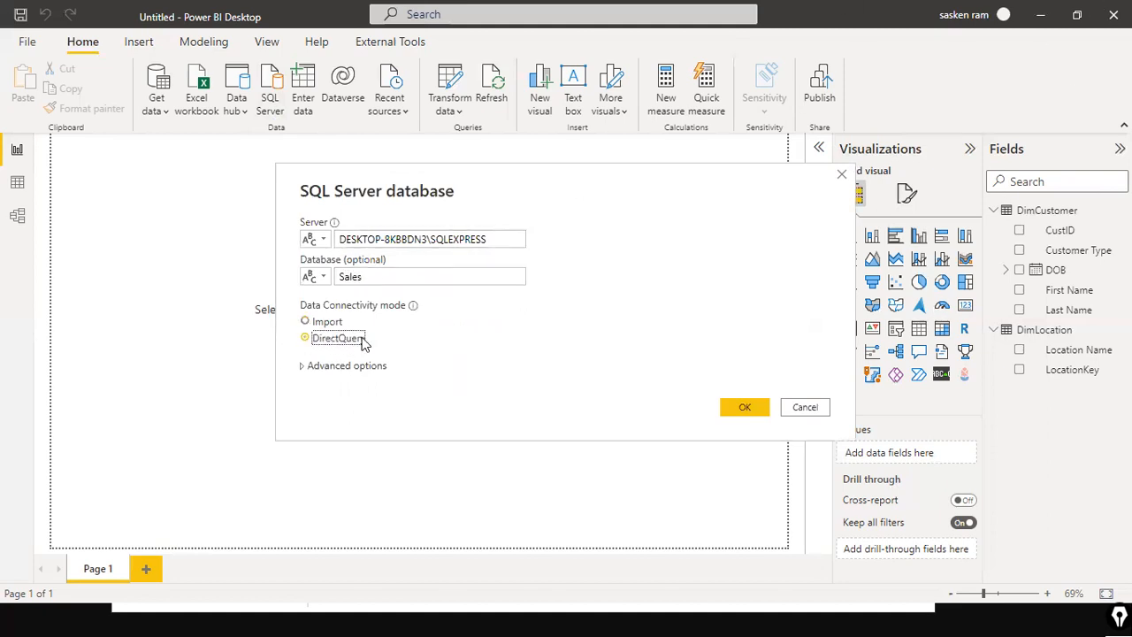
click(743, 410)
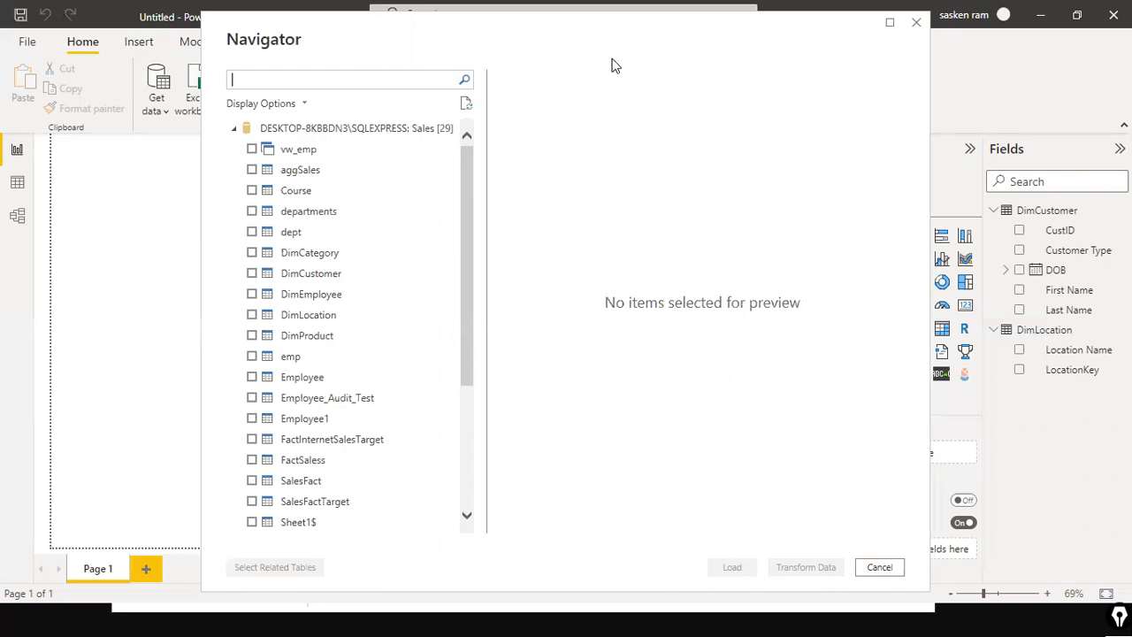
Step: Select the SalesFact table in the Navigator and load it
scroll(300, 371, down, 2)
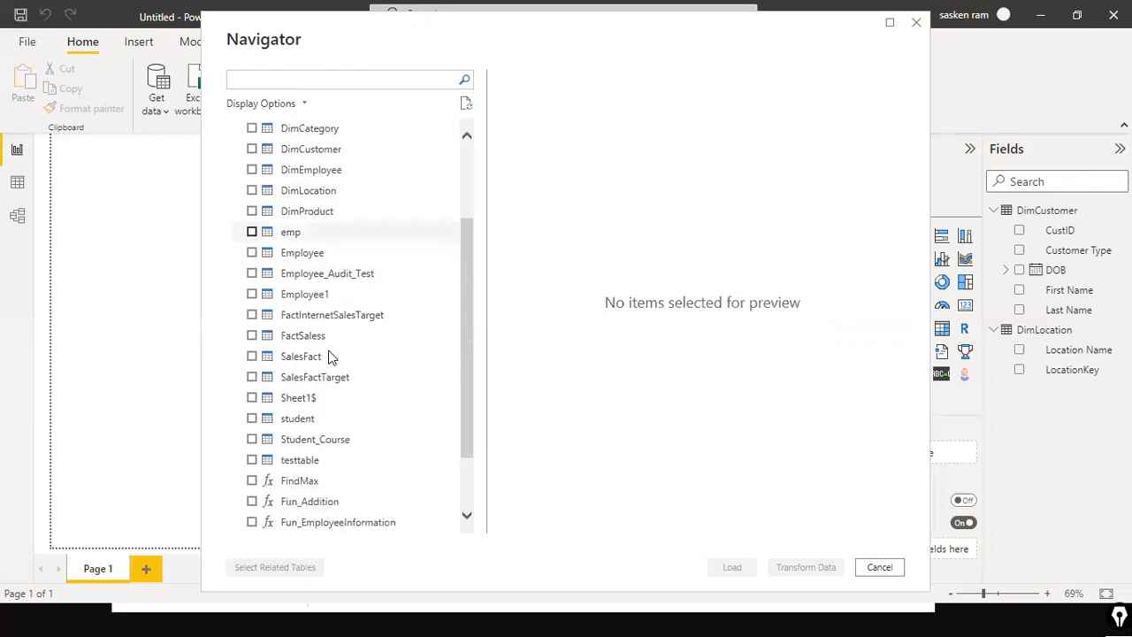
click(252, 357)
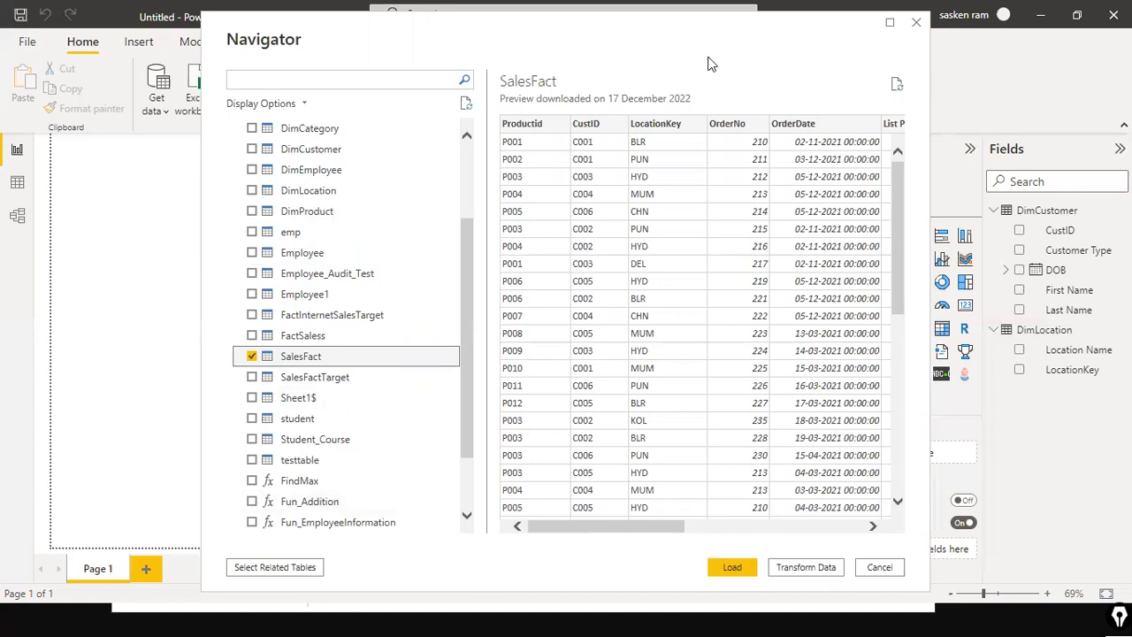
click(734, 571)
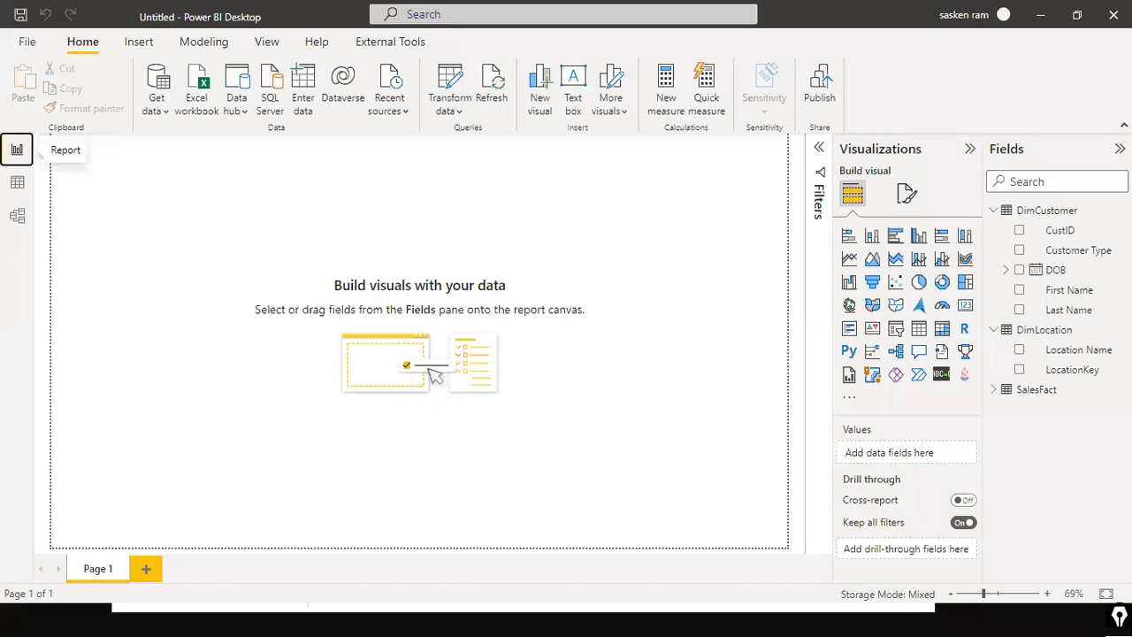
Step: Expand and collapse the tables in the field list and check the SalesFact table's storage mode
click(993, 391)
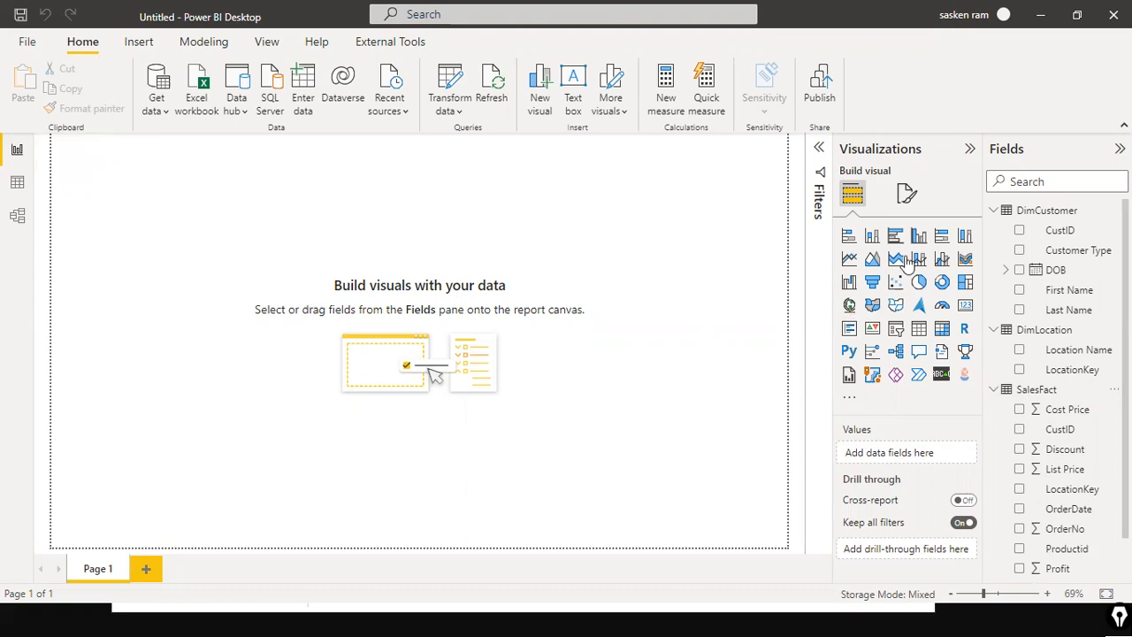
click(994, 211)
click(993, 231)
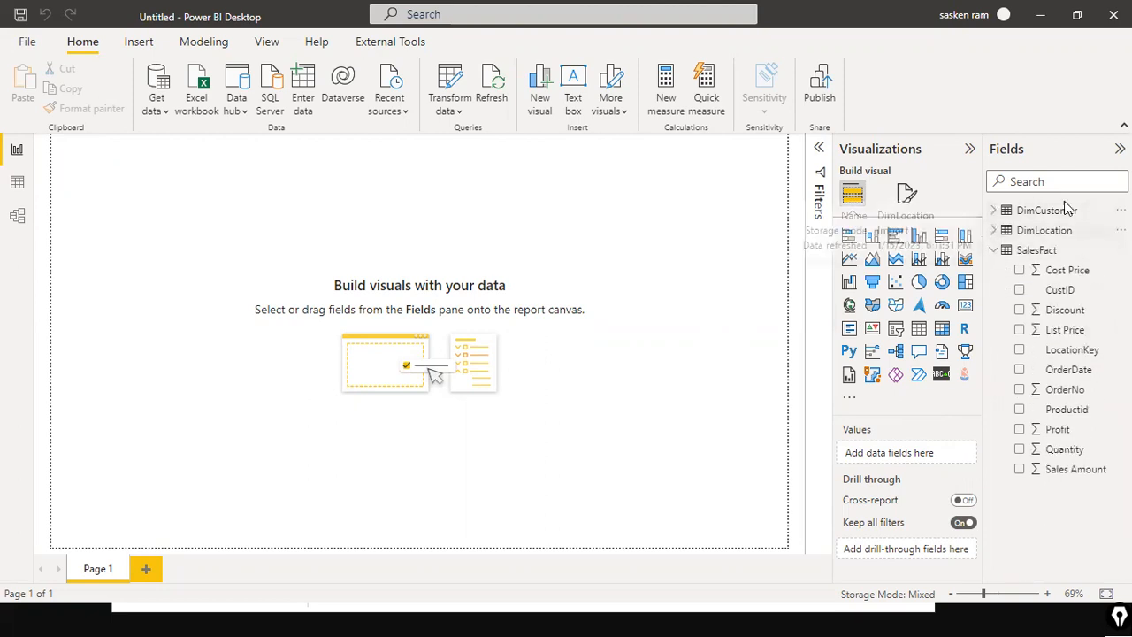
click(994, 251)
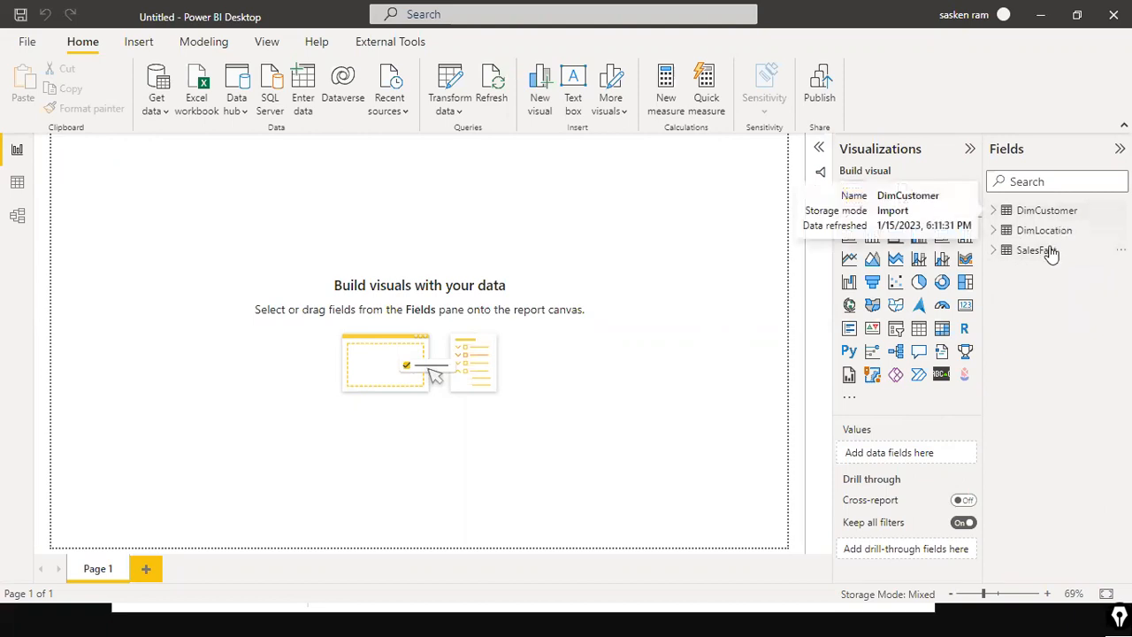
mouse_move(1041, 262)
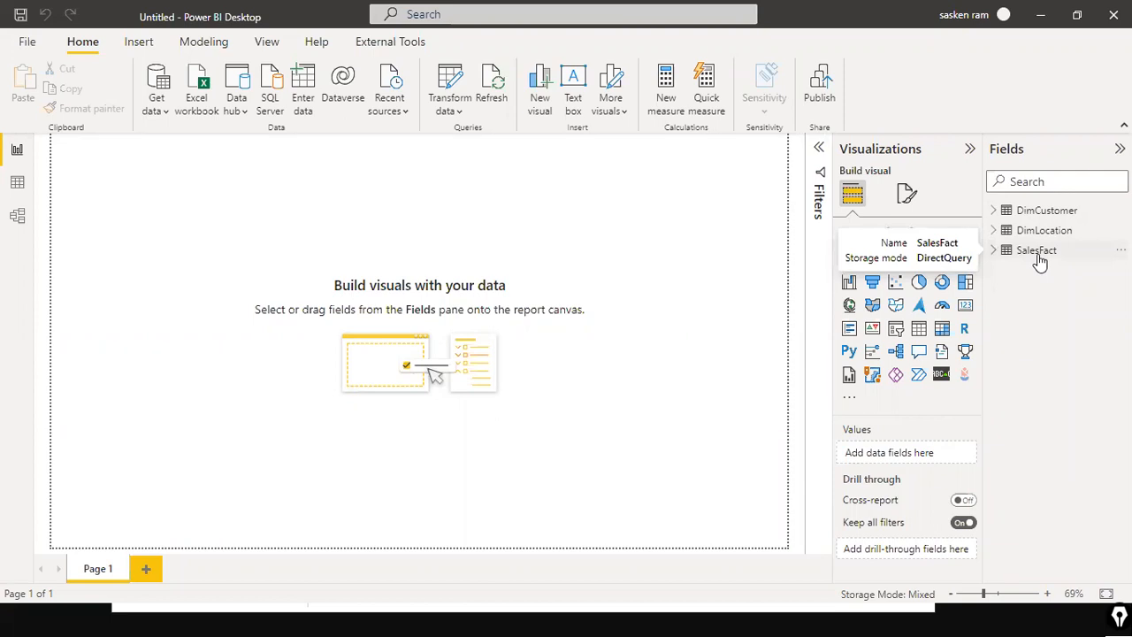
Step: Inspect the SalesFact, DimLocation and DimCustomer tables in Data view, then return to the report
click(17, 182)
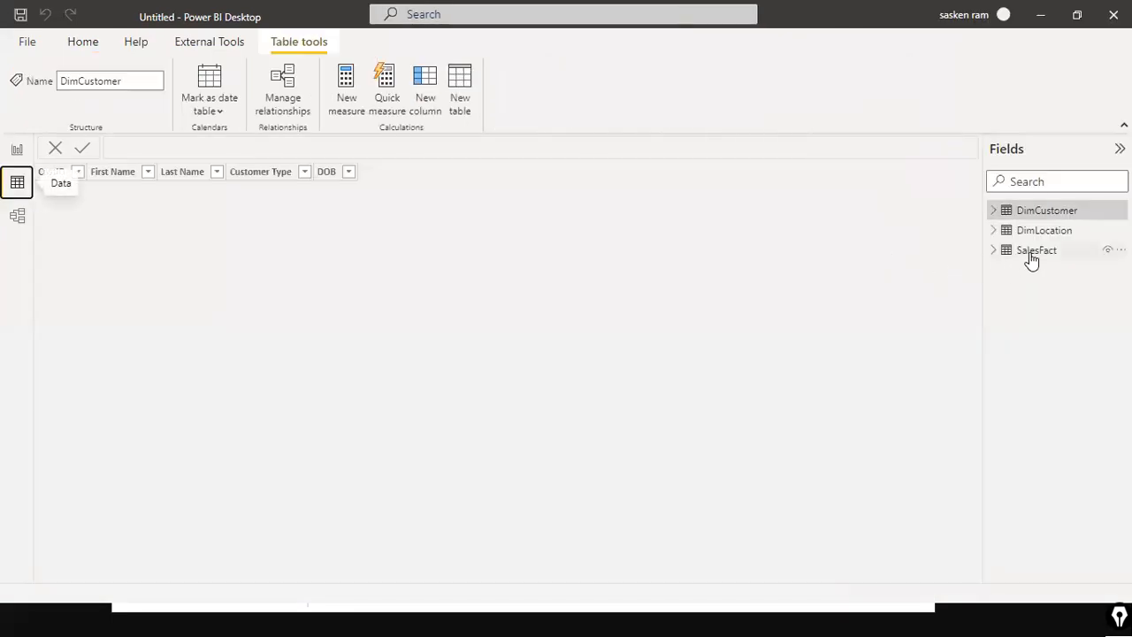
click(1031, 254)
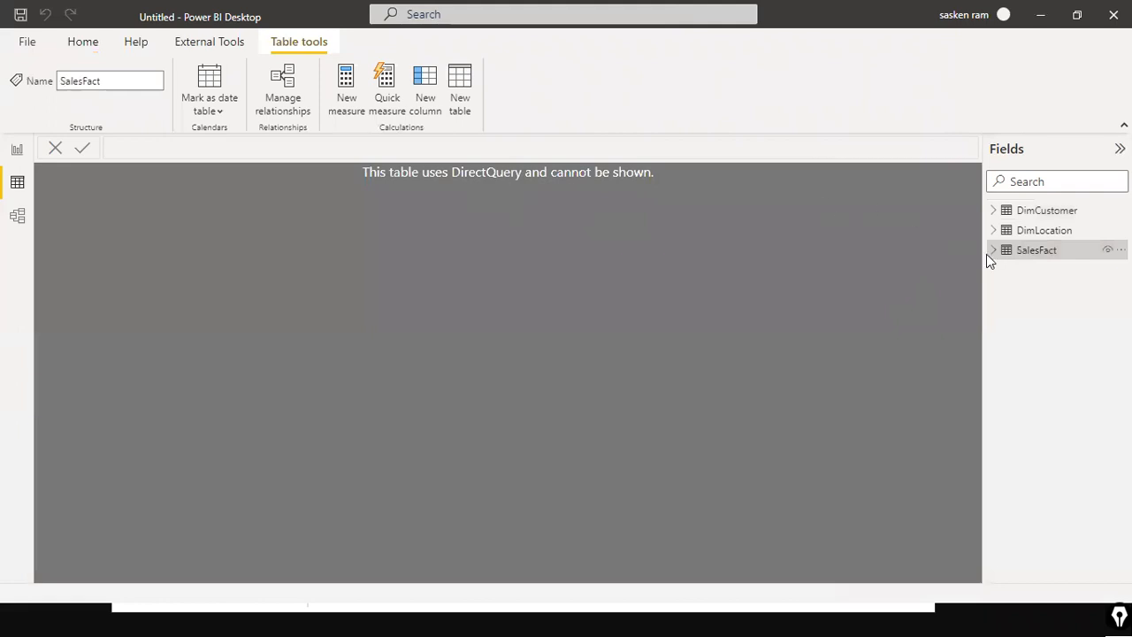
click(1024, 232)
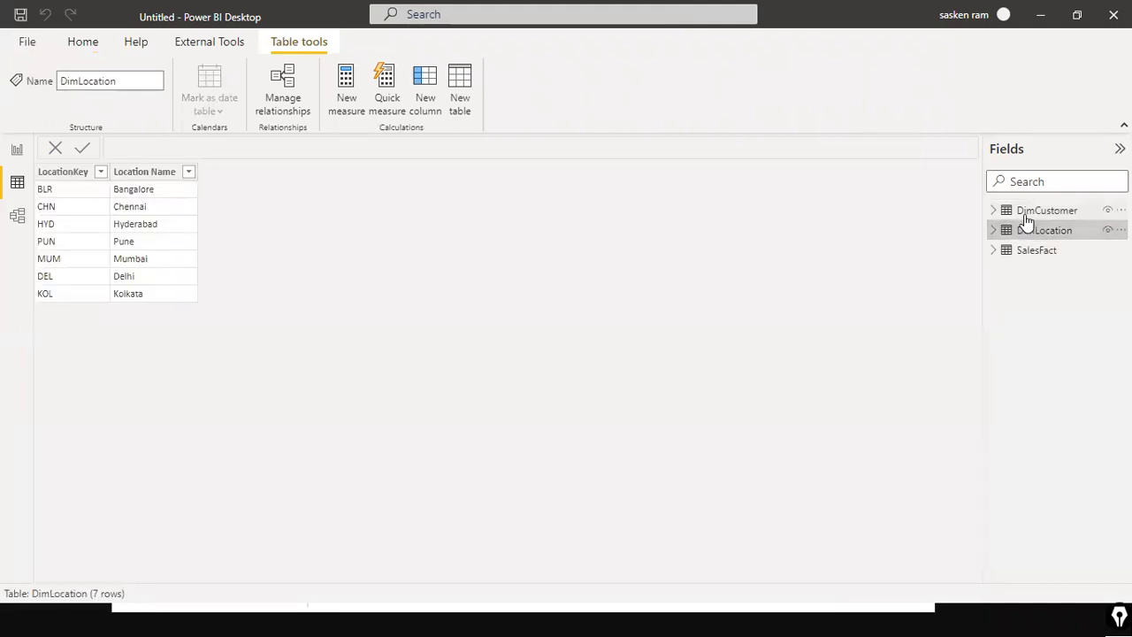
click(1028, 218)
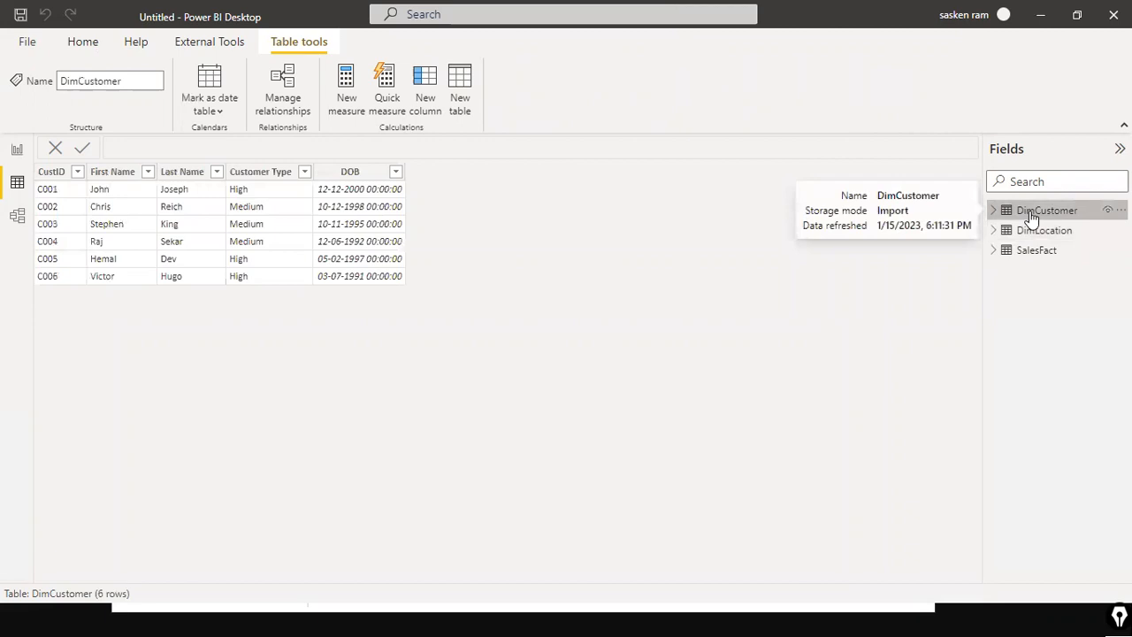
click(1031, 229)
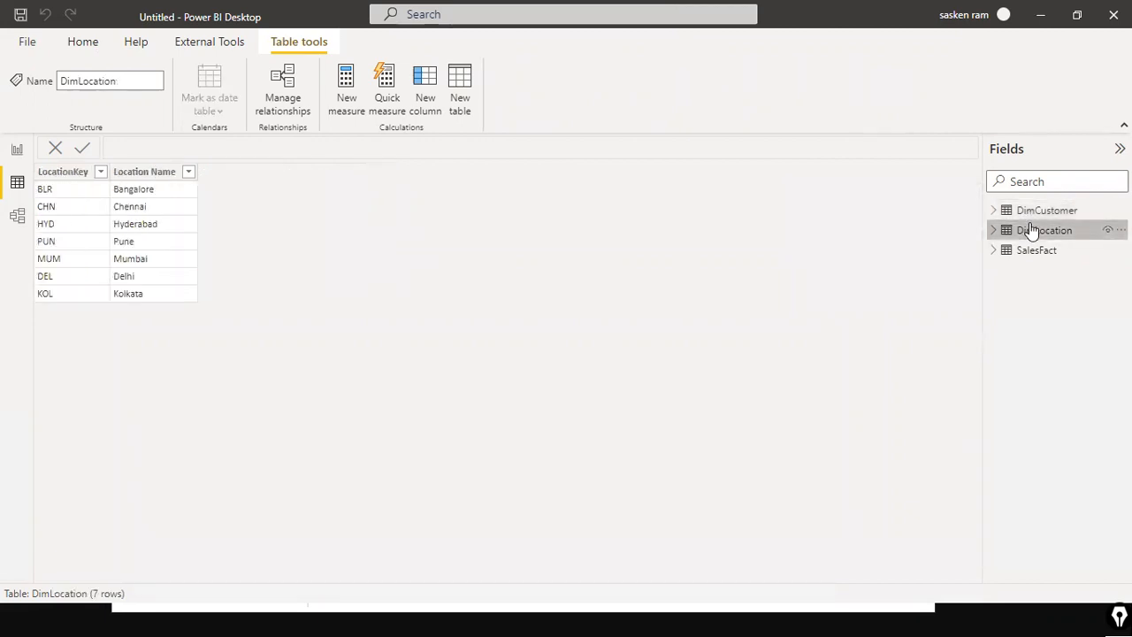
click(1031, 212)
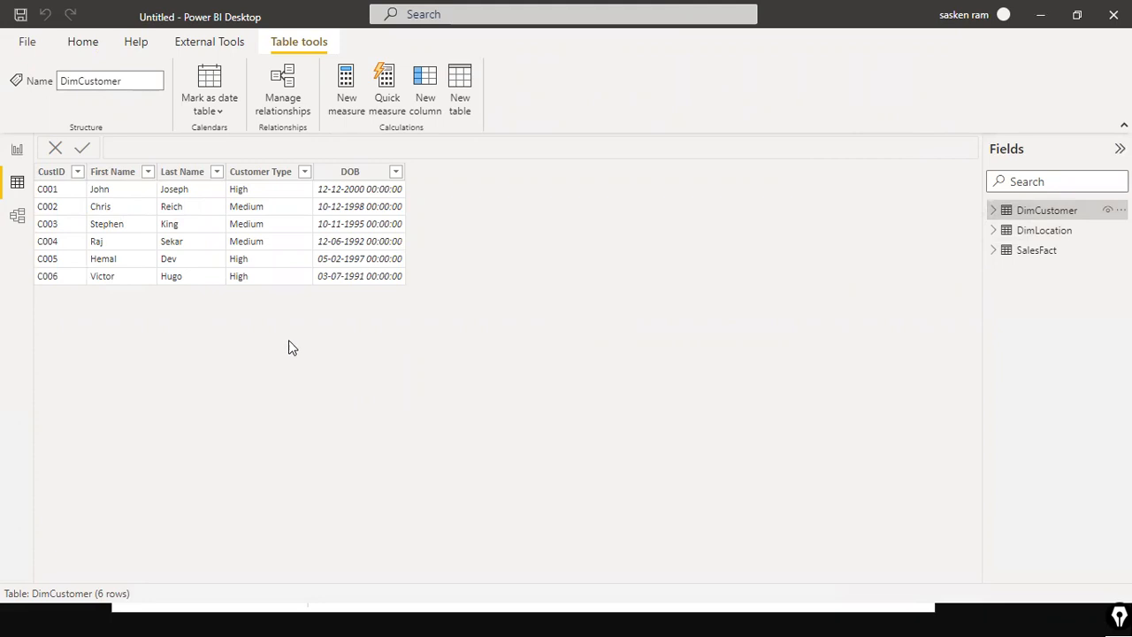
click(13, 150)
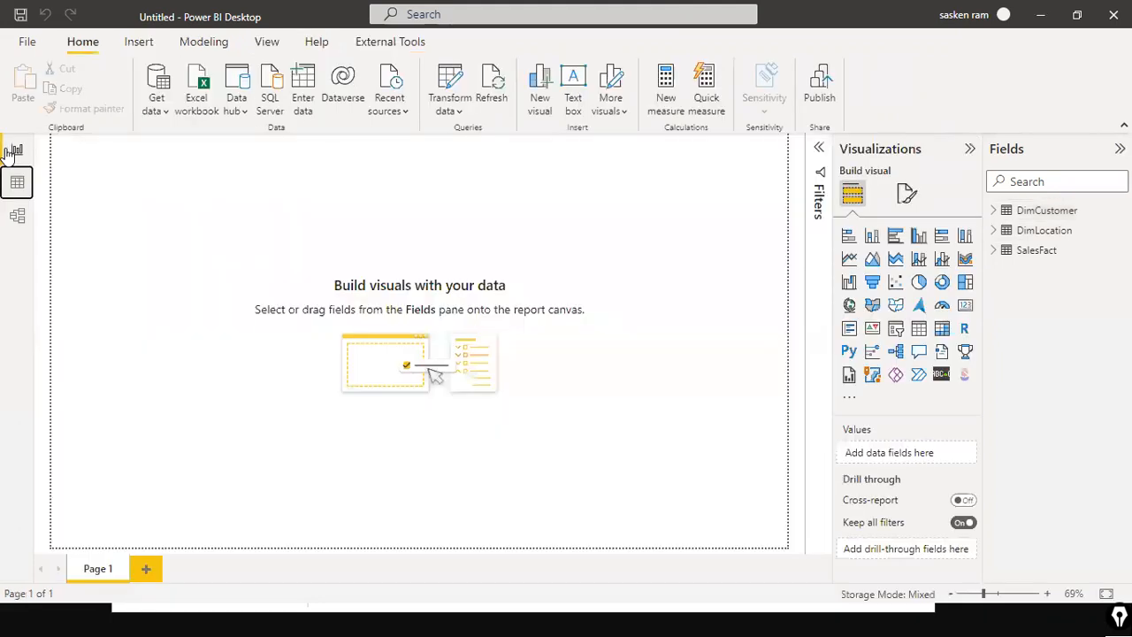
Step: In Model view, close the Properties pane and arrange the cards, placing SalesFact below and DimLocation to the right
click(19, 217)
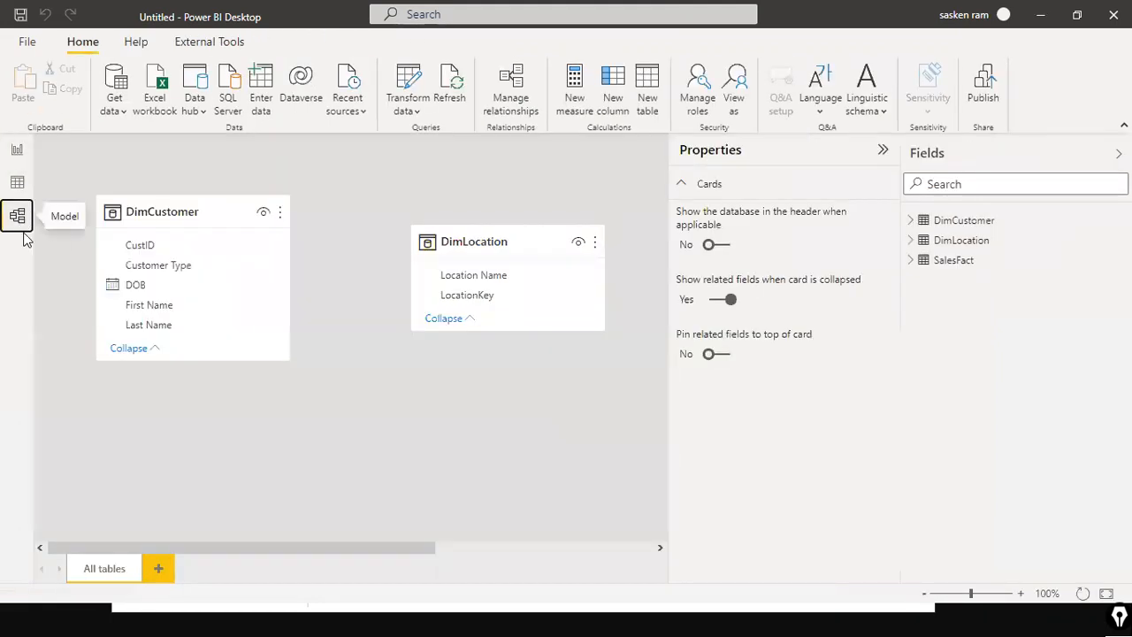
click(884, 154)
drag(828, 201, 349, 364)
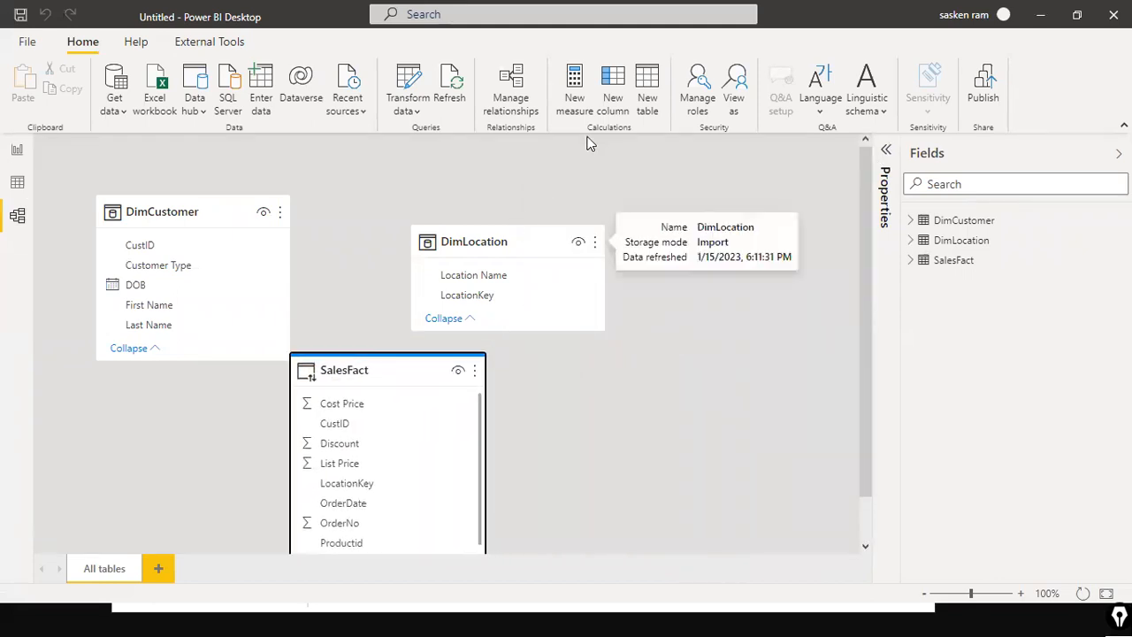
drag(521, 231, 653, 201)
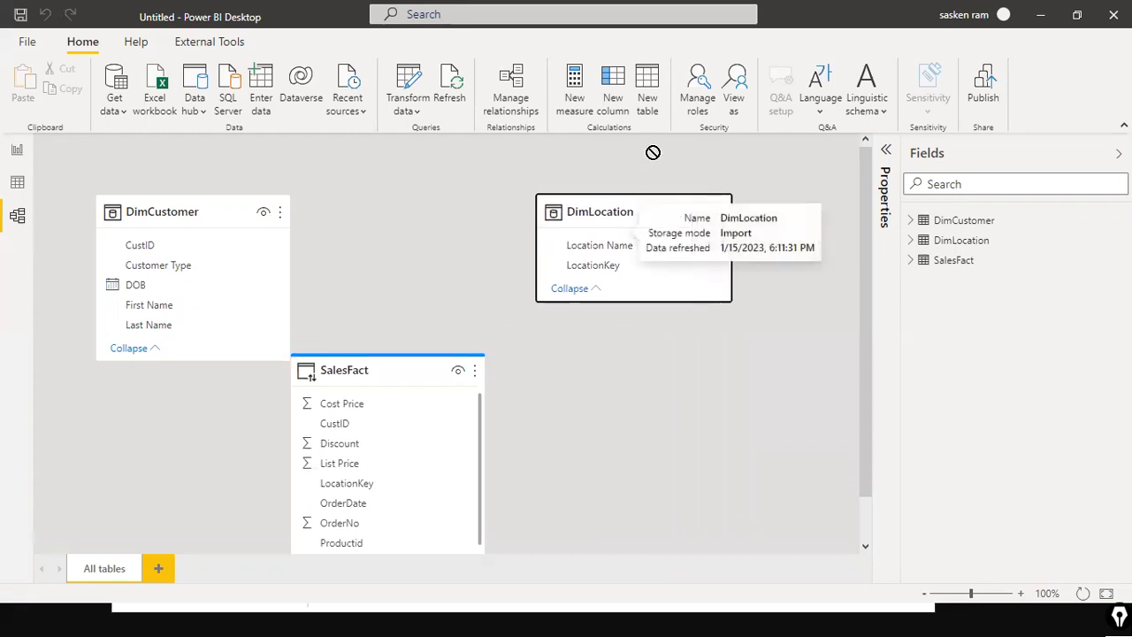
click(182, 209)
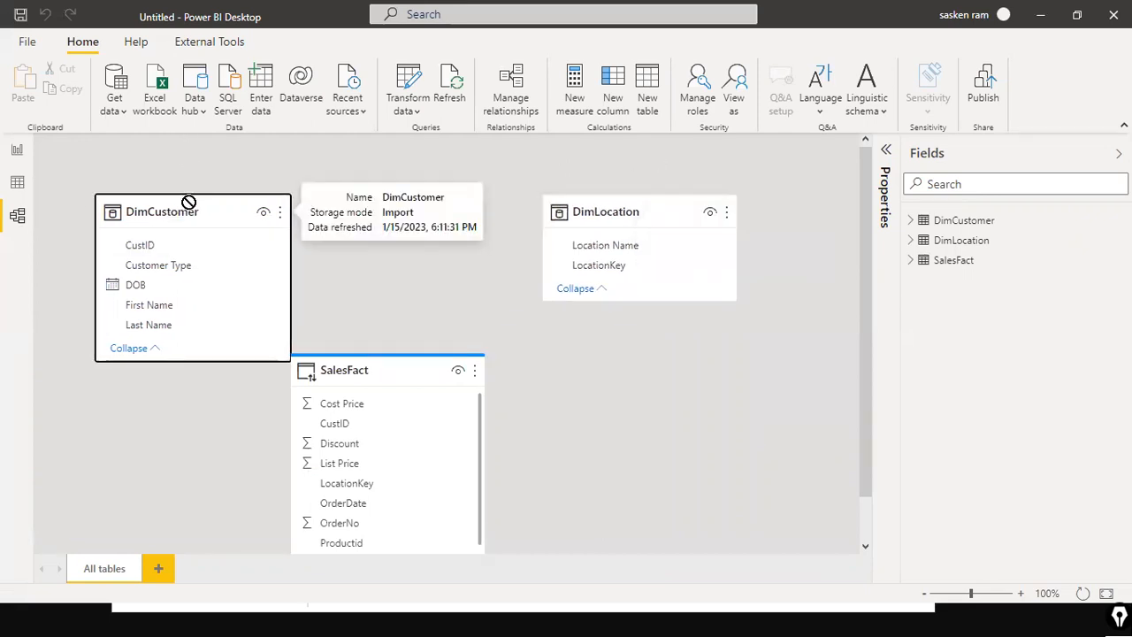
Step: Reposition the DimCustomer, SalesFact and DimLocation cards in Model view into a tidier layout
drag(190, 207, 218, 208)
drag(366, 362, 409, 314)
drag(651, 217, 680, 176)
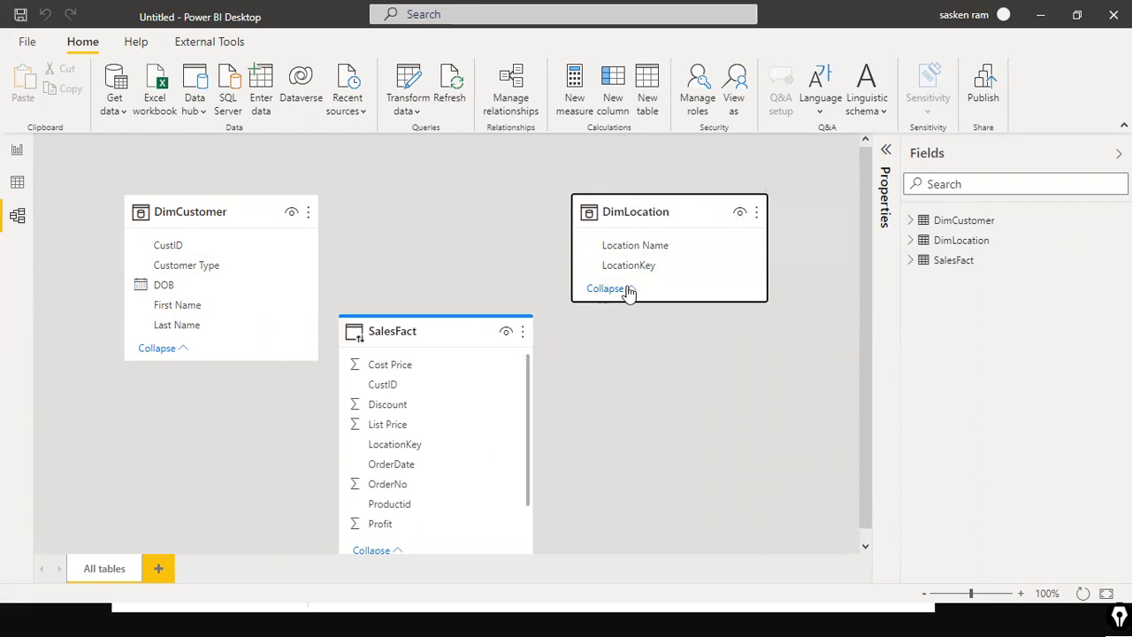
click(577, 157)
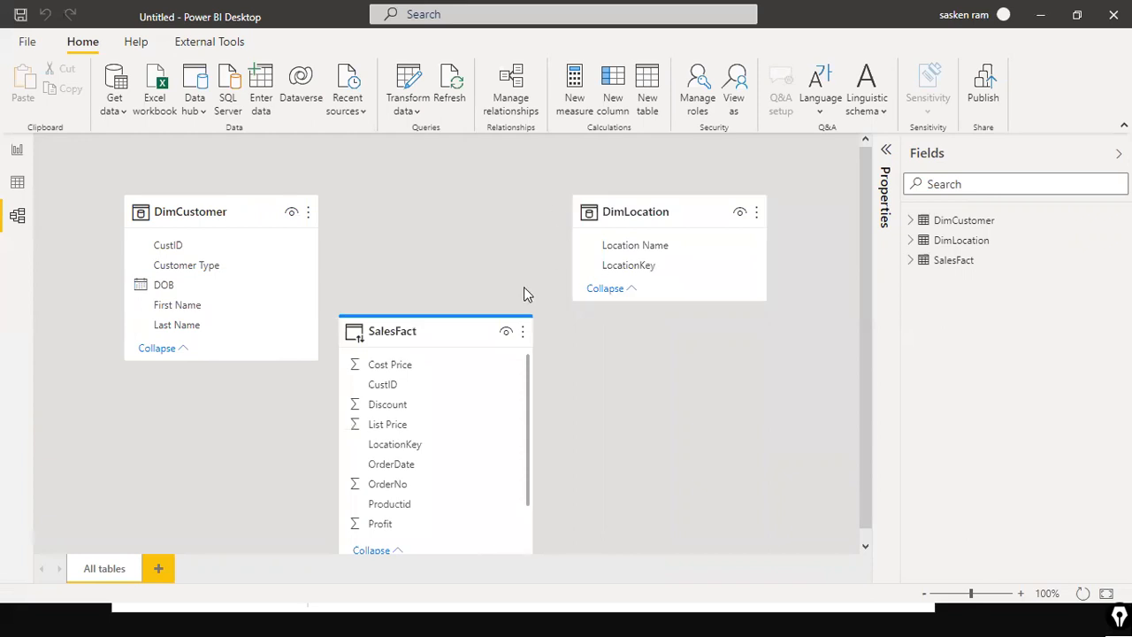
mouse_move(424, 335)
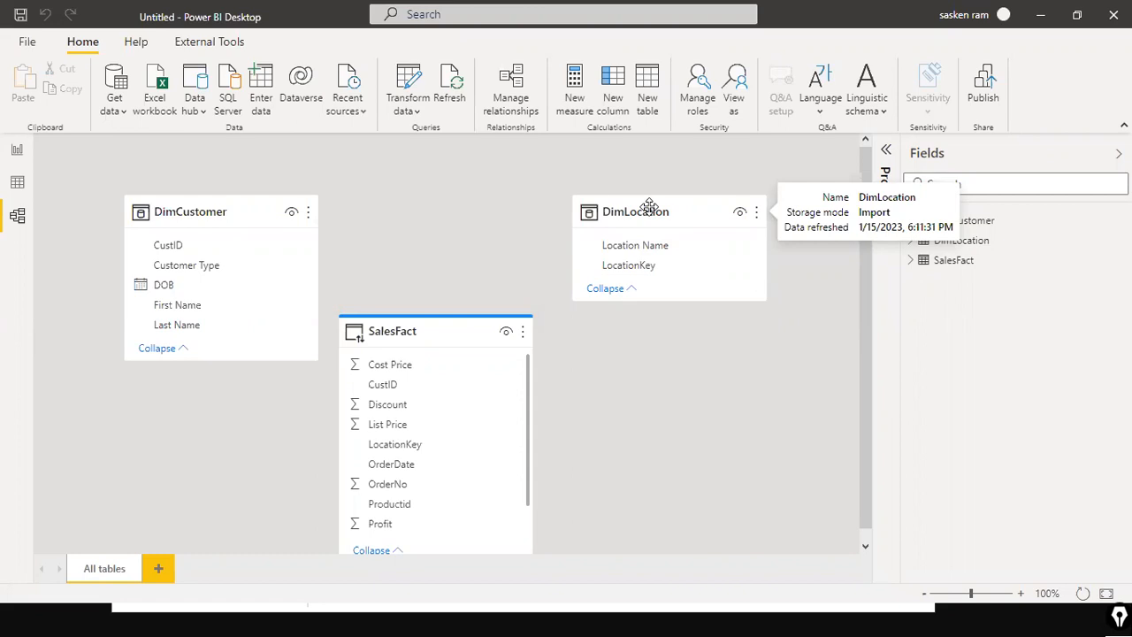
click(215, 204)
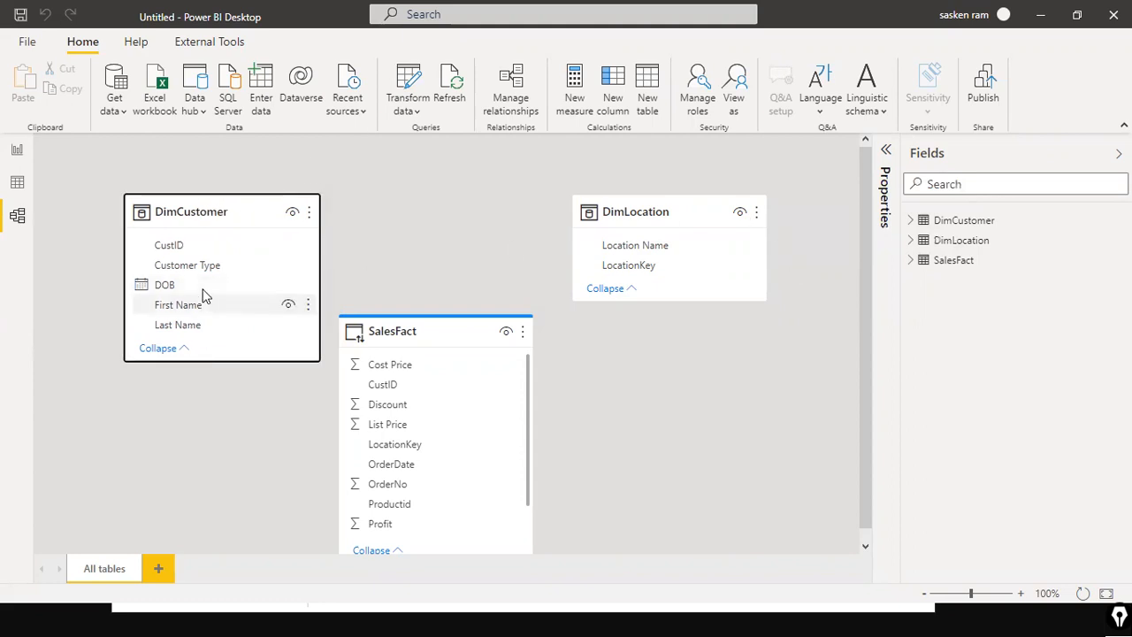
drag(430, 341, 476, 346)
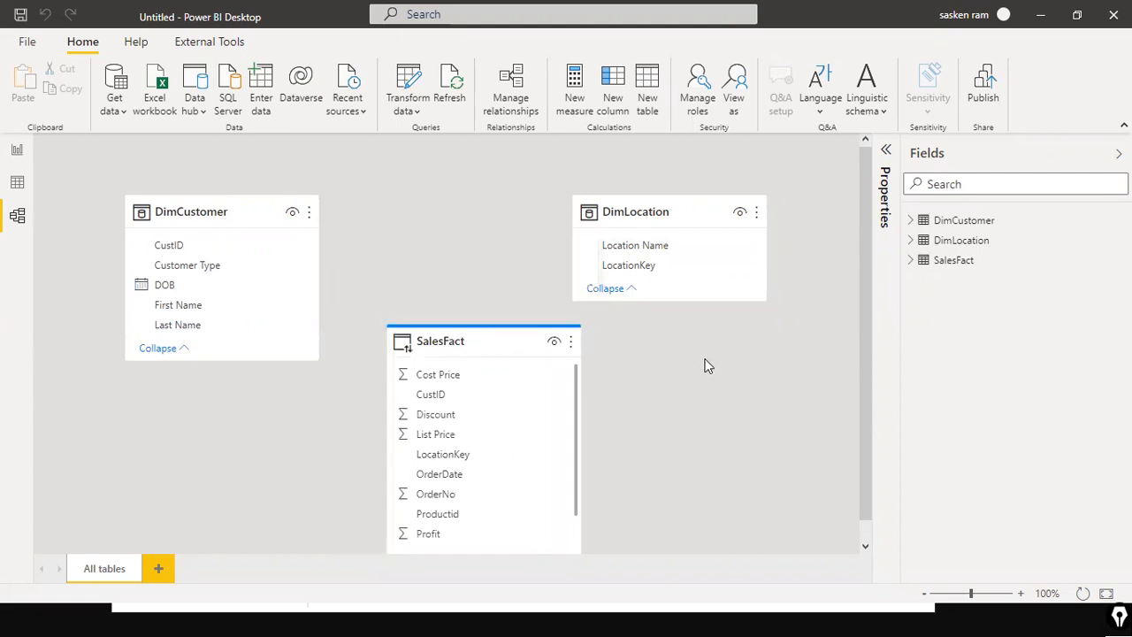
Step: From Report view, connect to SQL Server DESKTOP-8KBBDN3\SQLEXPRESS, database Sales, in DirectQuery mode
click(16, 151)
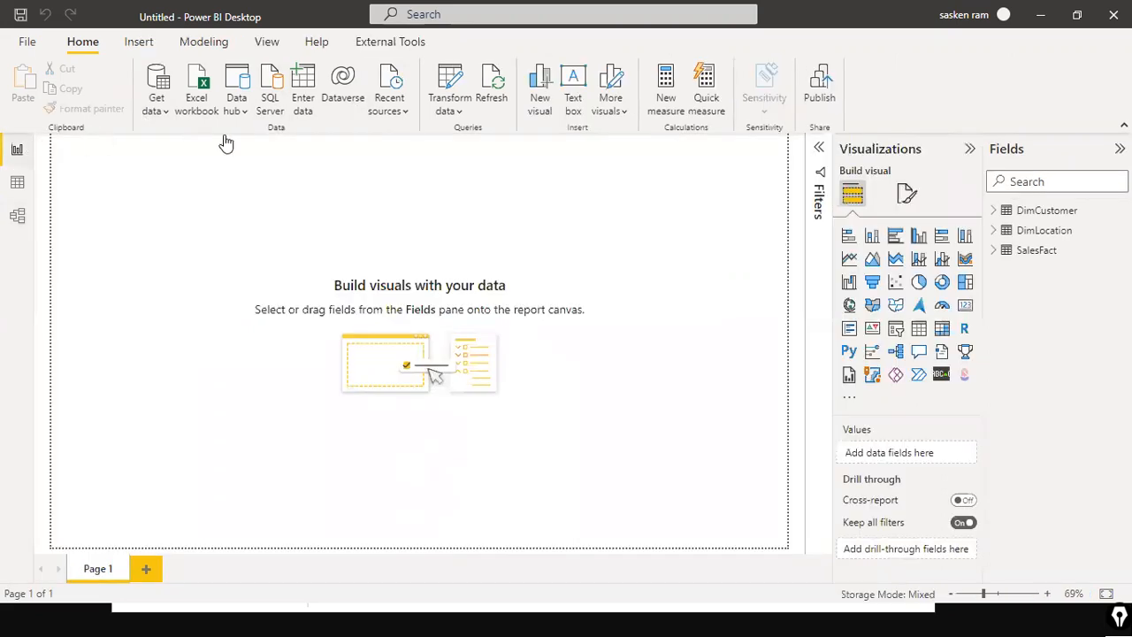
click(168, 119)
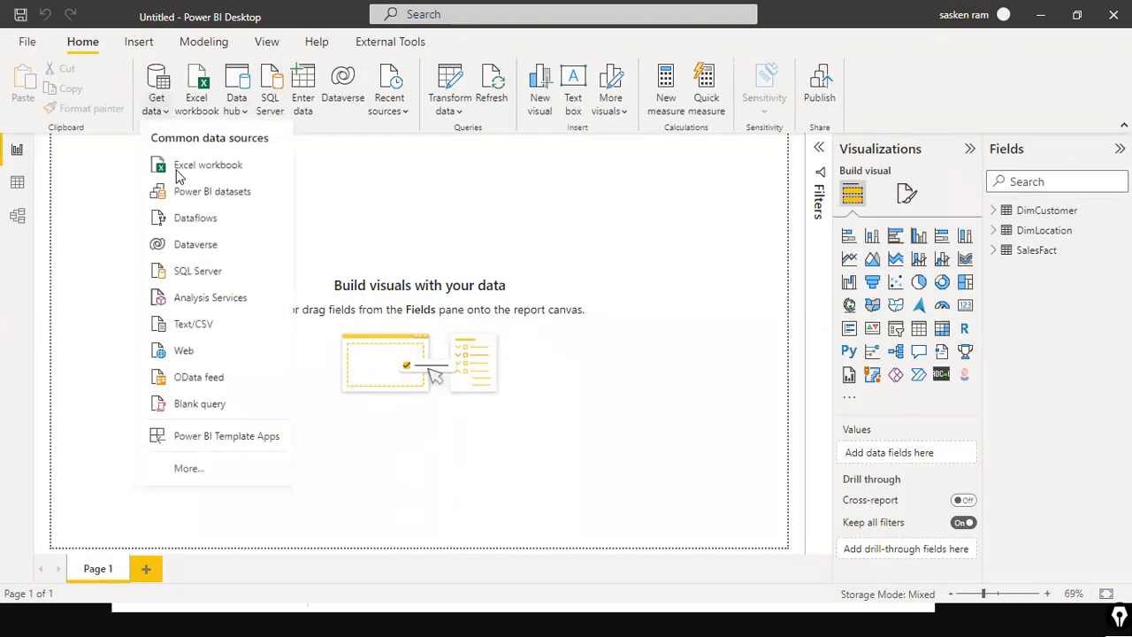
click(220, 285)
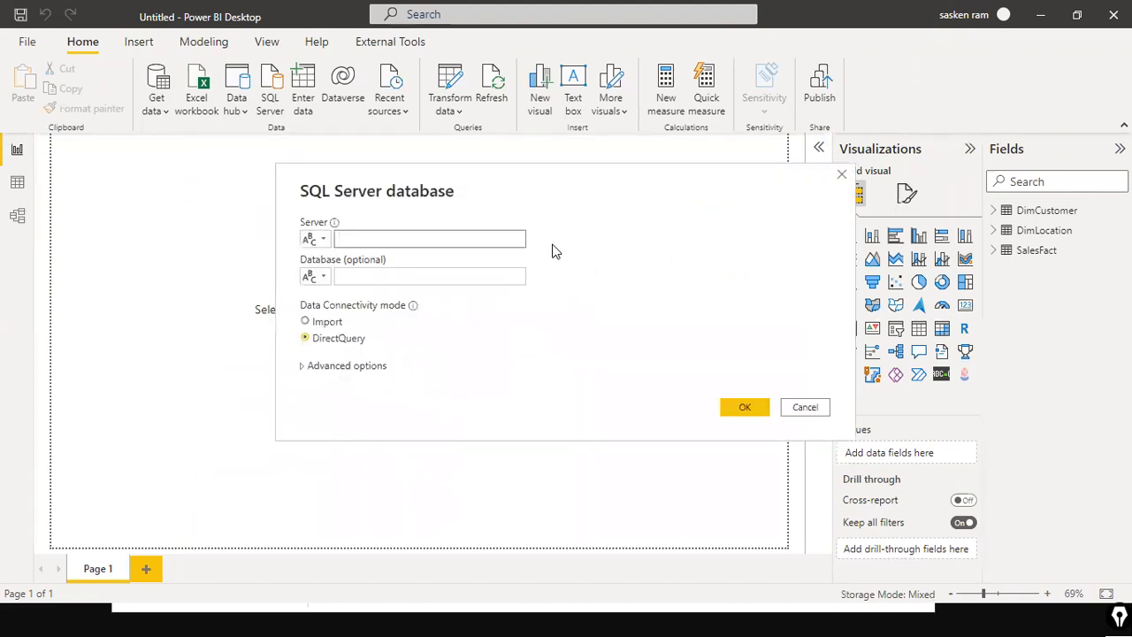
text(https://github.com/fantasy20k/Power-BI)
key(ctrl+a)
key(BackSpace)
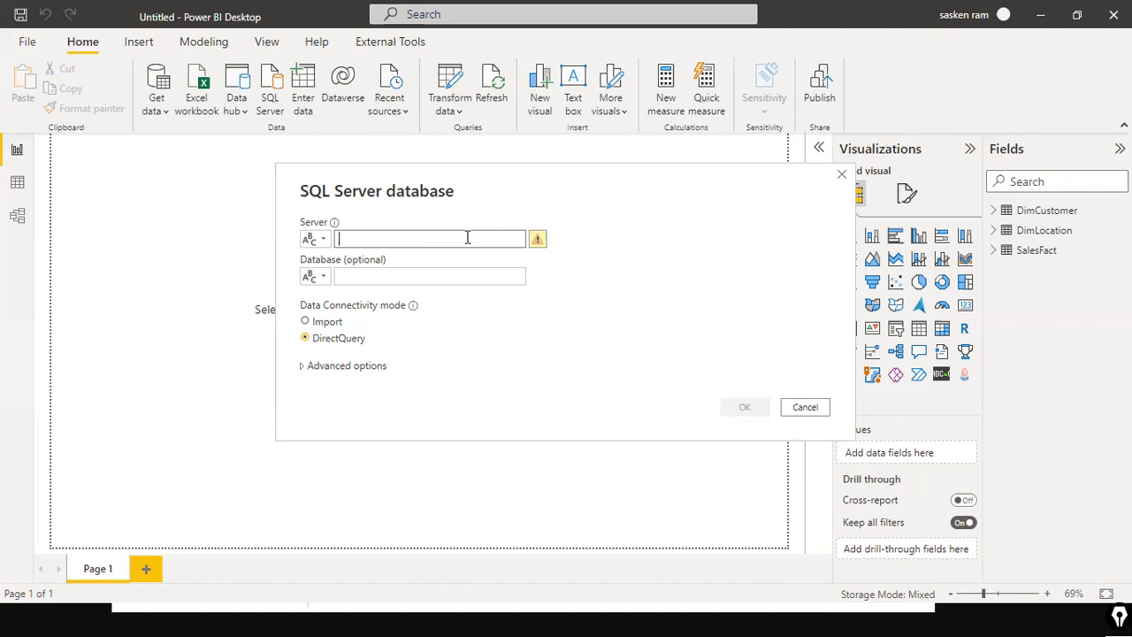
text(DESKTOP)
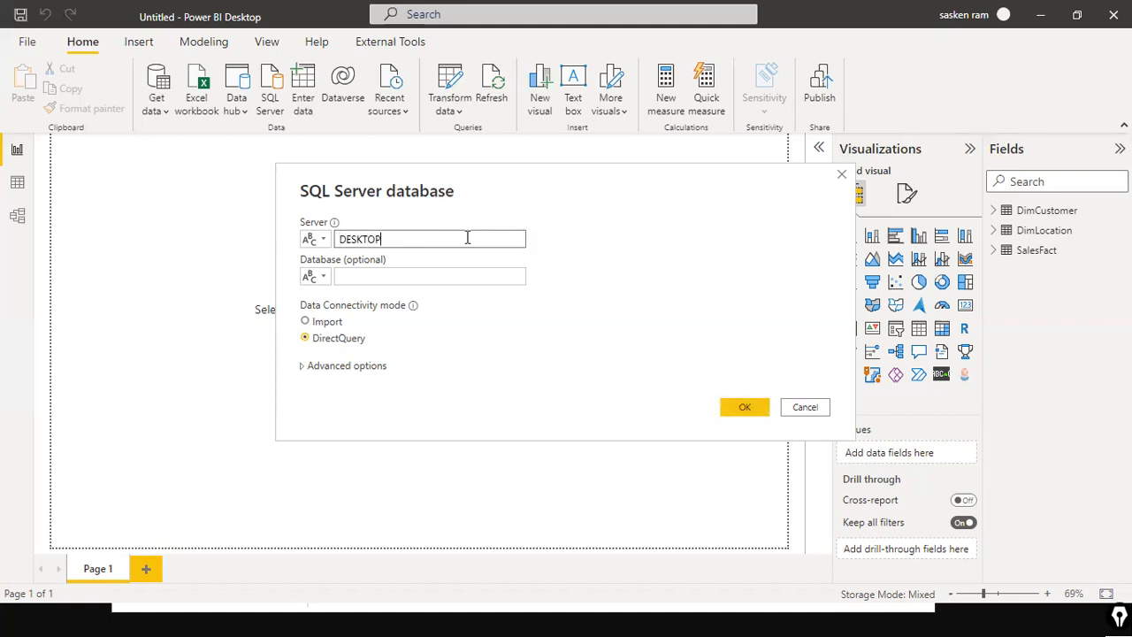
text(-8KBBDN3\SQLEXPRESS)
key(Tab)
text(Sales)
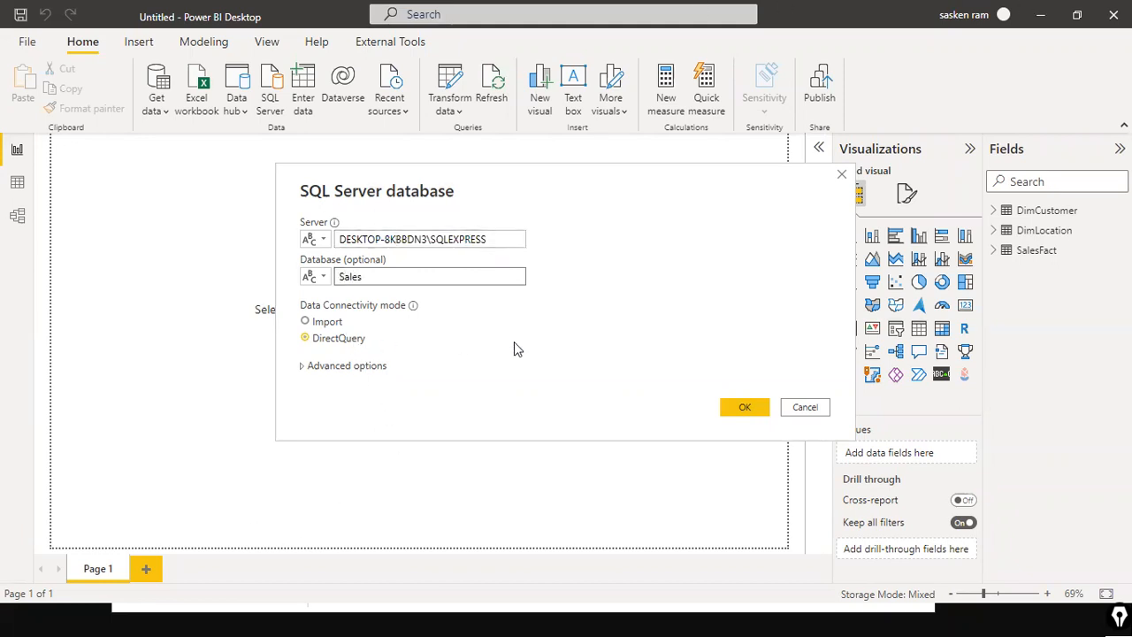
click(740, 410)
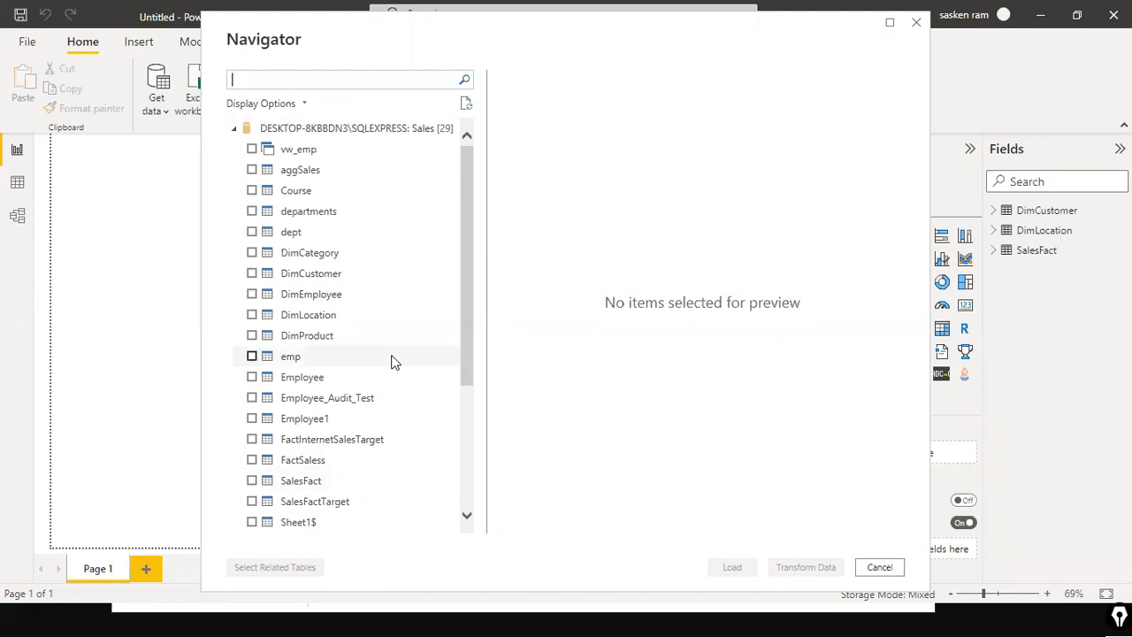
Step: Load the DimProduct table from the Navigator and expand its fields in the field list
click(252, 336)
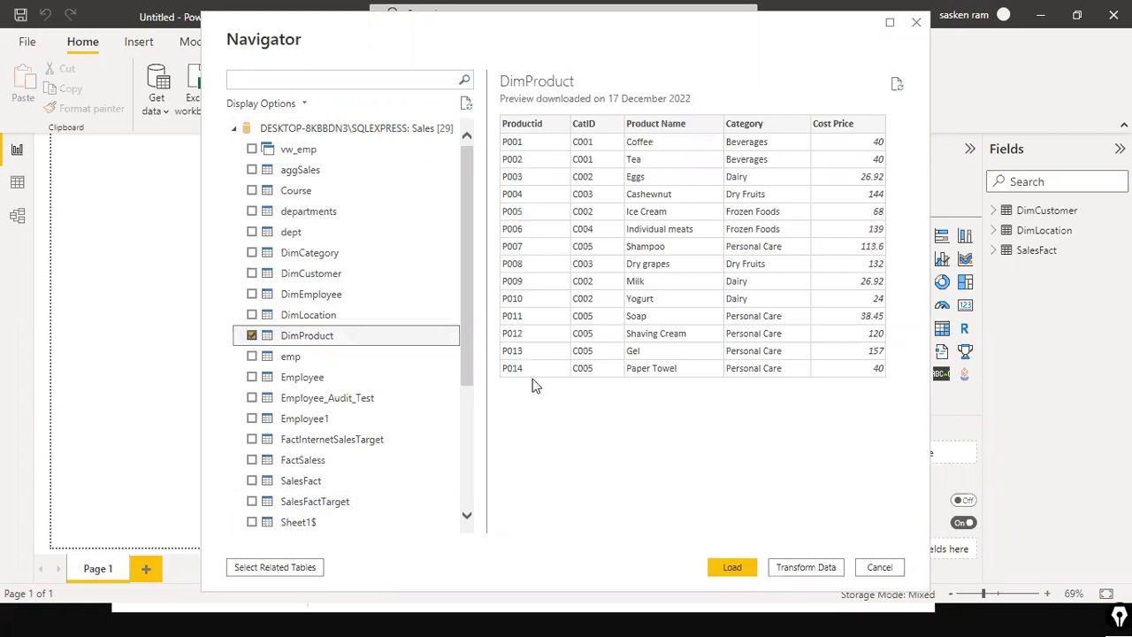
click(721, 573)
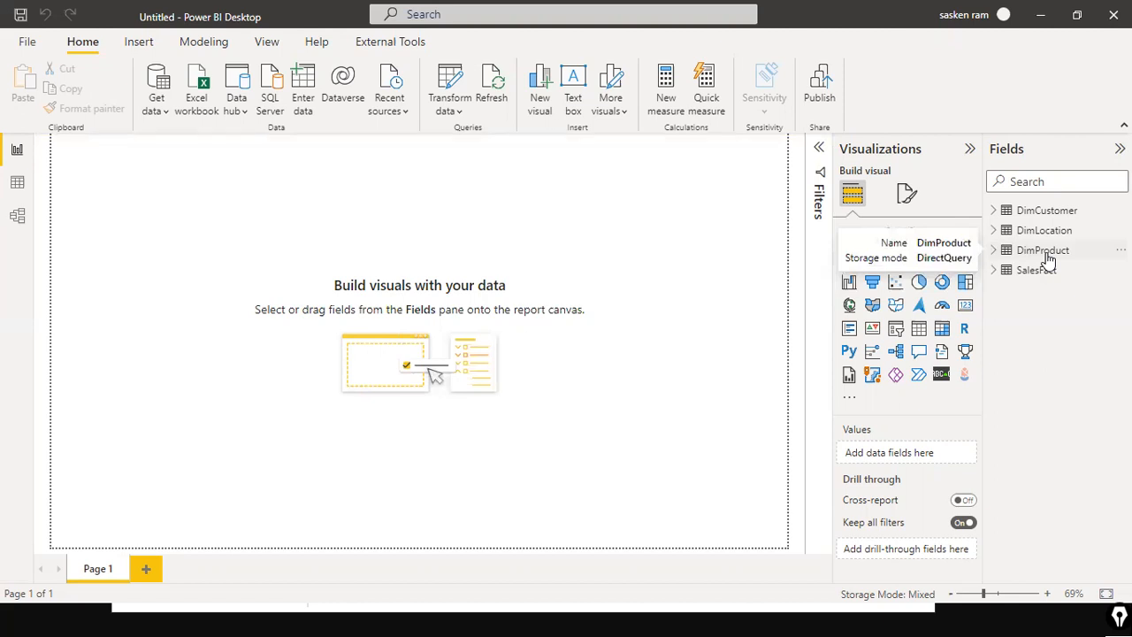
click(1001, 253)
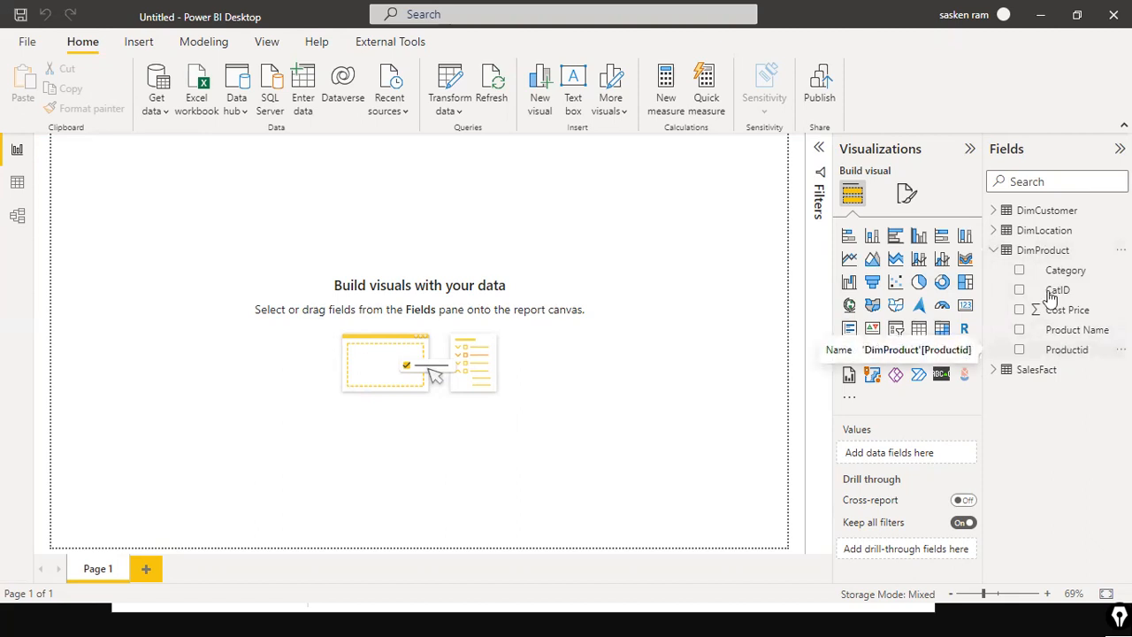
Step: In Model view, arrange DimCustomer, DimLocation and DimProduct in a row above the SalesFact card
click(16, 216)
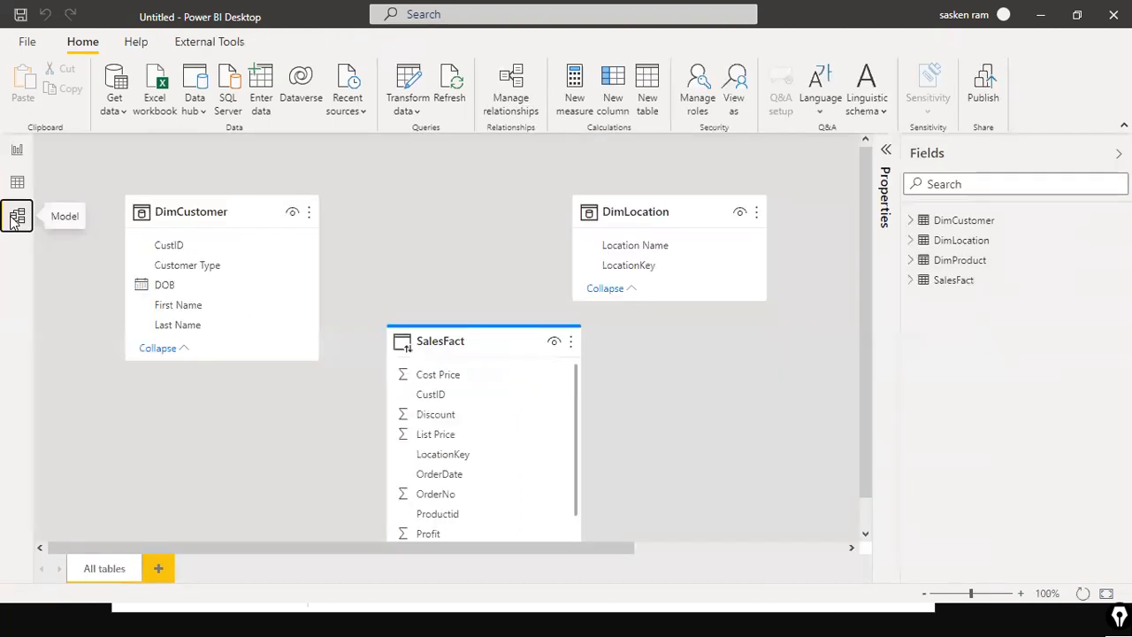
drag(267, 550, 592, 553)
drag(374, 215, 222, 176)
drag(711, 215, 791, 217)
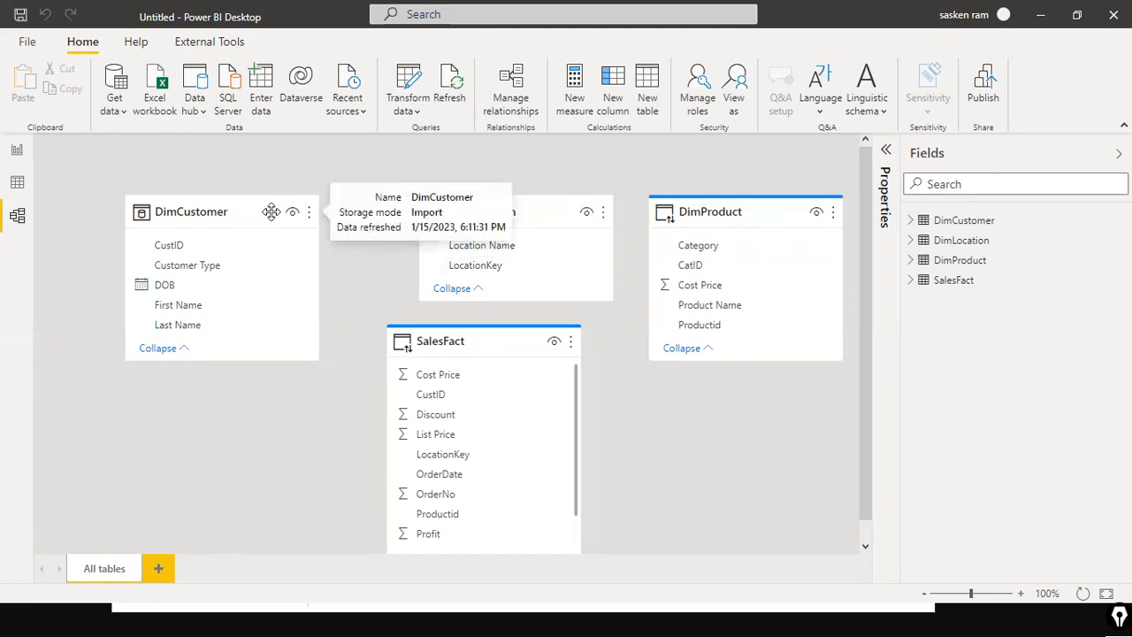
drag(265, 212, 235, 212)
drag(498, 345, 376, 422)
drag(472, 209, 505, 207)
drag(713, 204, 669, 206)
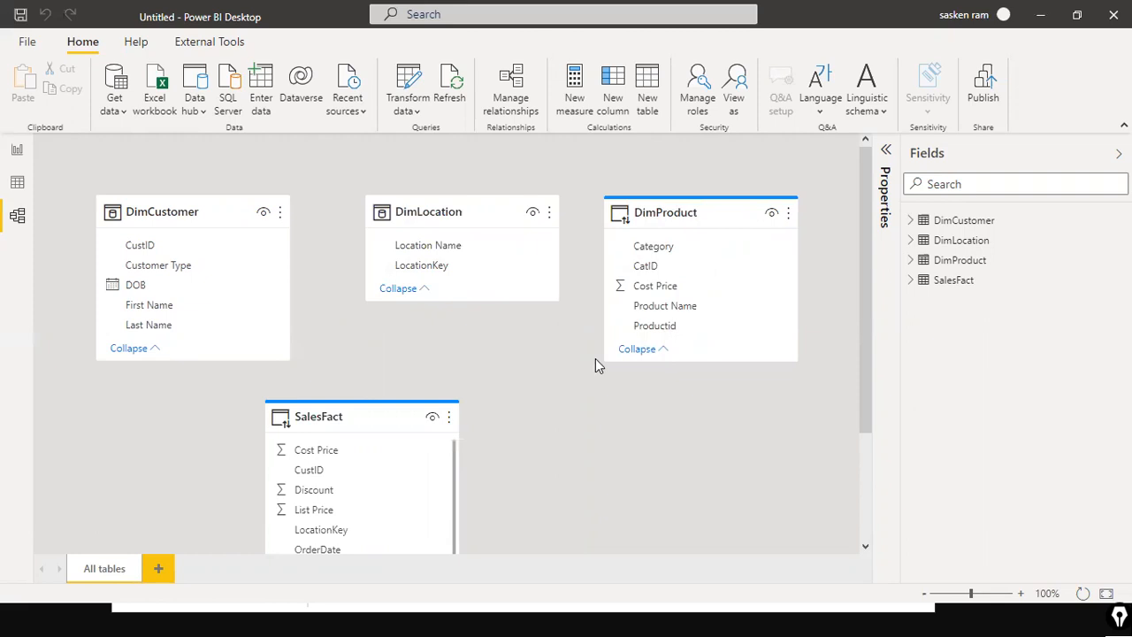
scroll(608, 339, down, 3)
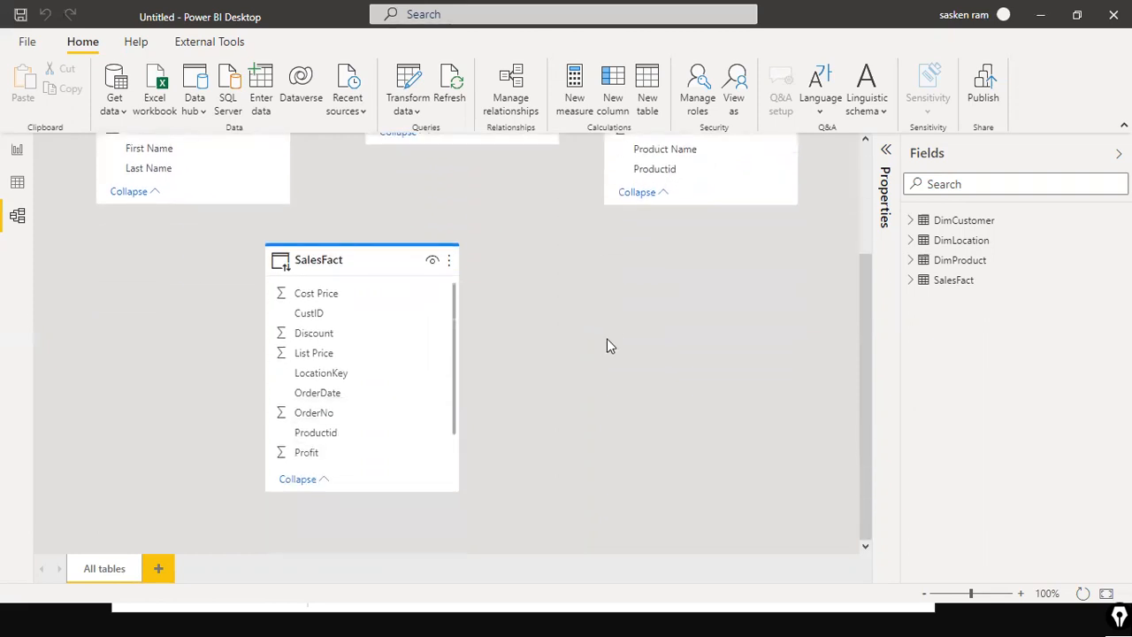
scroll(607, 340, up, 3)
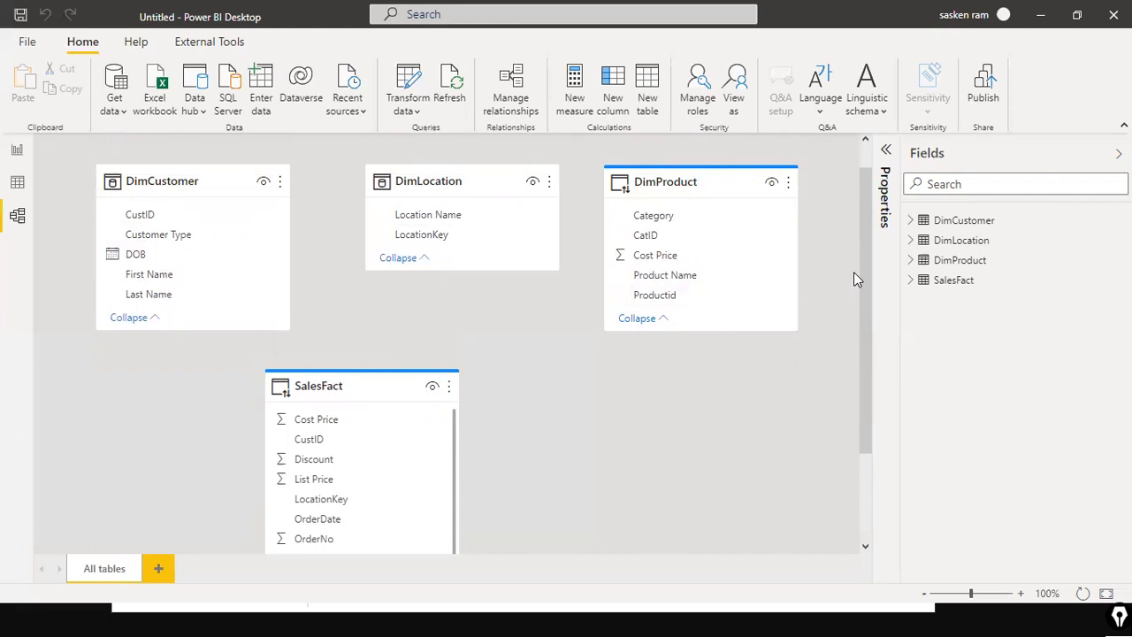
Step: Change the DimProduct table's storage mode to Dual in its advanced properties, confirm, and close the Properties pane
mouse_move(687, 189)
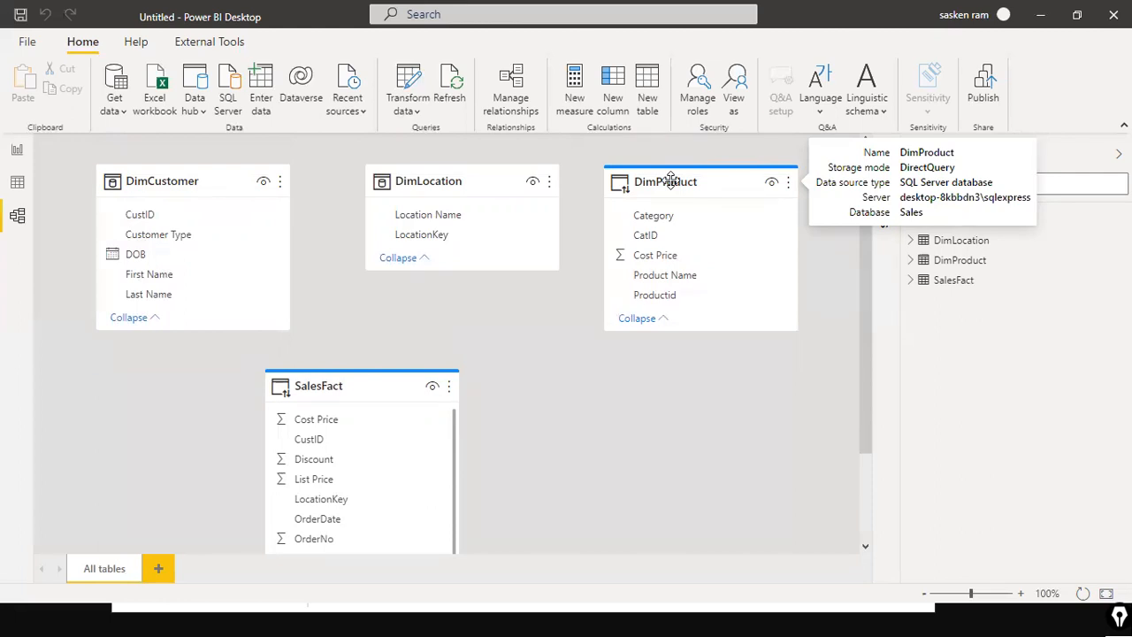
click(670, 180)
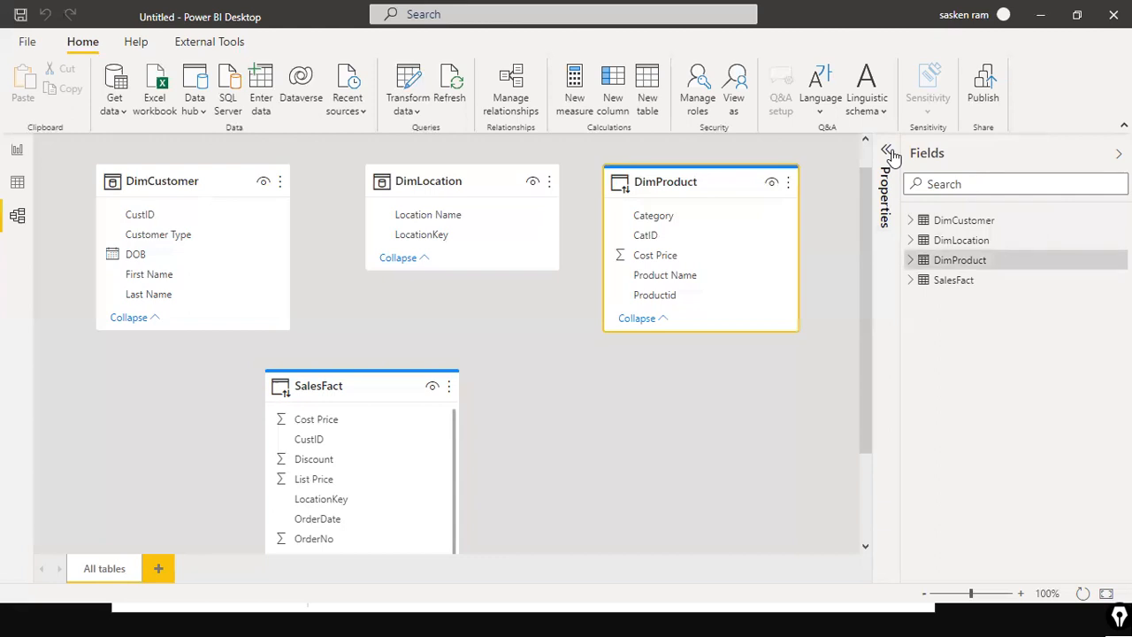
click(887, 151)
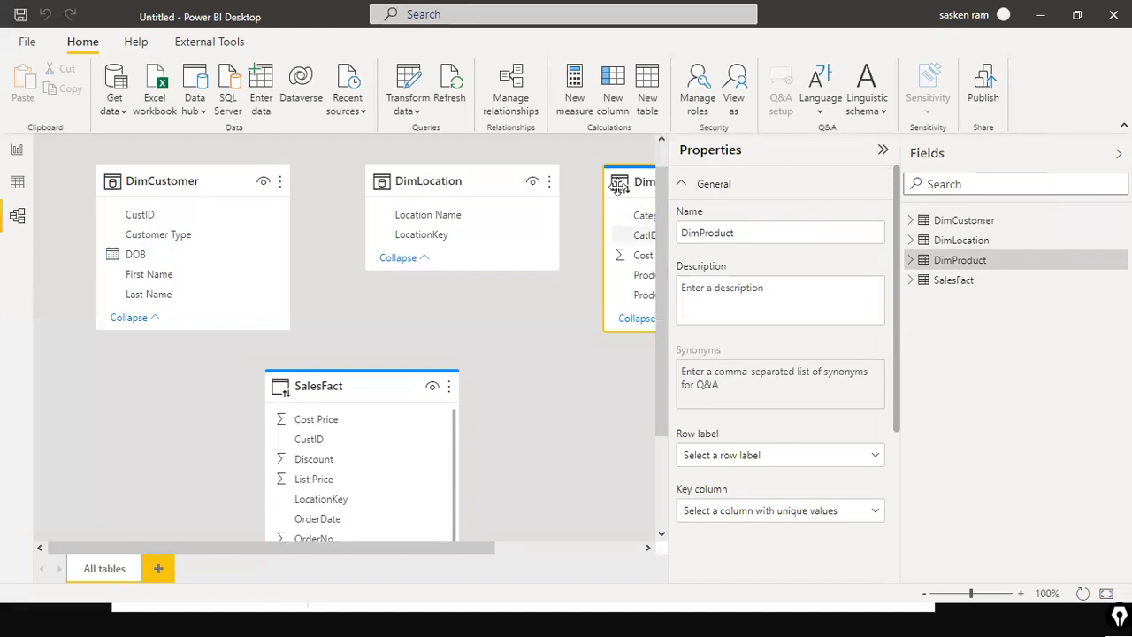
scroll(861, 176, down, 2)
scroll(861, 176, up, 2)
scroll(765, 254, down, 1)
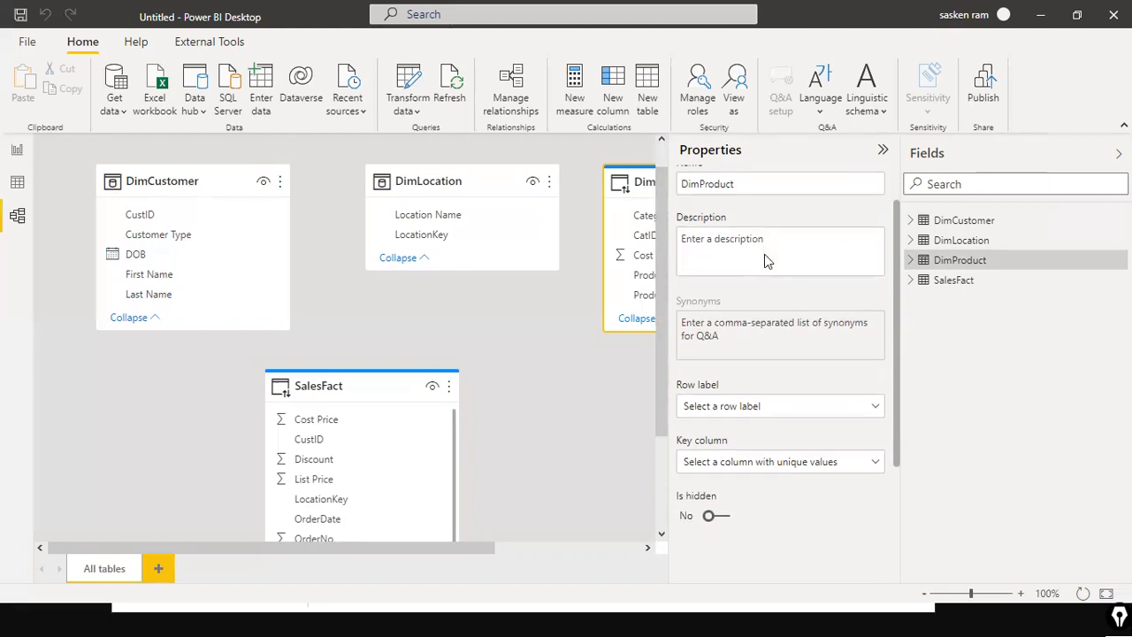
scroll(765, 254, down, 2)
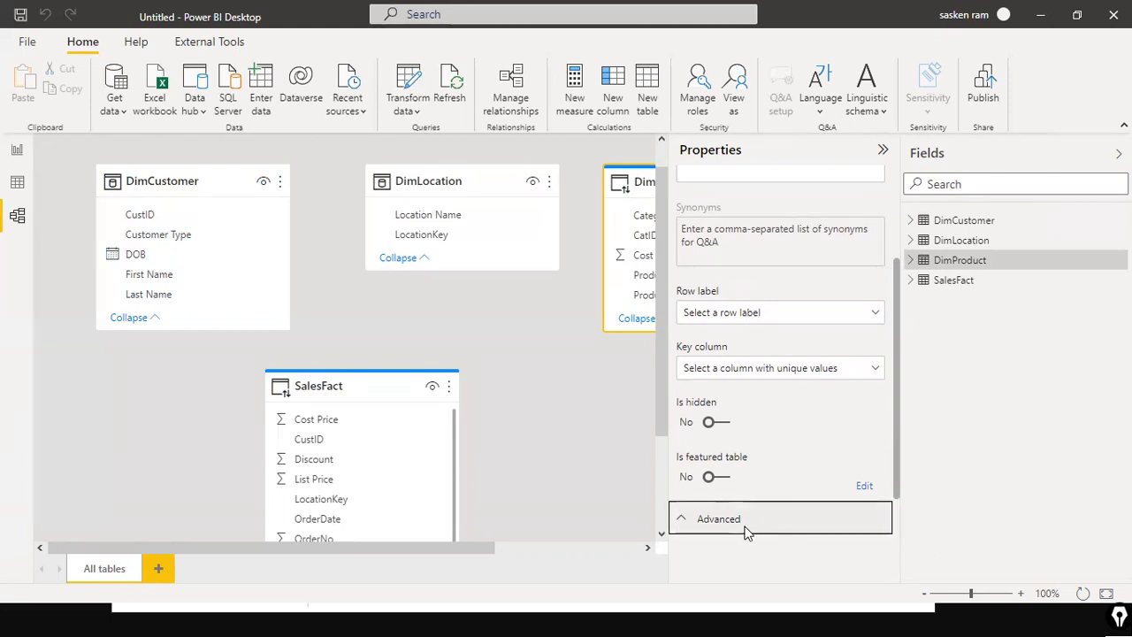
click(790, 514)
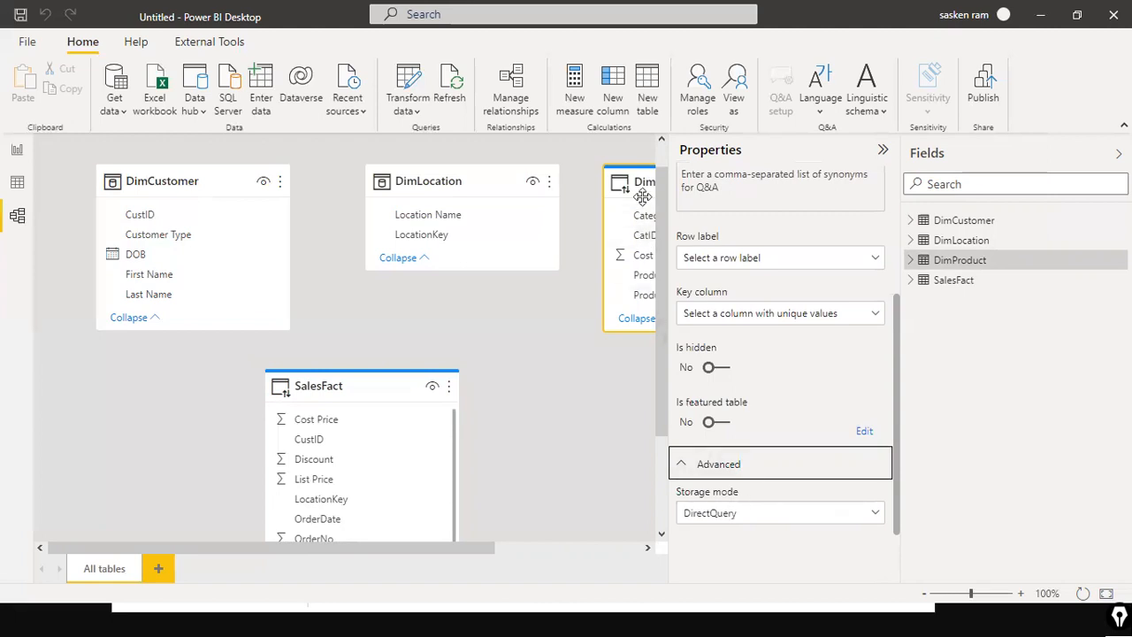
mouse_move(642, 212)
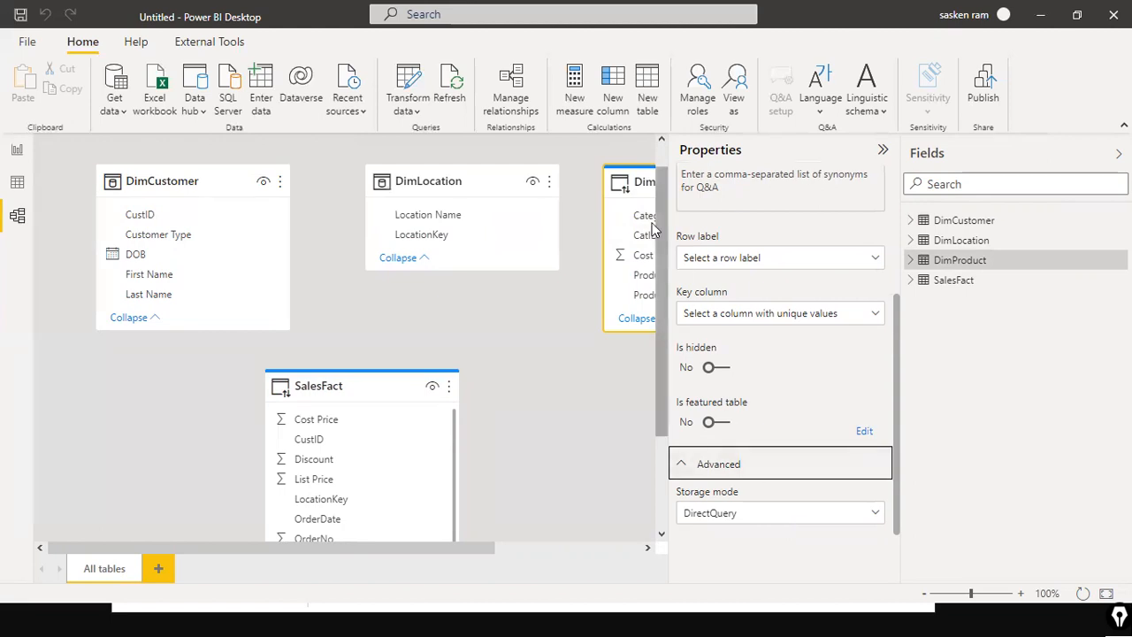
mouse_move(642, 192)
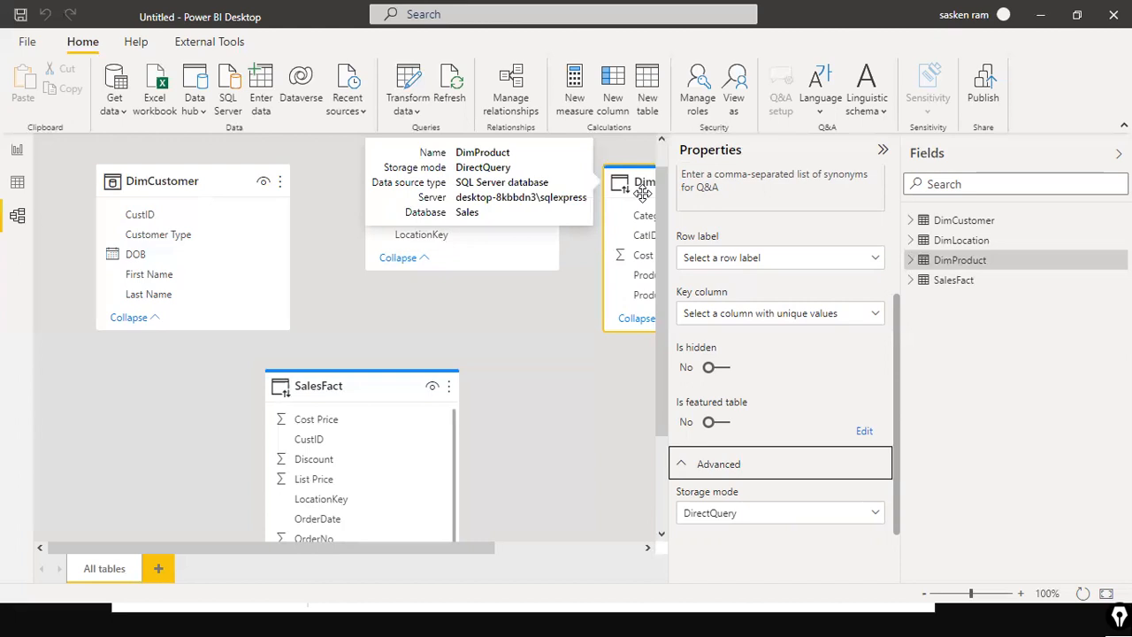
click(875, 522)
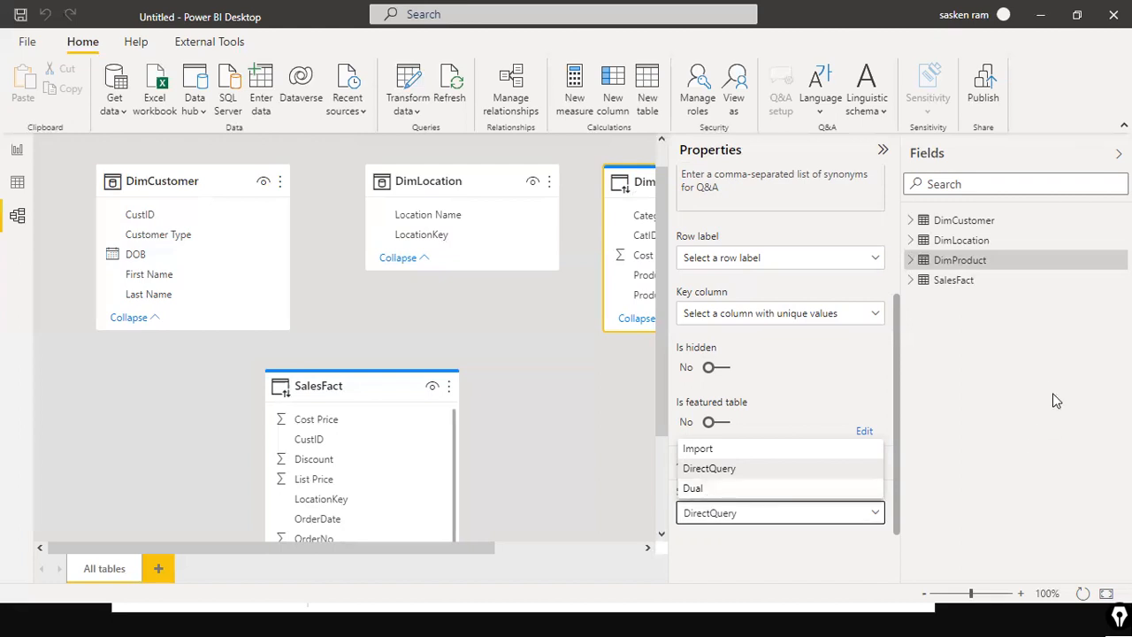
click(708, 489)
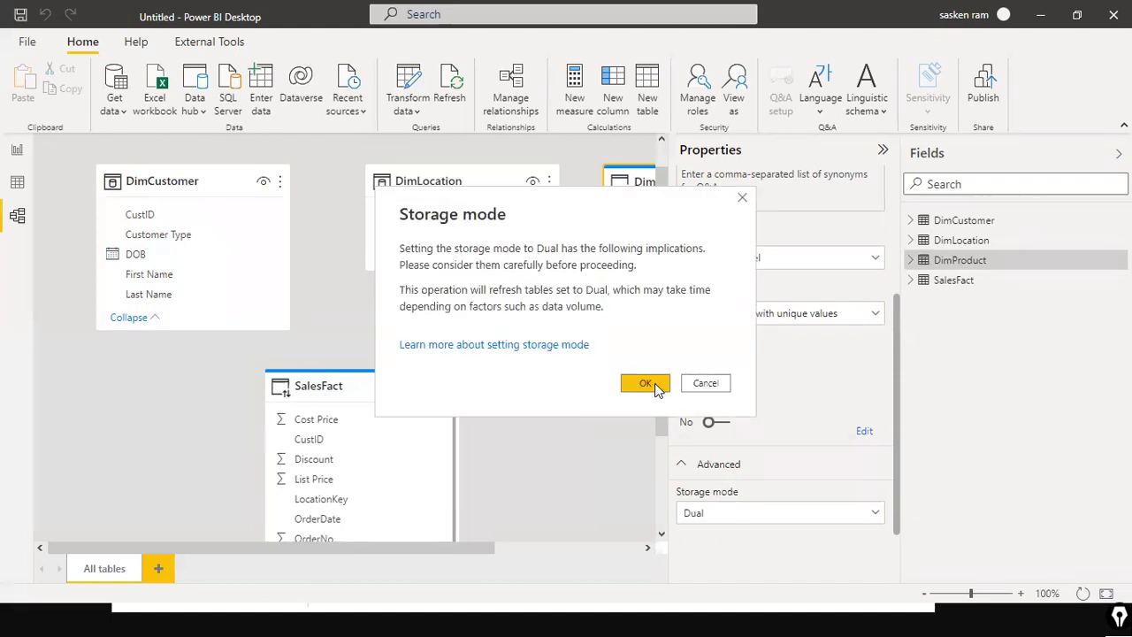
click(645, 383)
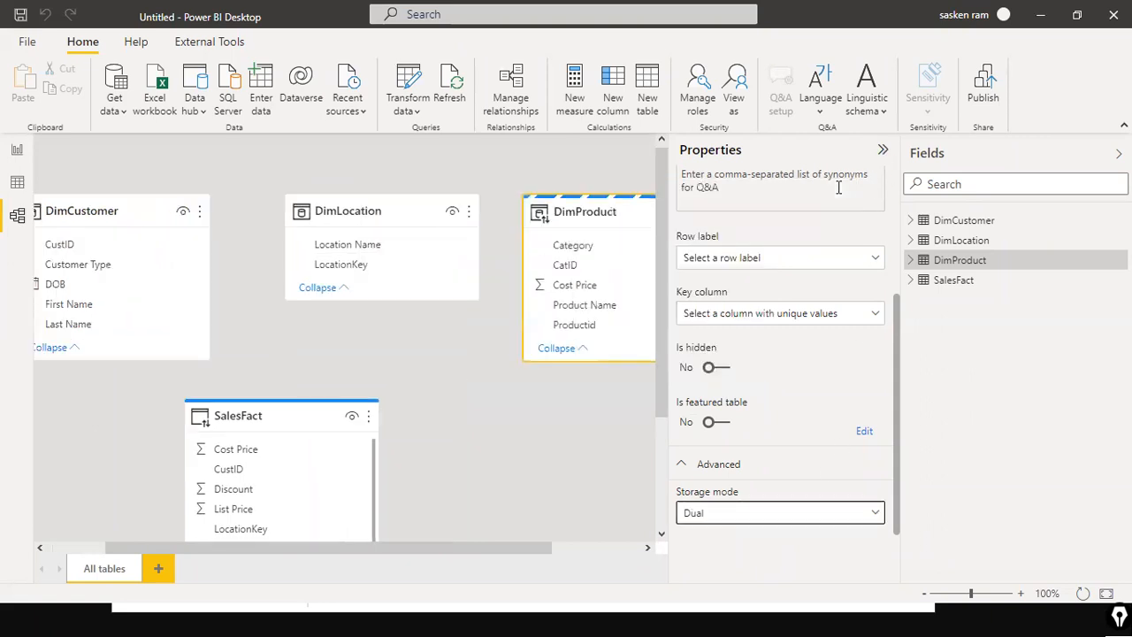
click(882, 149)
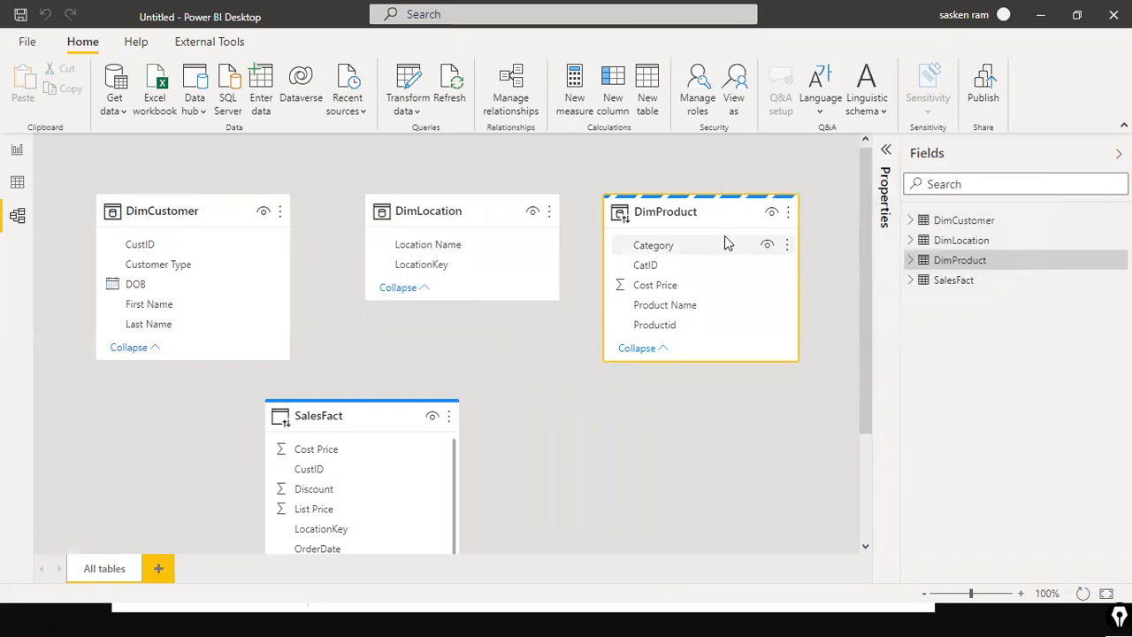
mouse_move(766, 195)
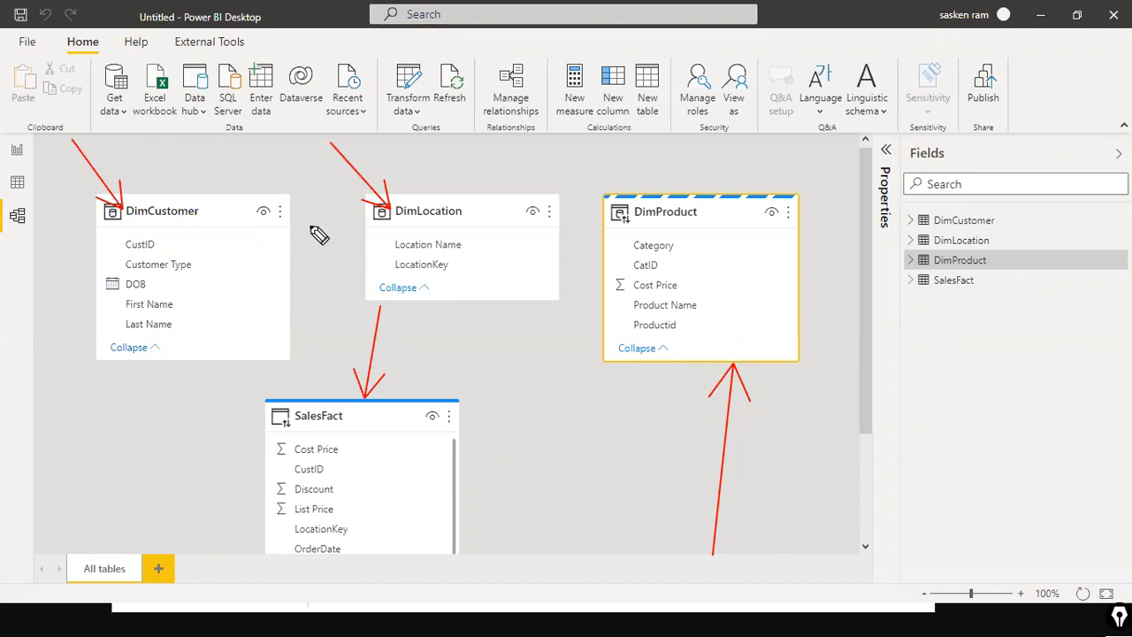
mouse_move(187, 145)
mouse_down()
mouse_move(188, 164)
mouse_move(187, 144)
mouse_up()
drag(183, 165, 265, 162)
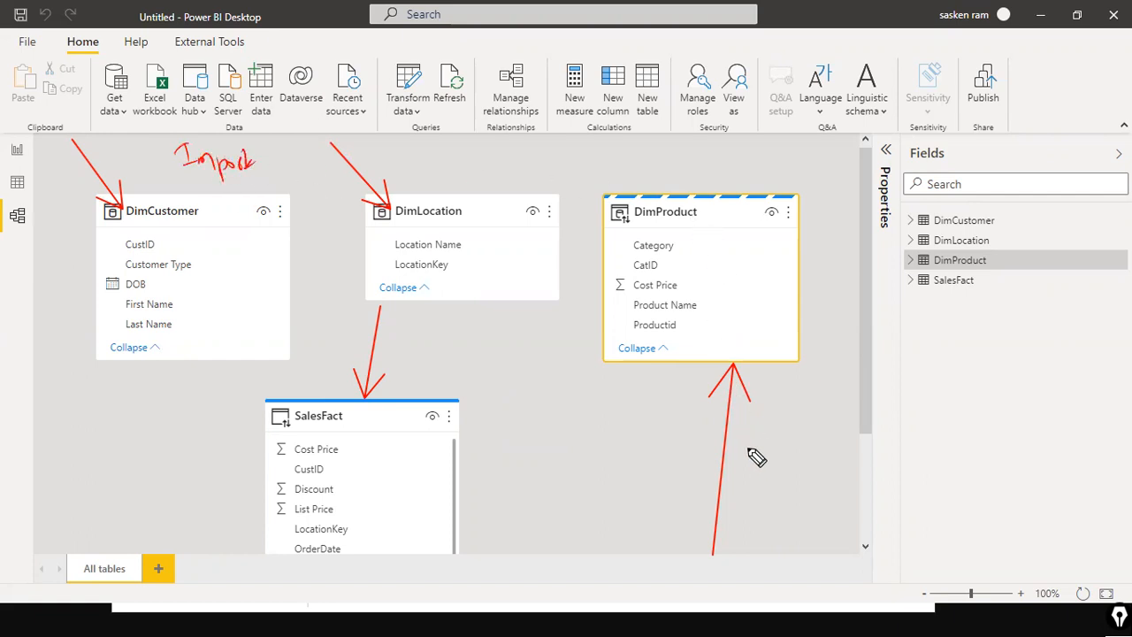
mouse_move(755, 435)
mouse_down()
mouse_move(747, 457)
mouse_move(808, 438)
mouse_up()
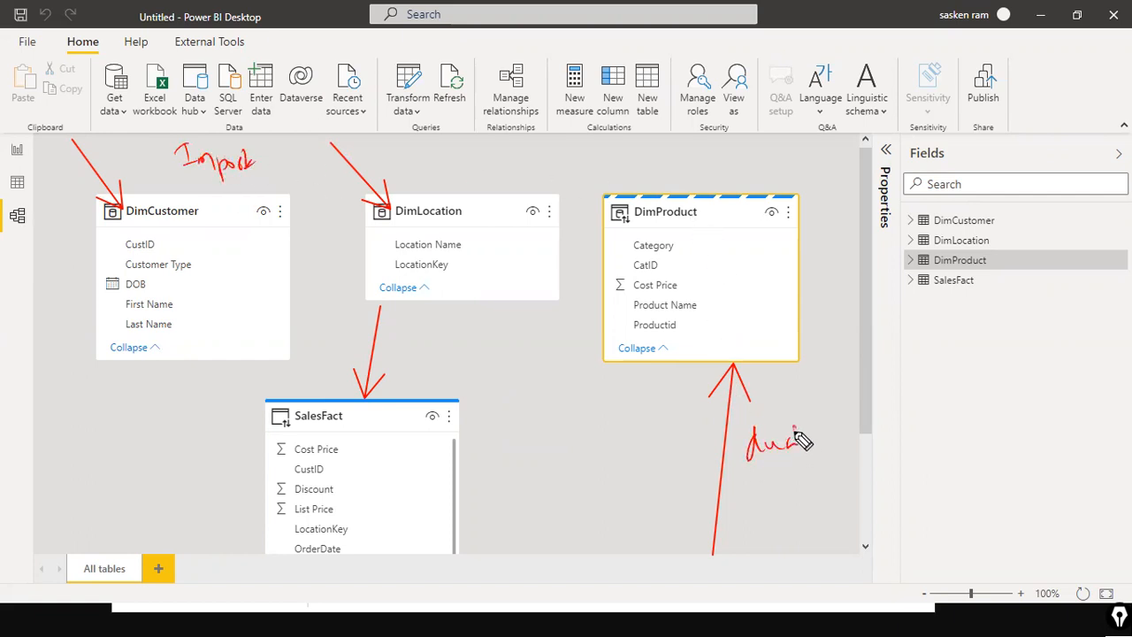
mouse_move(737, 500)
mouse_down()
mouse_move(759, 470)
mouse_move(759, 497)
mouse_up()
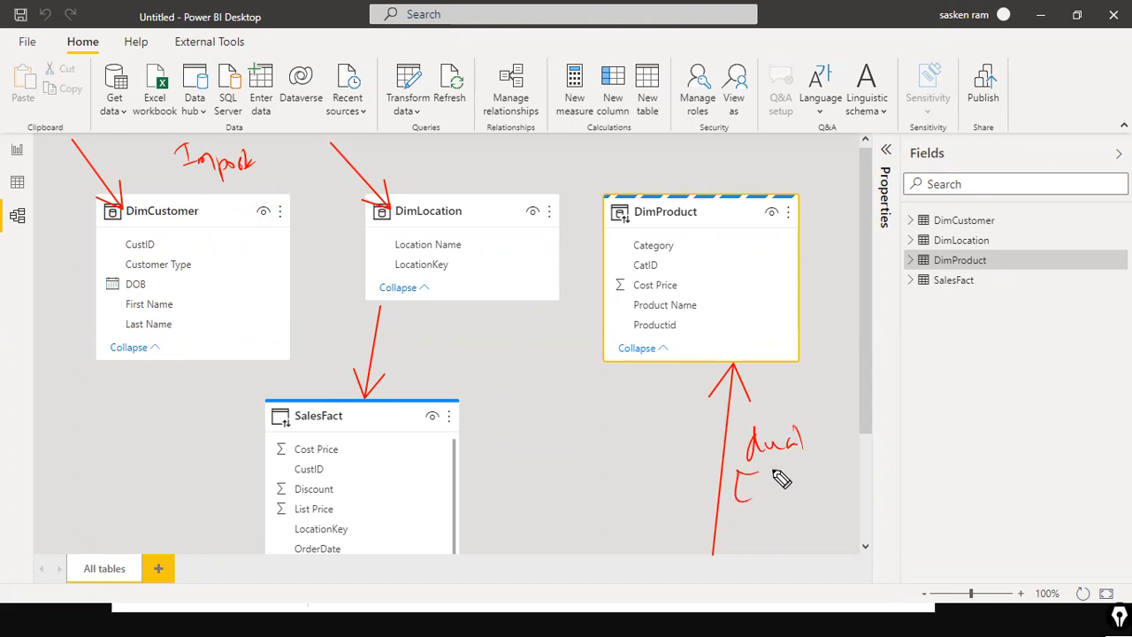
mouse_move(766, 479)
mouse_down()
mouse_move(812, 485)
mouse_move(771, 513)
mouse_move(826, 498)
mouse_move(766, 533)
mouse_move(851, 521)
mouse_move(836, 536)
mouse_up()
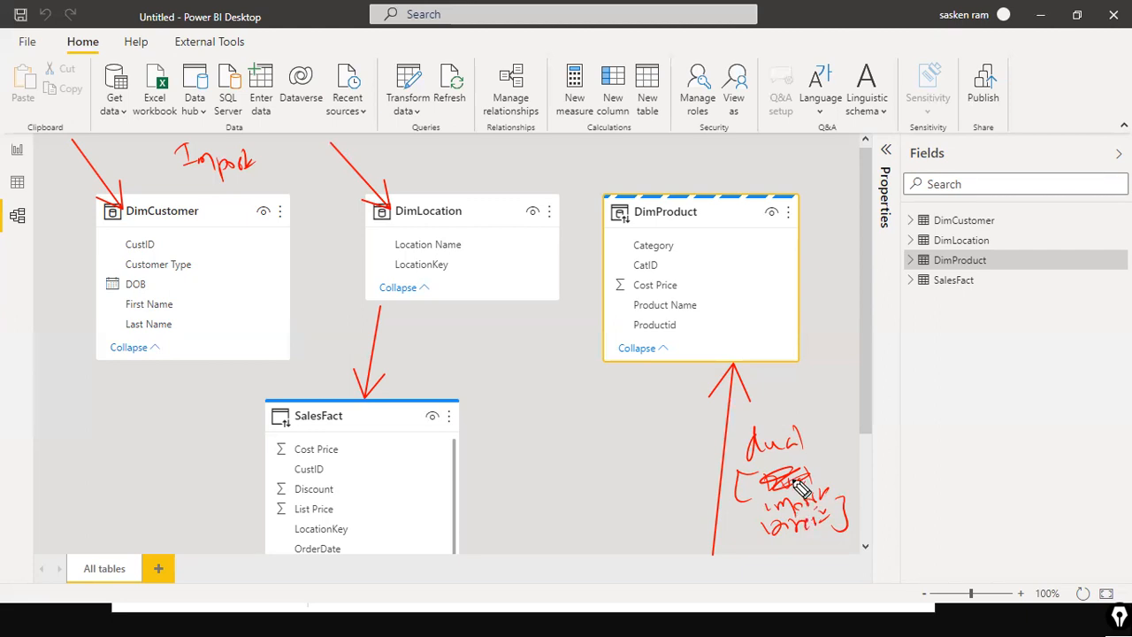
drag(837, 476, 842, 467)
drag(186, 182, 268, 170)
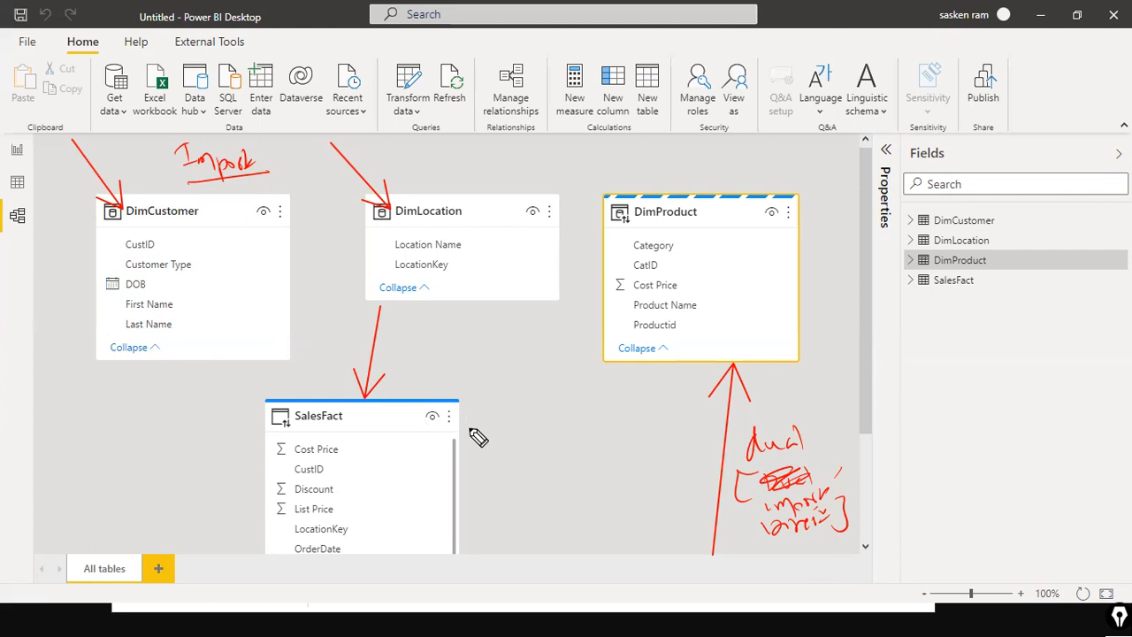
drag(451, 465, 482, 451)
mouse_move(471, 444)
mouse_down()
mouse_move(475, 462)
mouse_move(543, 433)
mouse_move(548, 480)
mouse_move(584, 435)
mouse_up()
mouse_move(158, 165)
mouse_down()
mouse_move(157, 184)
mouse_move(148, 163)
mouse_up()
drag(477, 390, 476, 393)
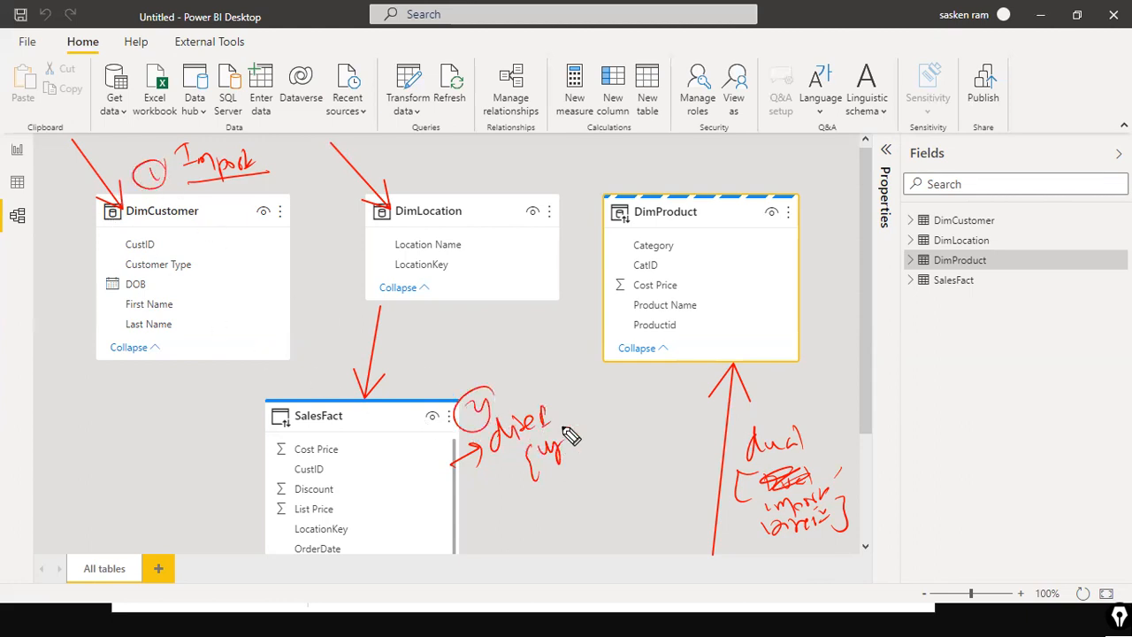
drag(789, 394, 799, 403)
drag(803, 395, 808, 399)
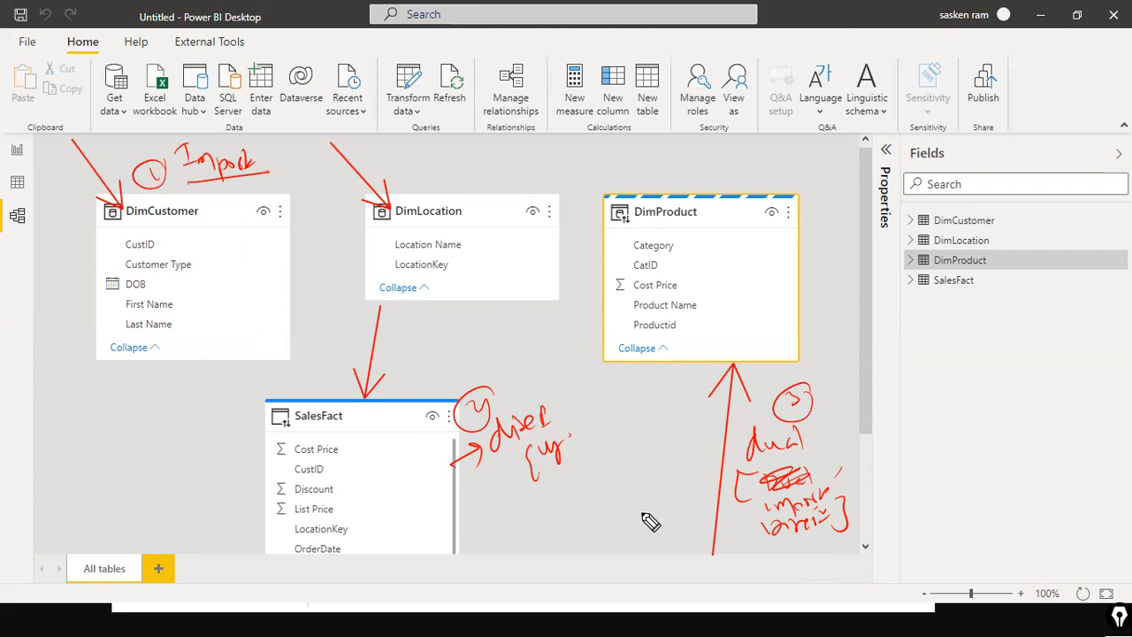
mouse_move(523, 522)
mouse_down()
mouse_move(555, 535)
mouse_move(604, 531)
mouse_up()
mouse_move(648, 492)
mouse_down()
mouse_move(631, 498)
mouse_move(650, 519)
mouse_move(670, 519)
mouse_move(687, 498)
mouse_move(677, 500)
mouse_up()
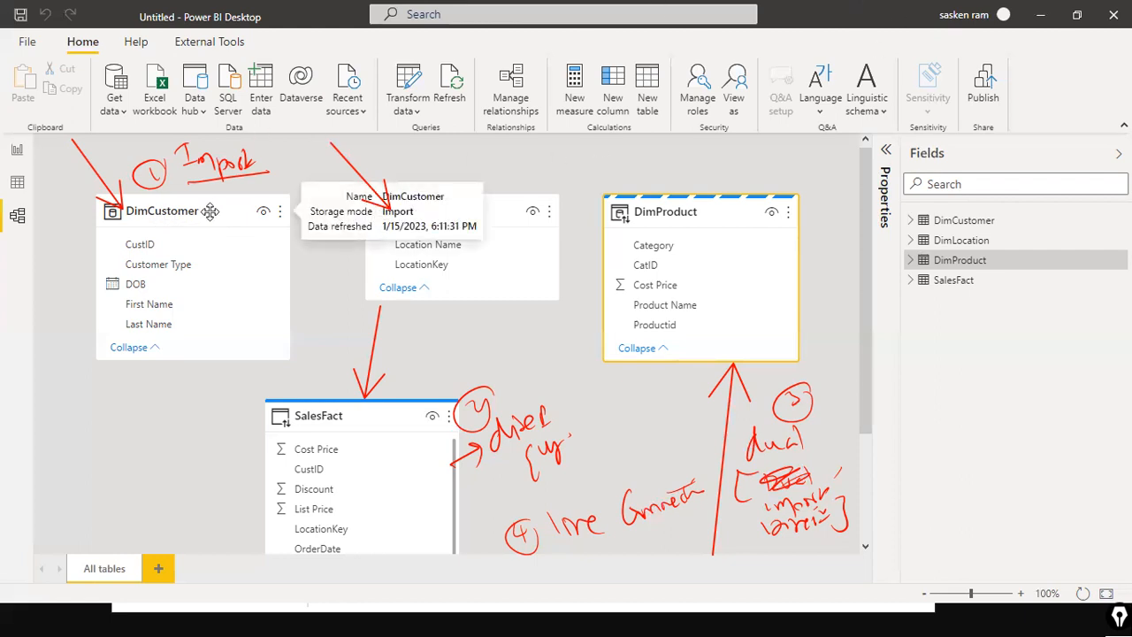
Step: Open the Properties pane for the DimCustomer table and check its storage mode under the advanced properties
click(242, 217)
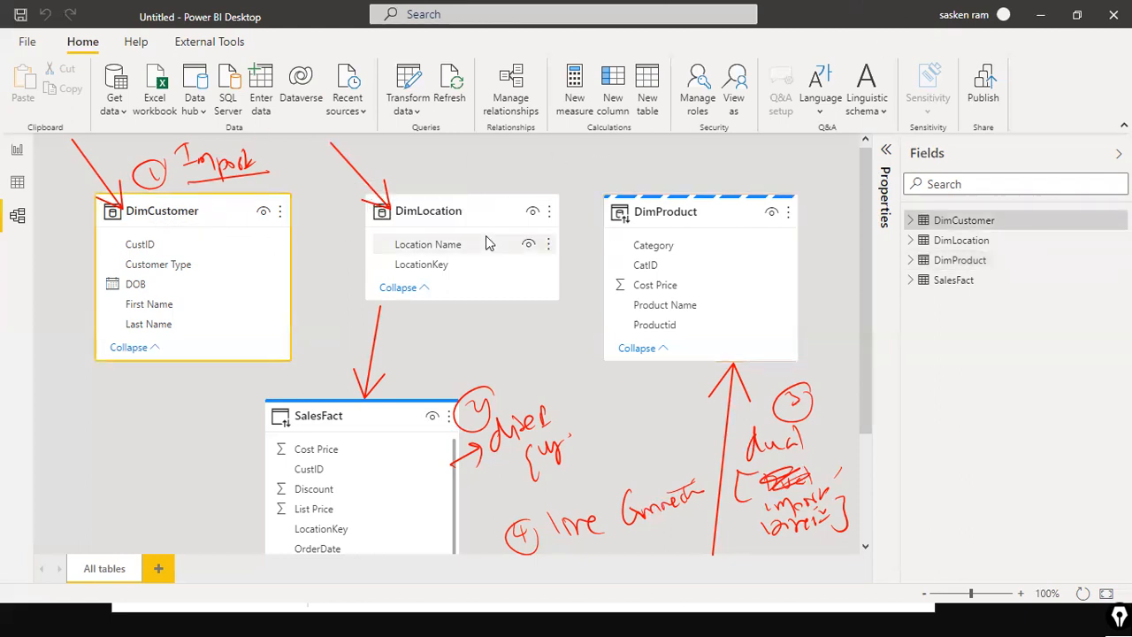
click(885, 155)
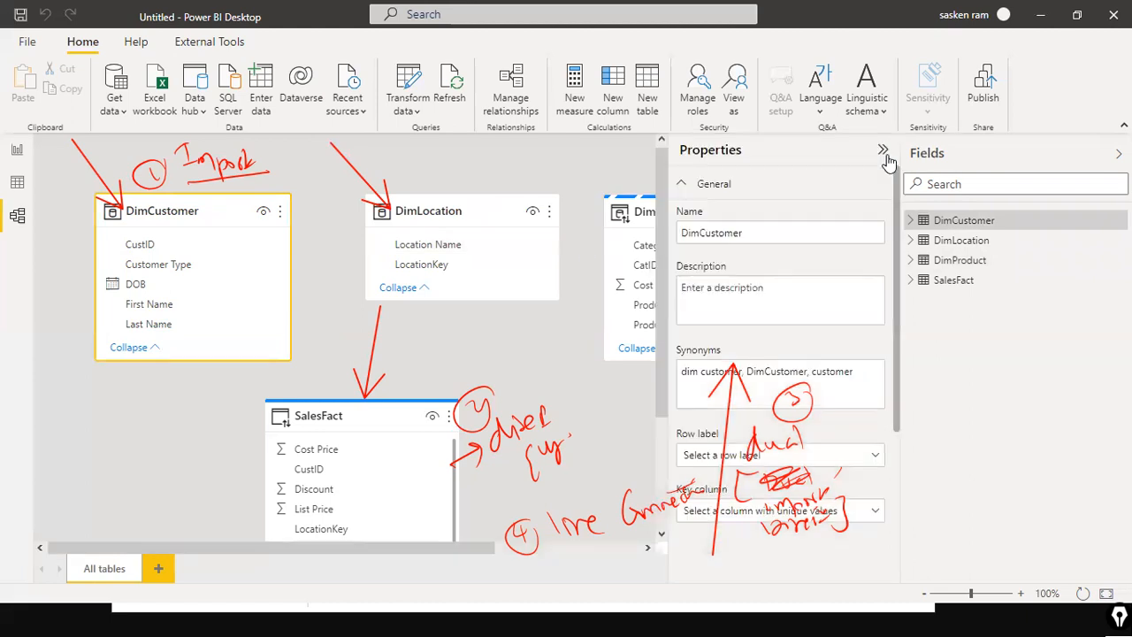
click(811, 344)
scroll(813, 358, down, 3)
click(743, 523)
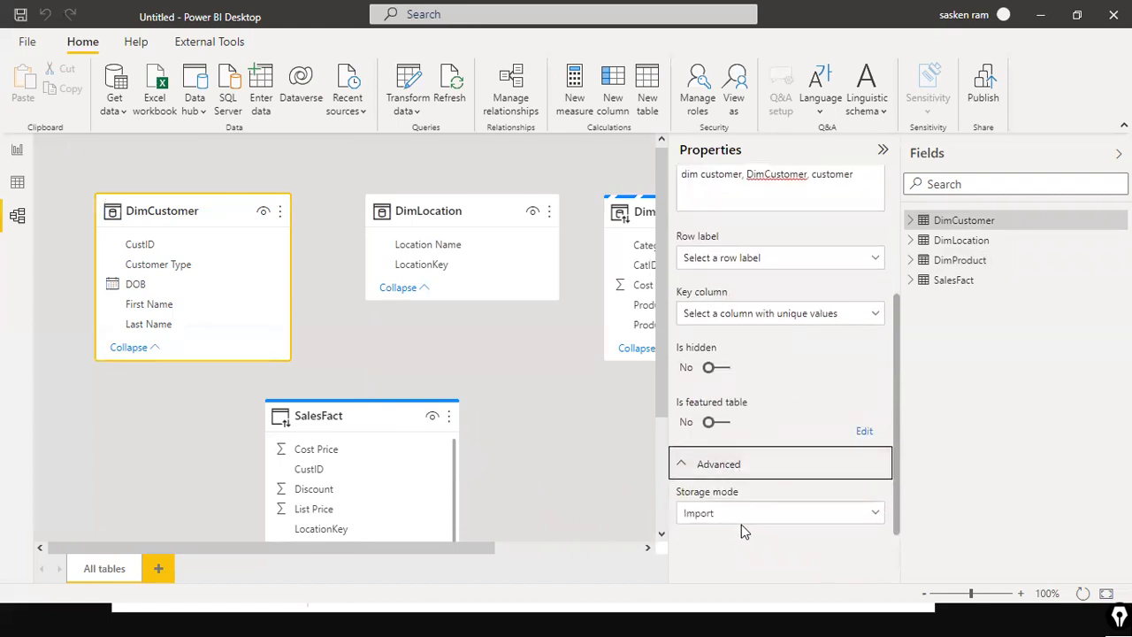
click(742, 519)
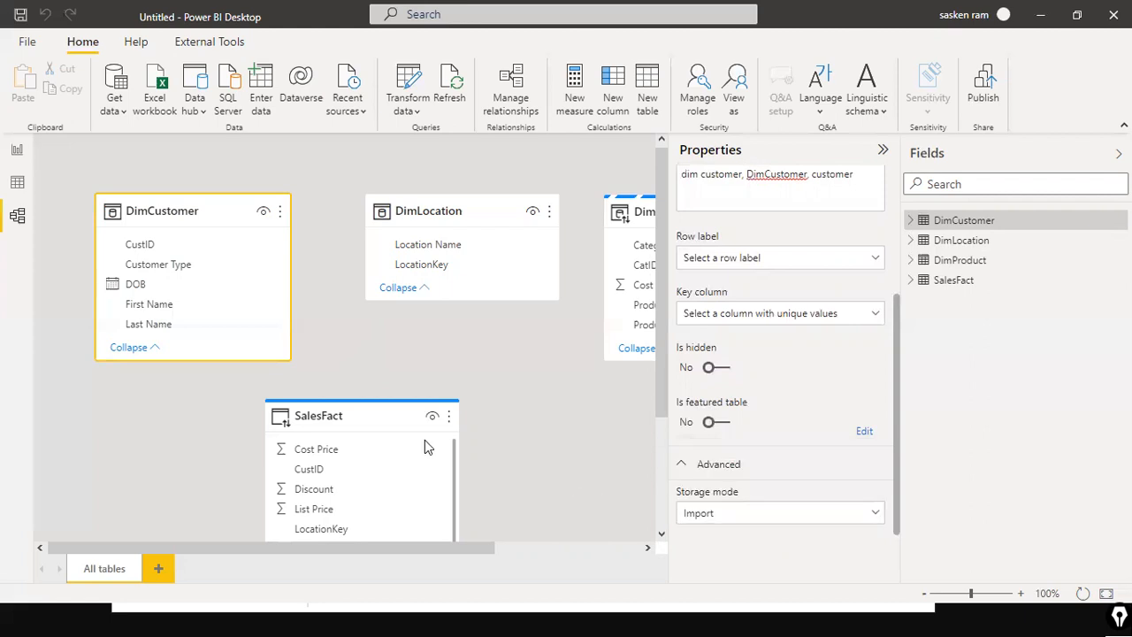
Step: Select the SalesFact table and check its storage mode options in the advanced properties
click(376, 426)
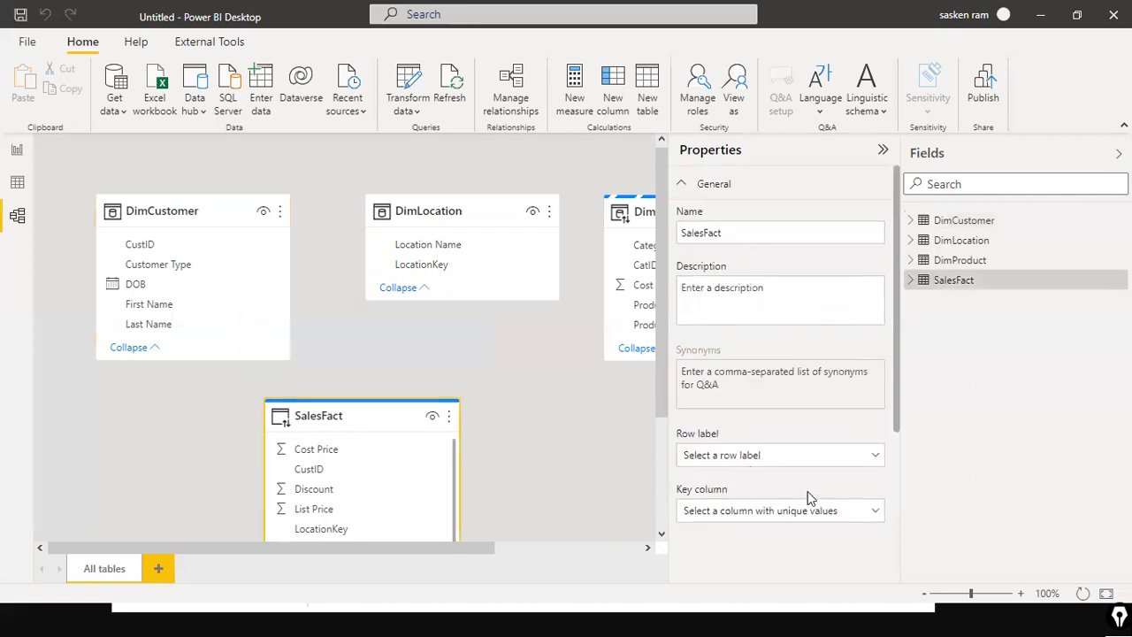
scroll(876, 473, down, 3)
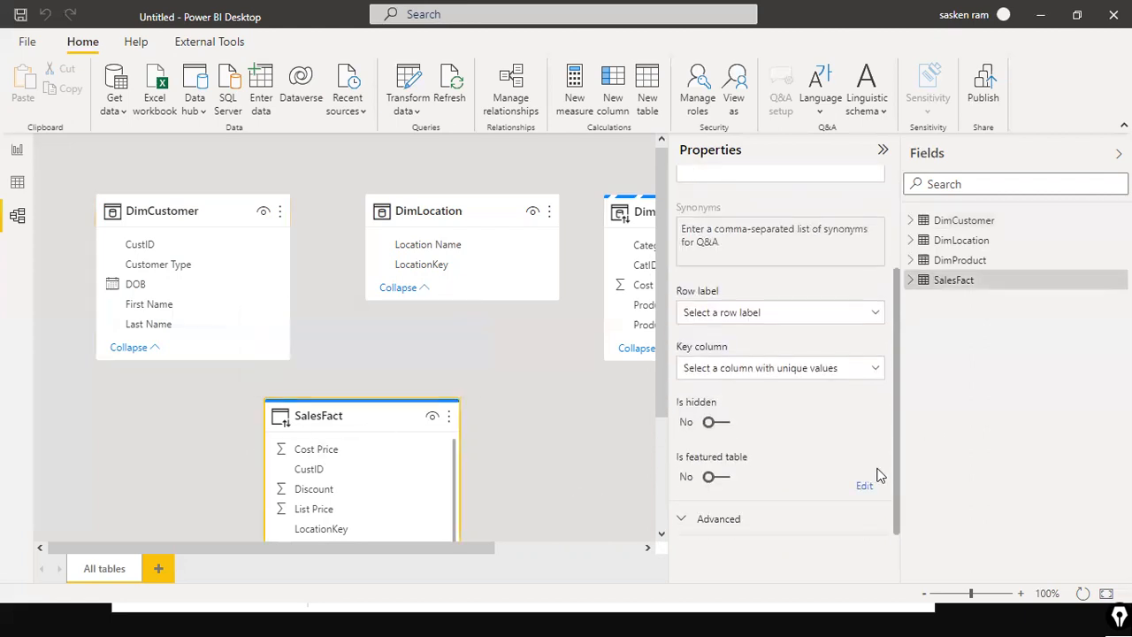
click(731, 519)
click(769, 516)
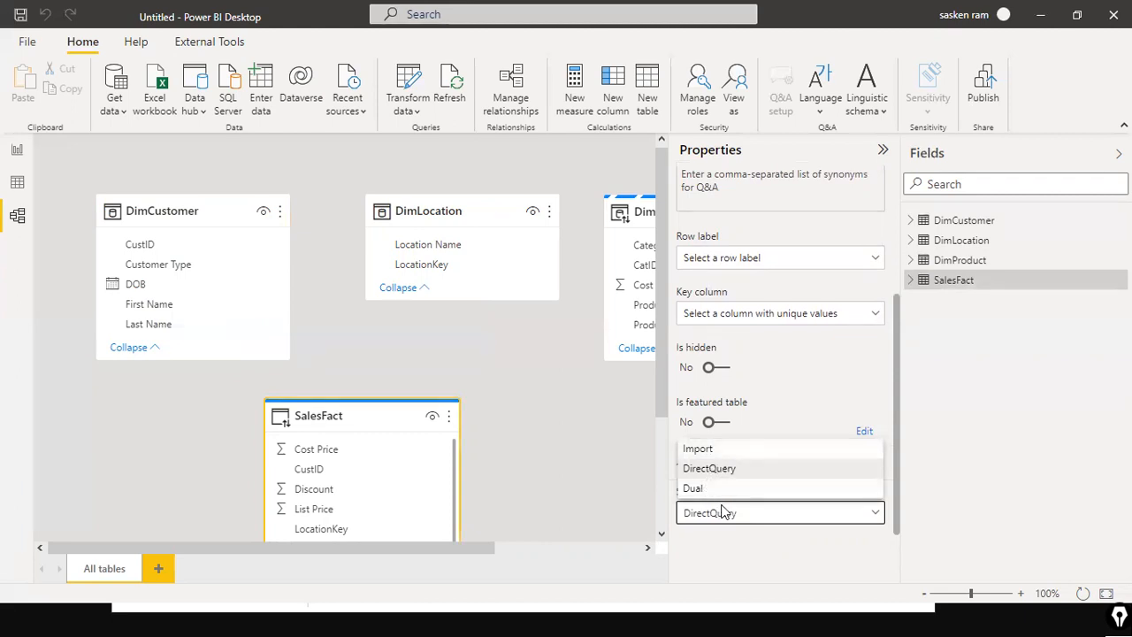
click(565, 478)
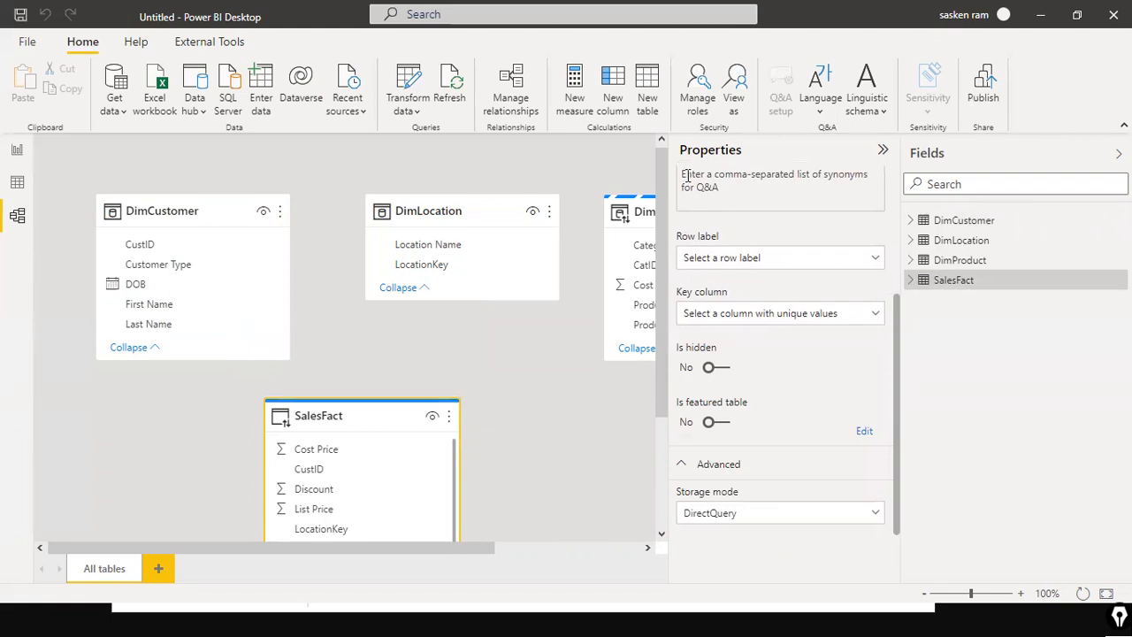
Step: Select the DimProduct table, check its storage mode in the advanced properties, and close the Properties pane
click(623, 206)
scroll(808, 348, down, 3)
click(718, 519)
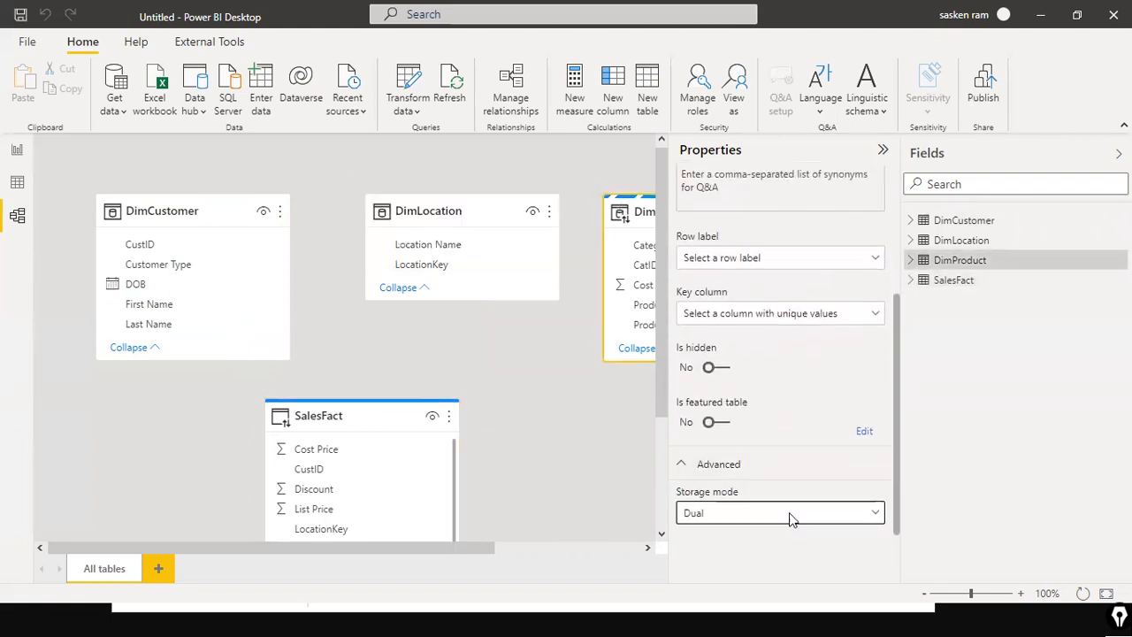
click(791, 518)
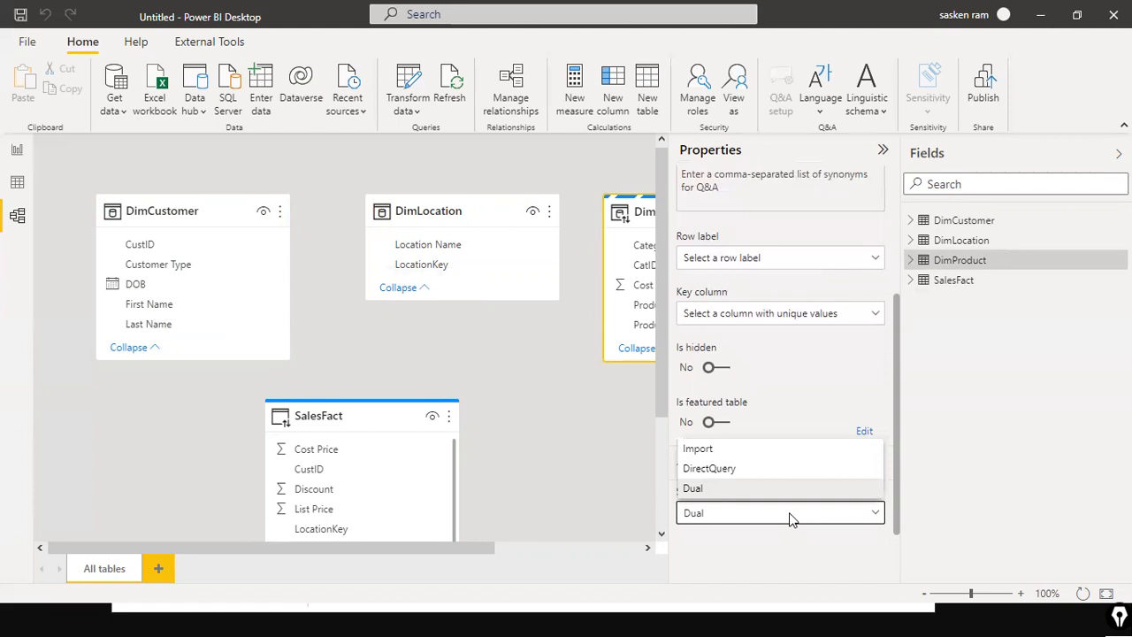
click(628, 443)
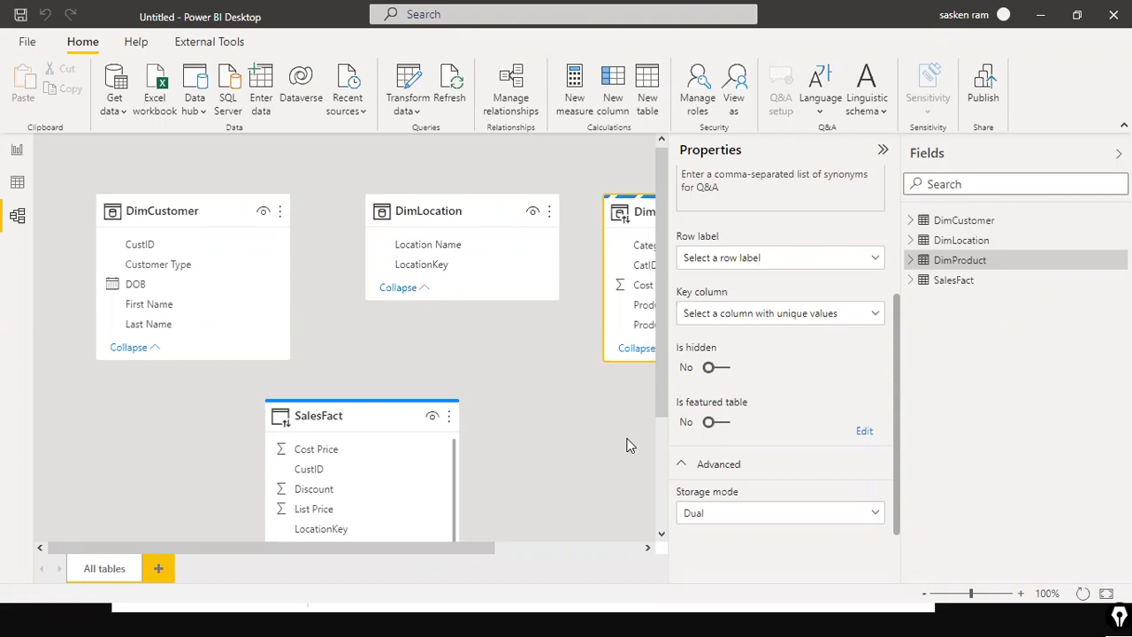
click(813, 521)
click(698, 489)
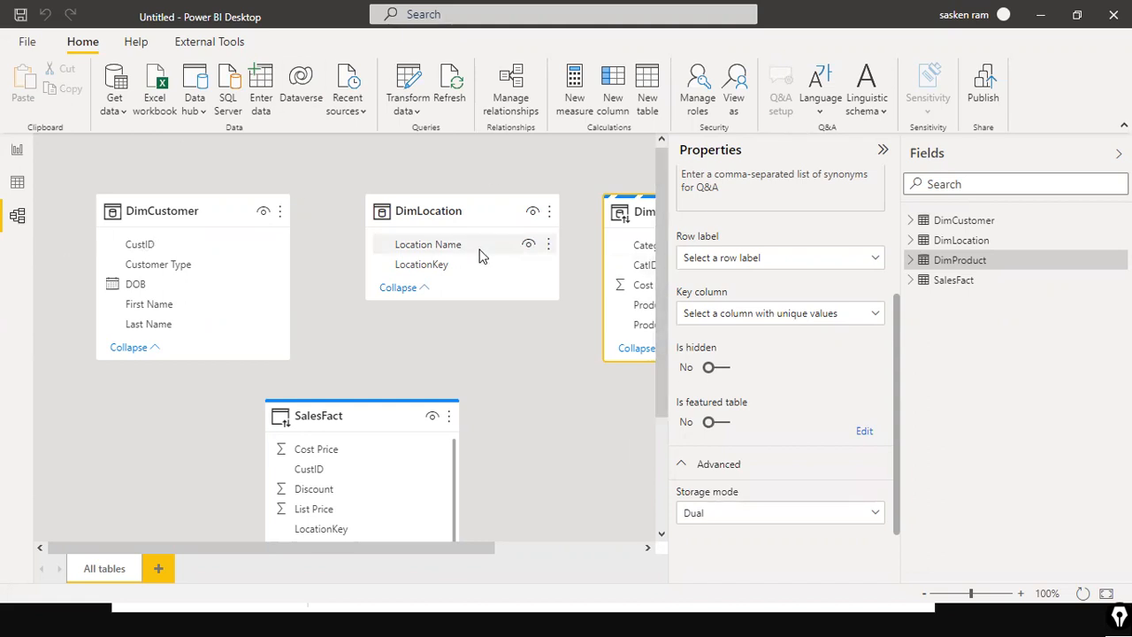
click(882, 152)
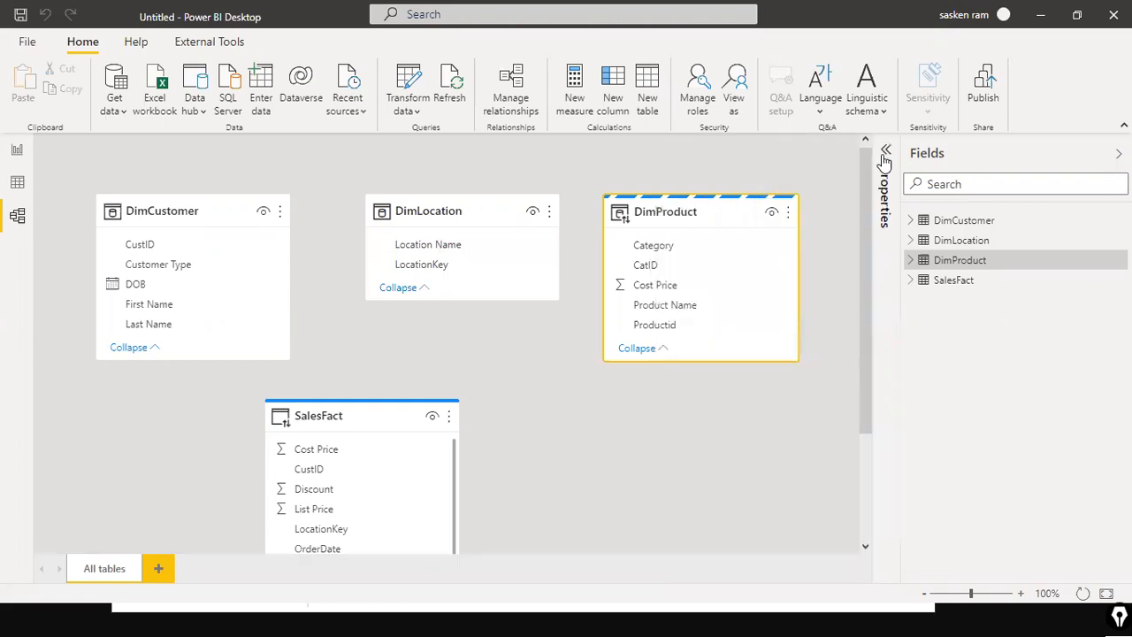
click(840, 188)
scroll(840, 188, down, 1)
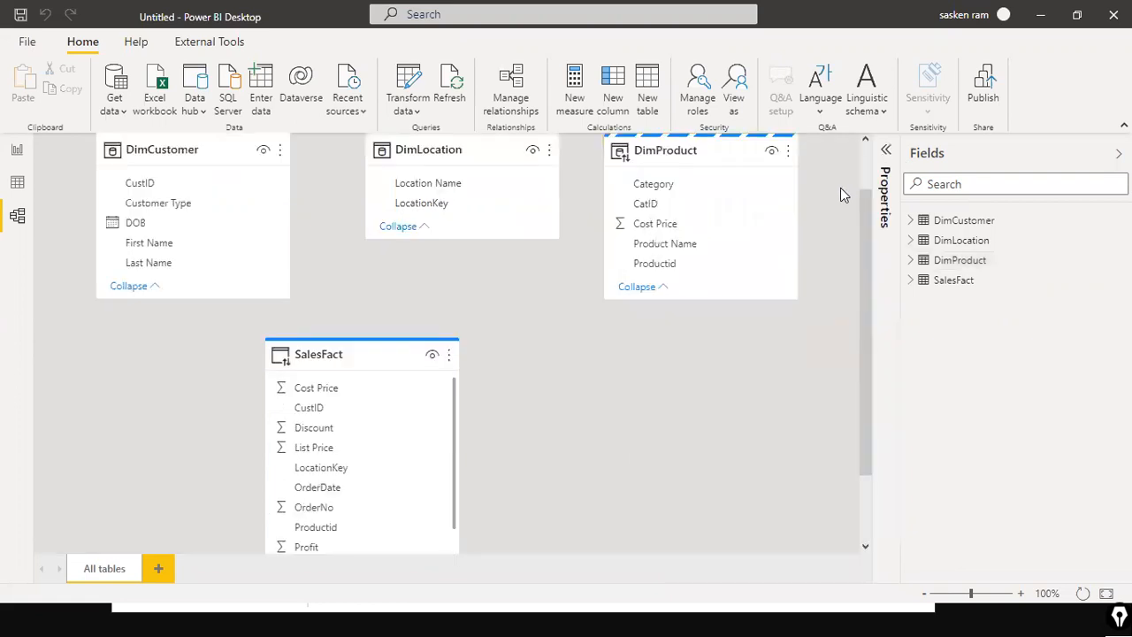
scroll(840, 187, up, 1)
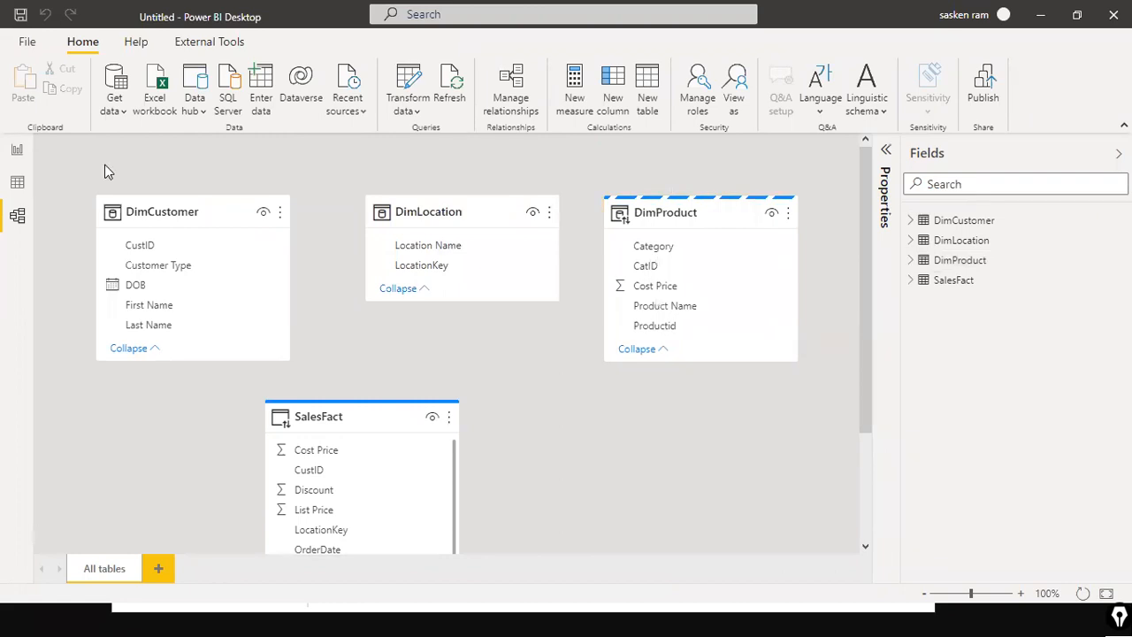
Step: From Report view, start a SQL Server connection to server DESKTOP-8KBBDN3, database Sales, in Import mode, and expand the advanced options
click(17, 150)
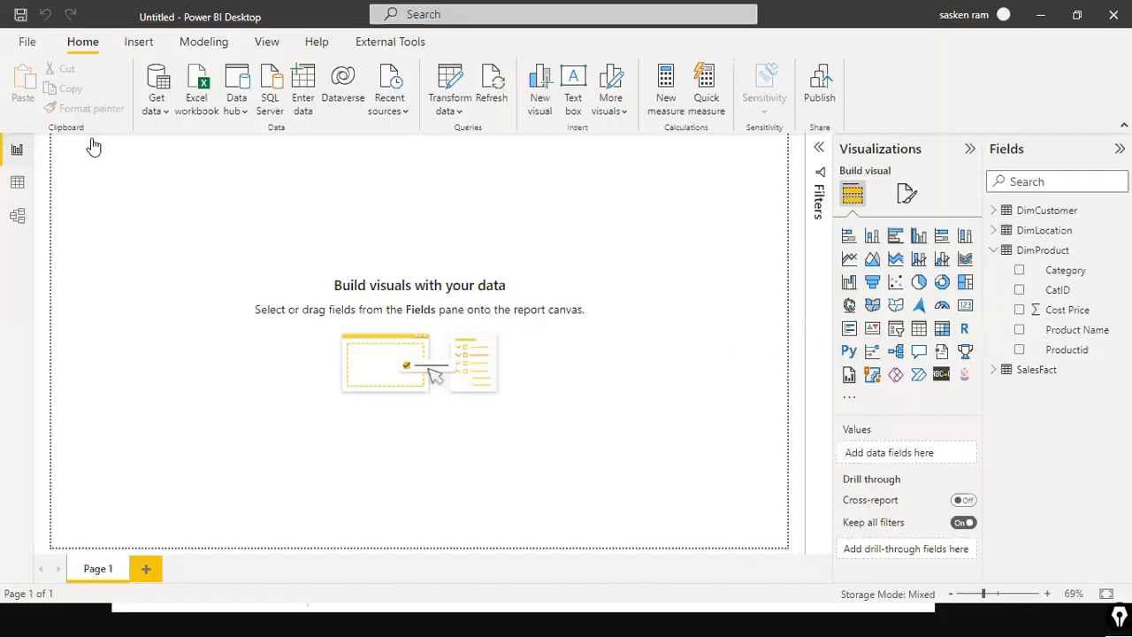
click(263, 106)
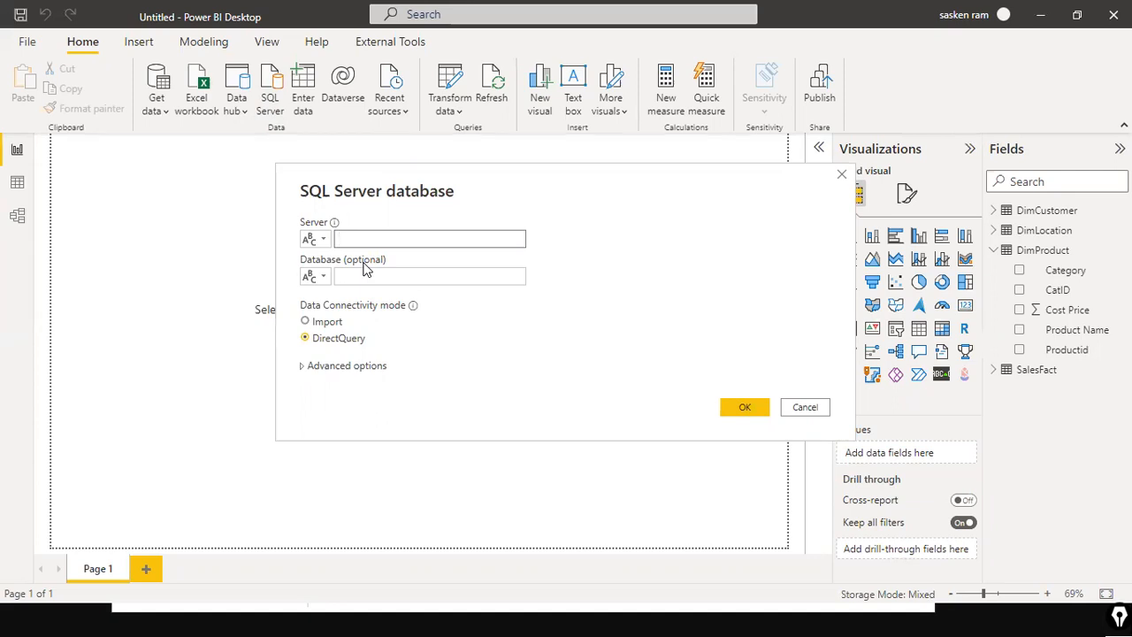
text(https://github.com/fantasy200k/Power-BI)
key(ctrl+a)
key(BackSpace)
text(DESKTOP-8KBBDN3)
key(Tab)
text(Sales)
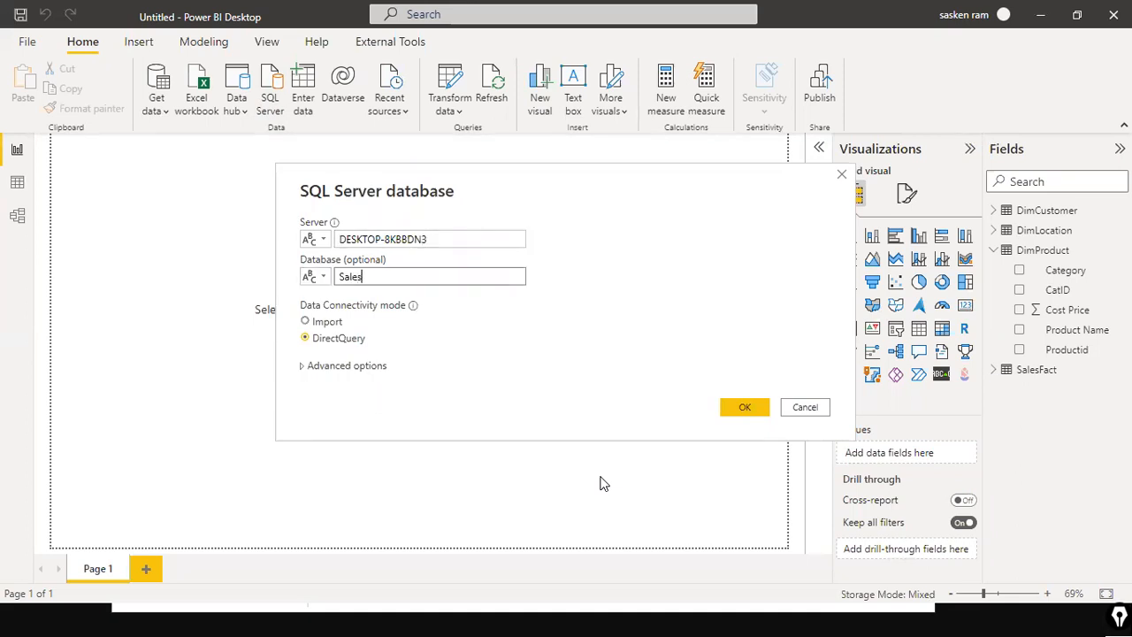
click(311, 323)
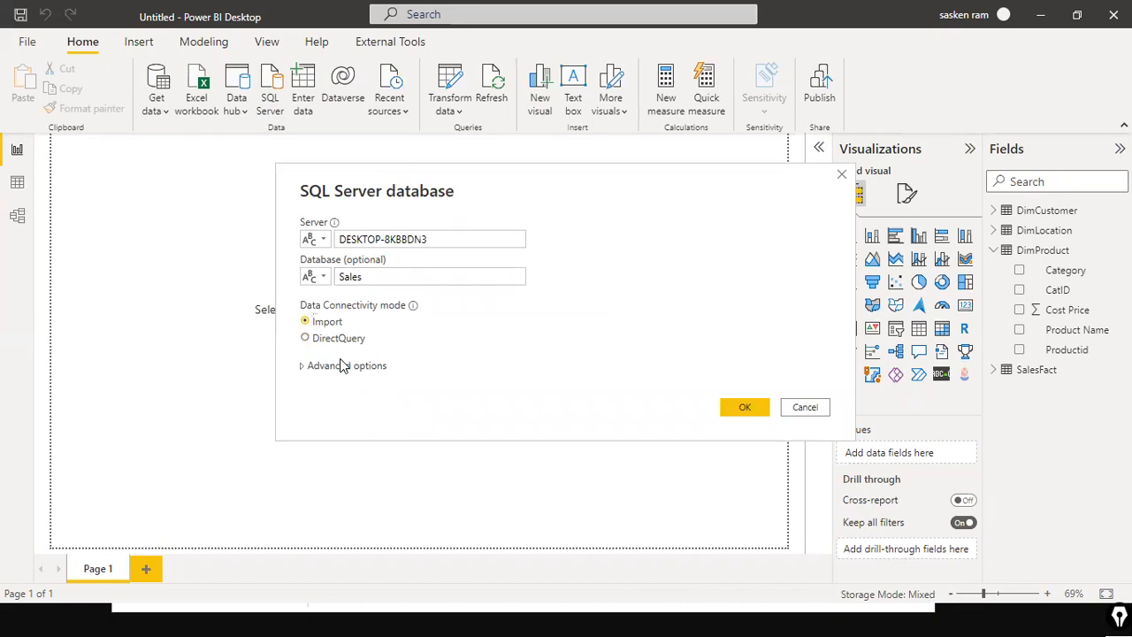
click(343, 365)
click(435, 357)
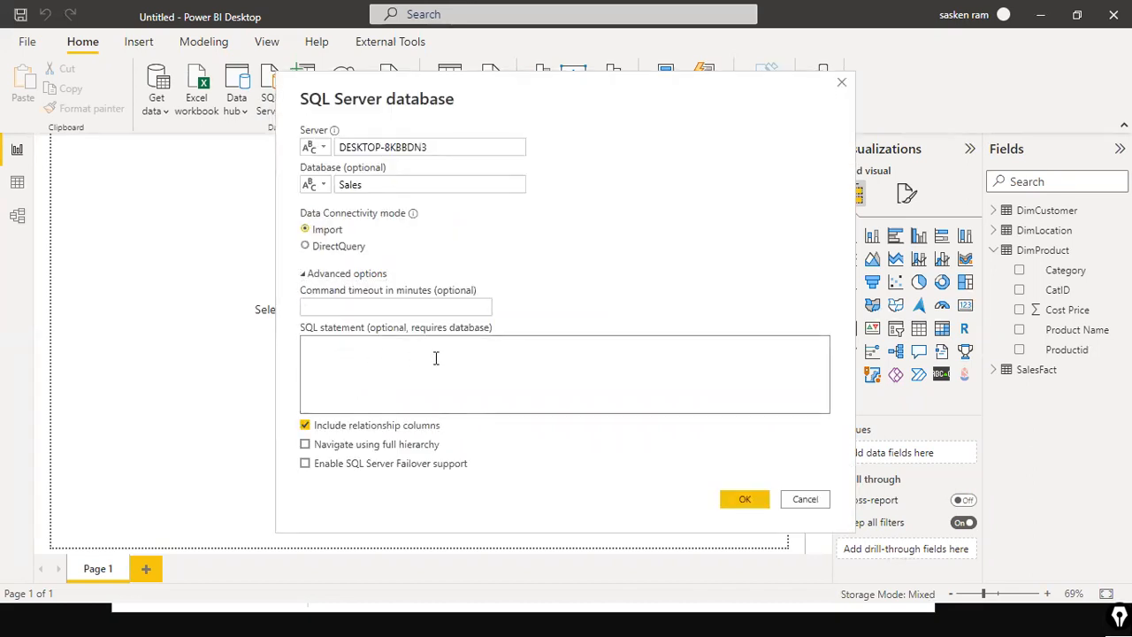
Step: Switch to SQL Server Management Studio and expand the server's Databases folder
key(alt+Tab)
key(alt+Tab)
key(alt+Tab)
key(alt+Tab)
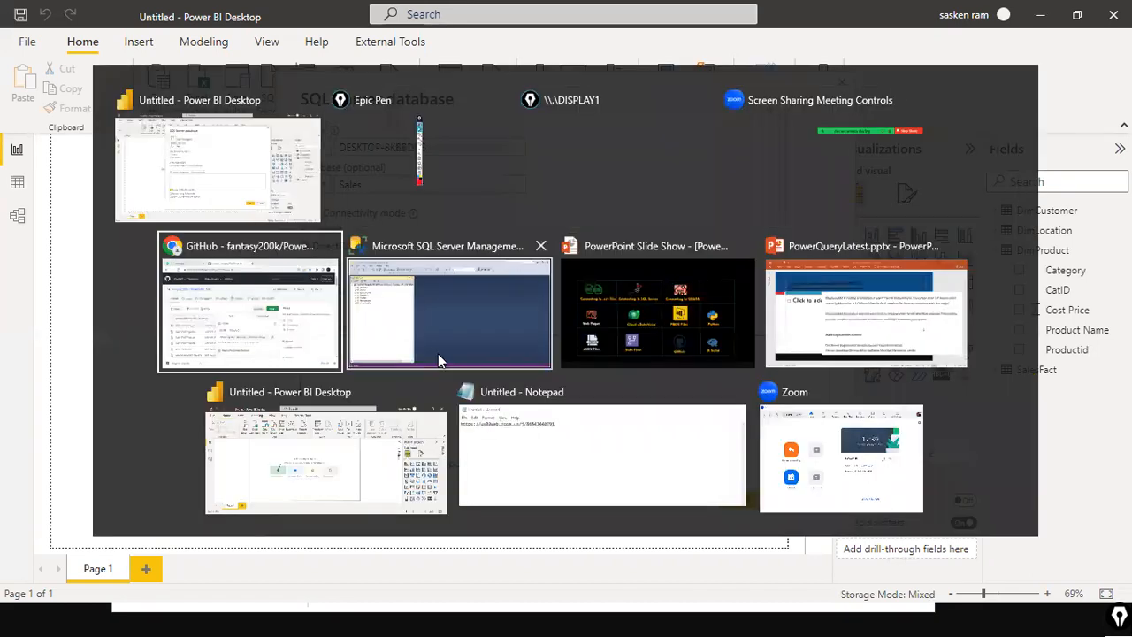
key(alt+Tab)
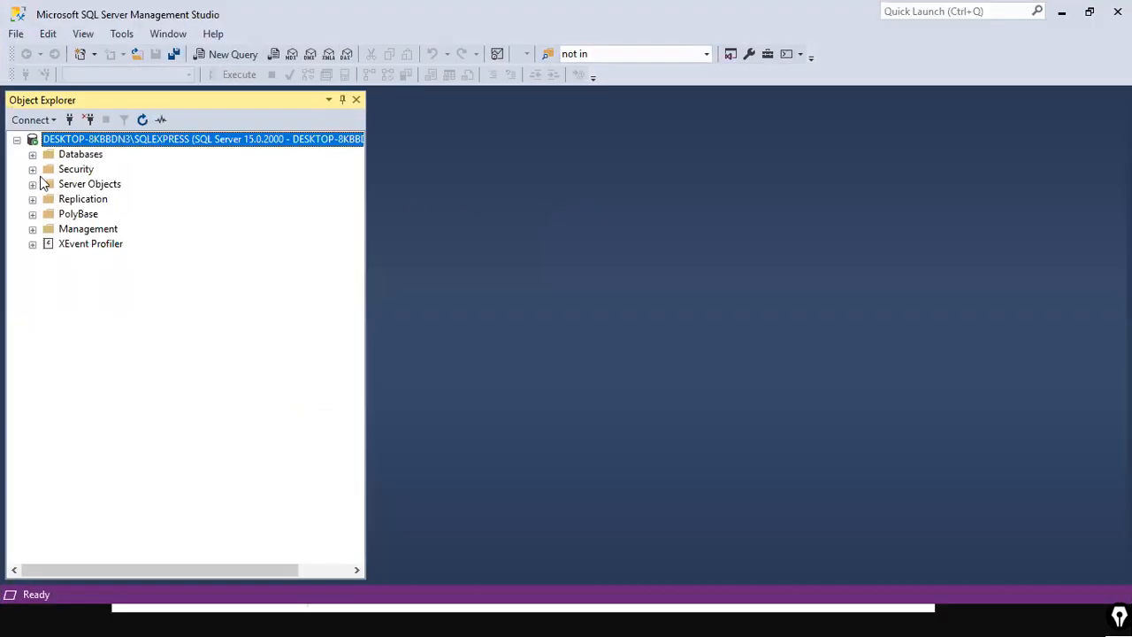
click(32, 155)
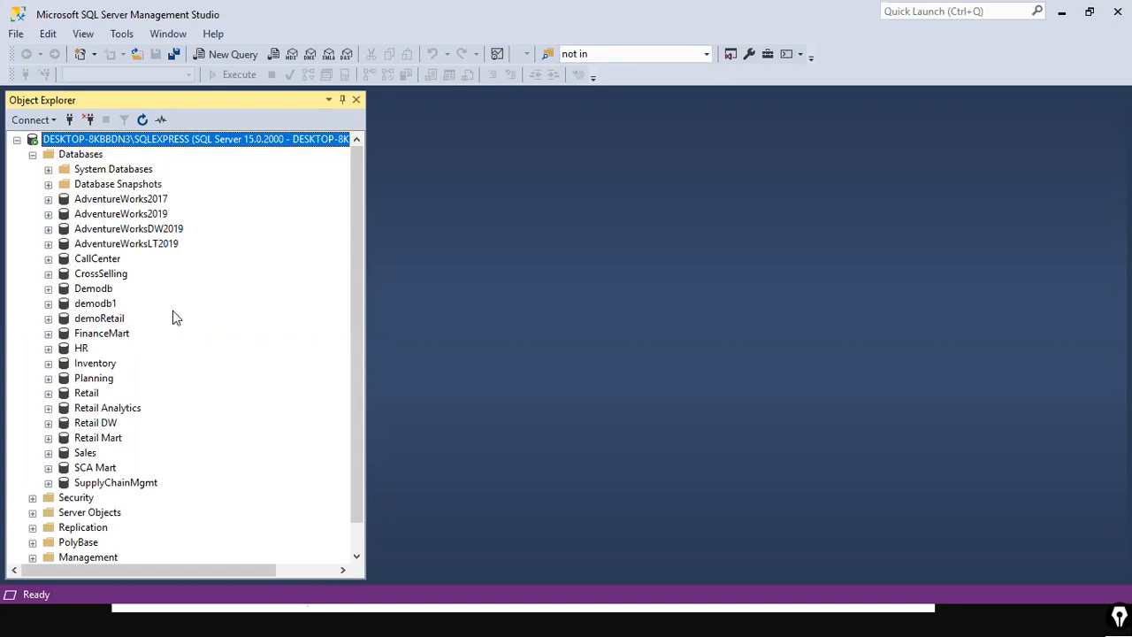
Step: Open the SQL file Stored Procedure SQLQuery.sql from the D:\dat1 folder
click(16, 33)
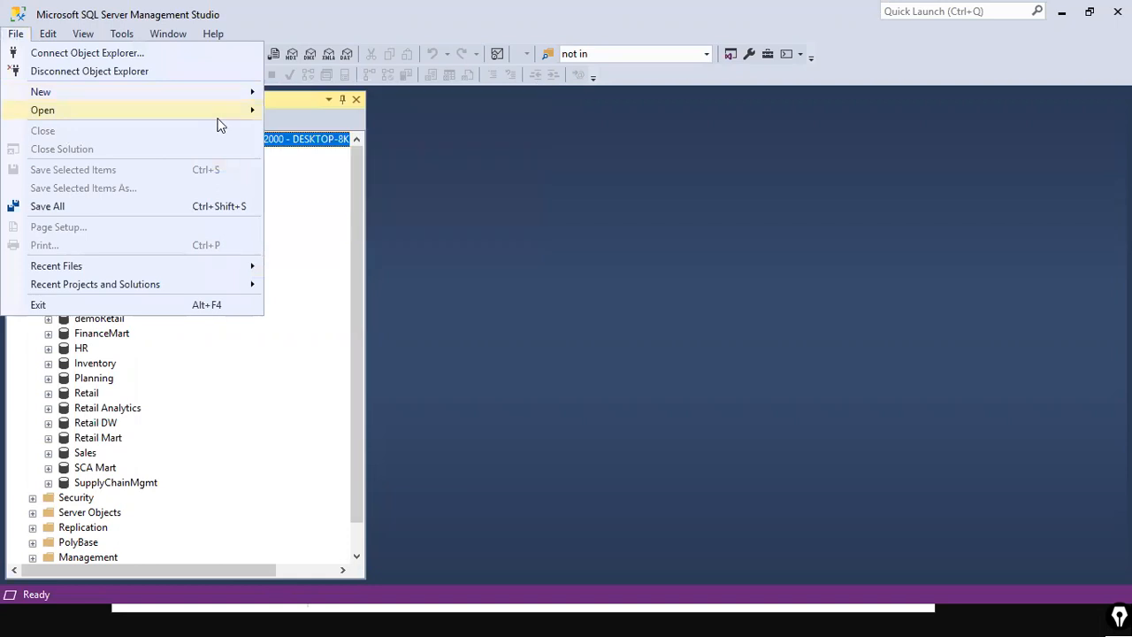
mouse_move(251, 118)
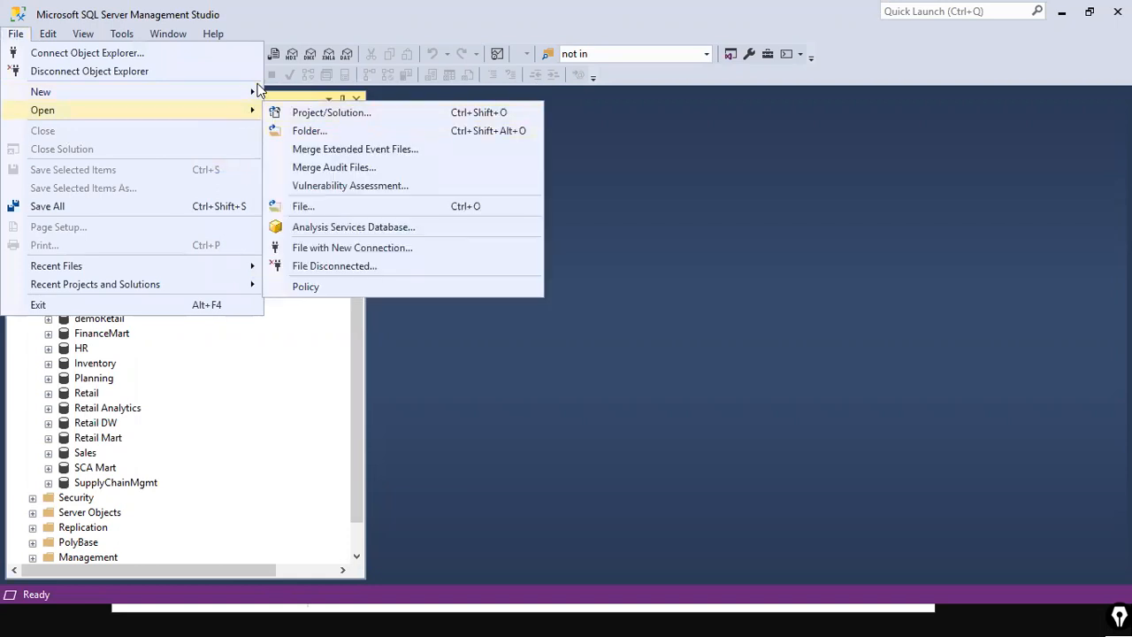
mouse_move(256, 93)
click(347, 205)
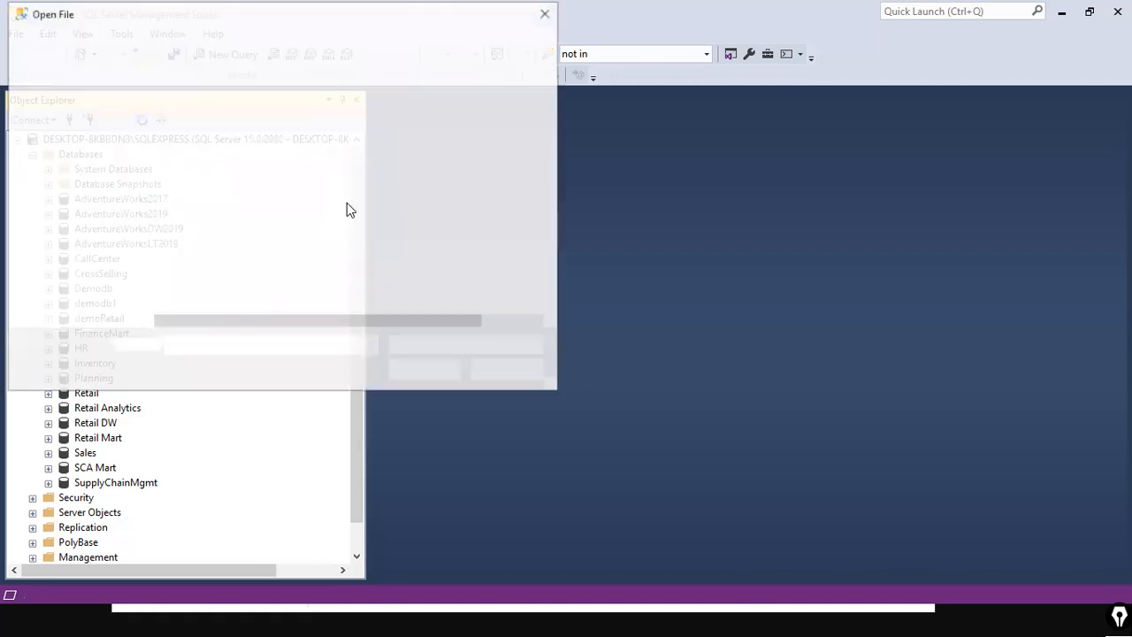
click(346, 203)
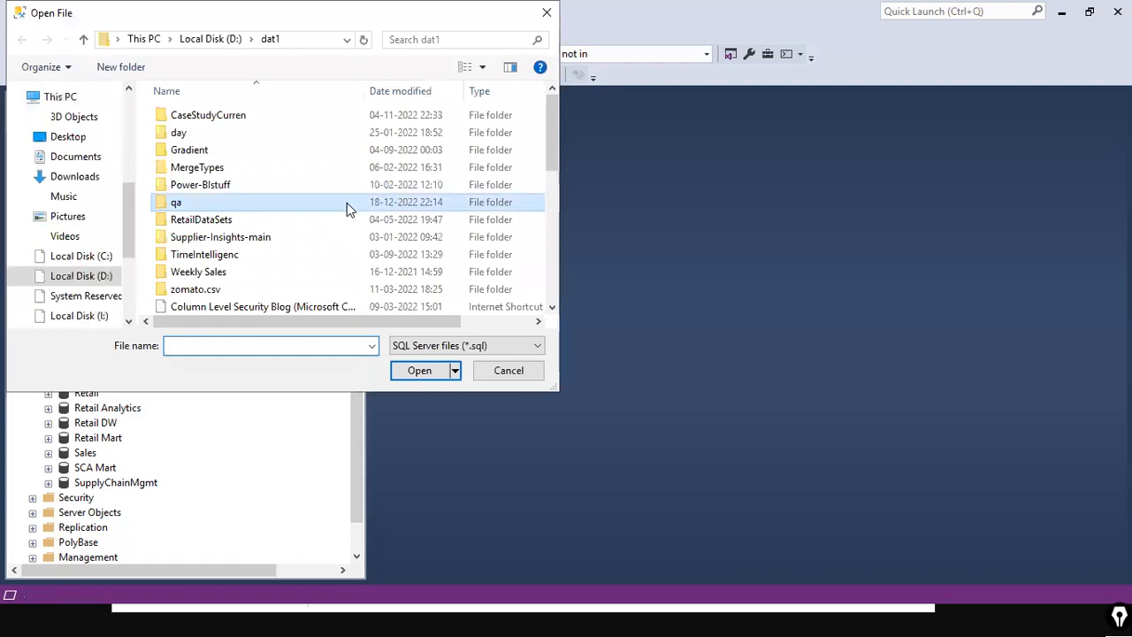
text(st)
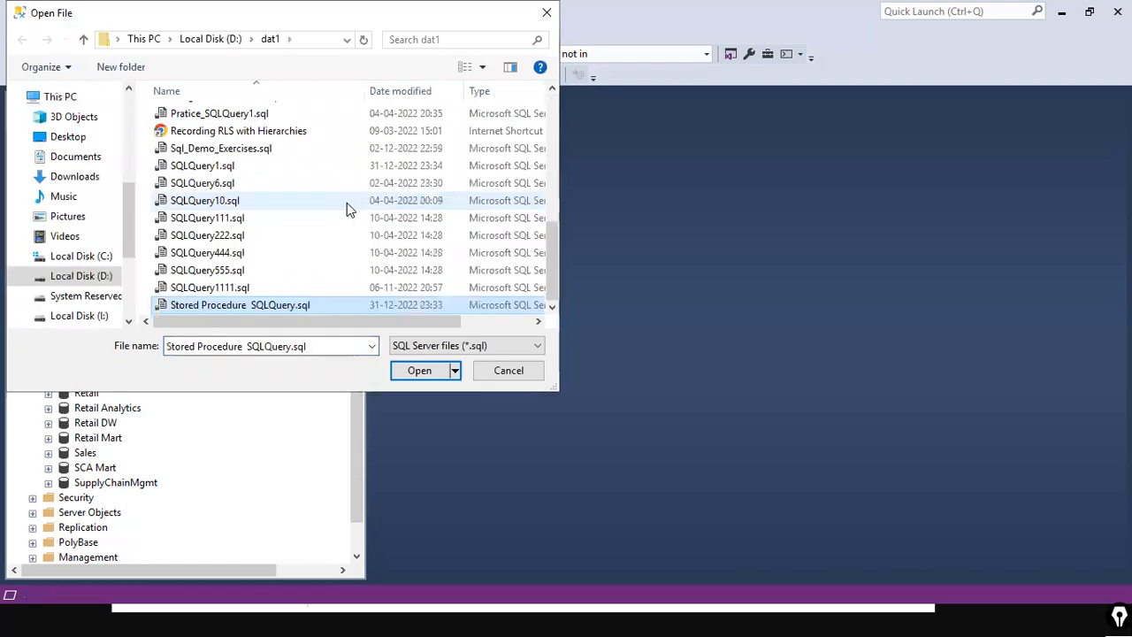
click(417, 370)
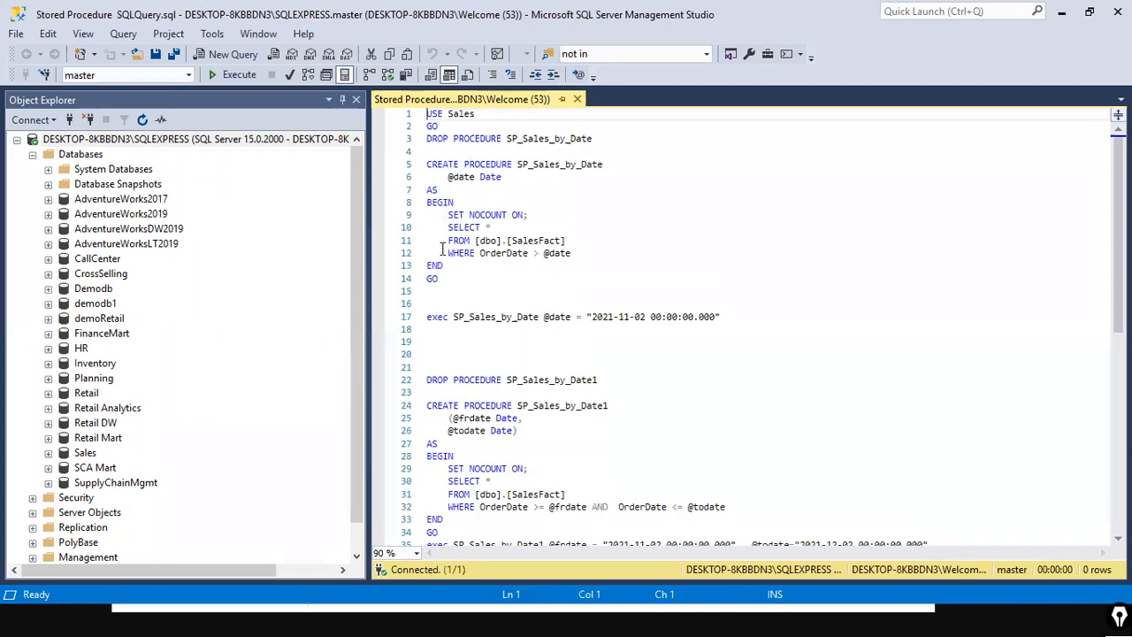
Step: Highlight and review the CREATE PROCEDURE SP_Sales_by_Date block through its closing GO
drag(438, 279, 395, 105)
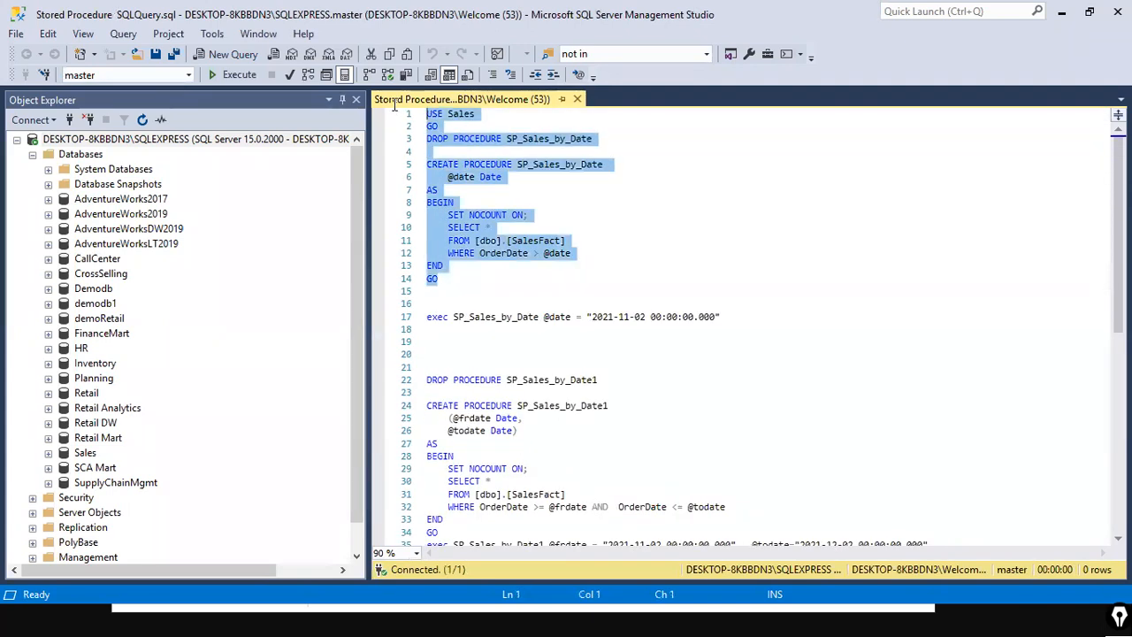
click(565, 139)
drag(421, 164, 426, 280)
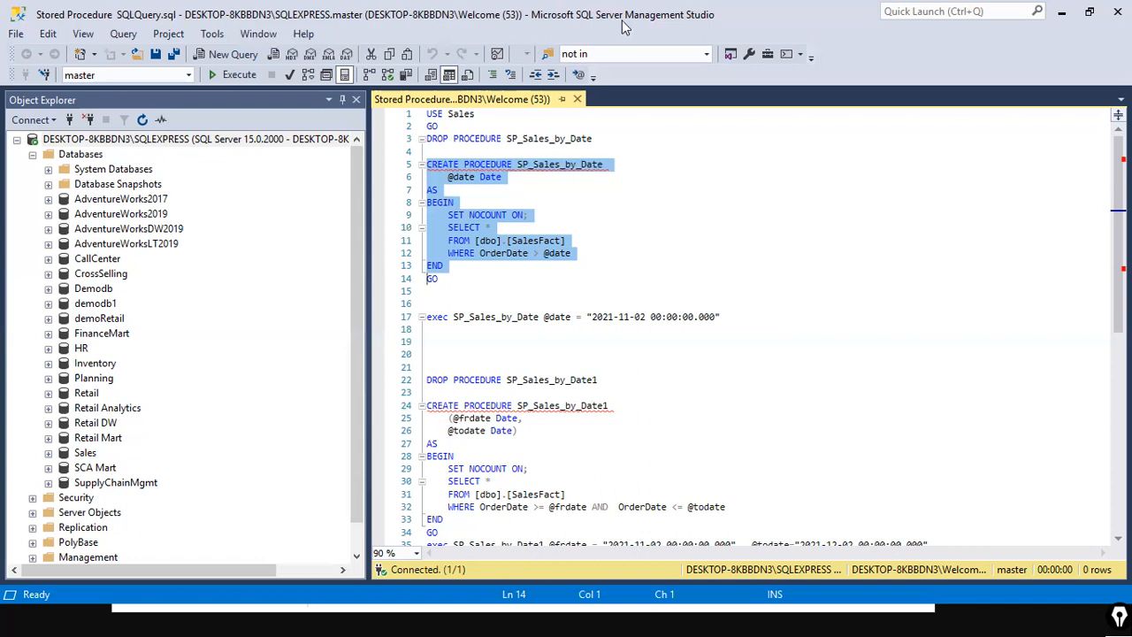
click(691, 182)
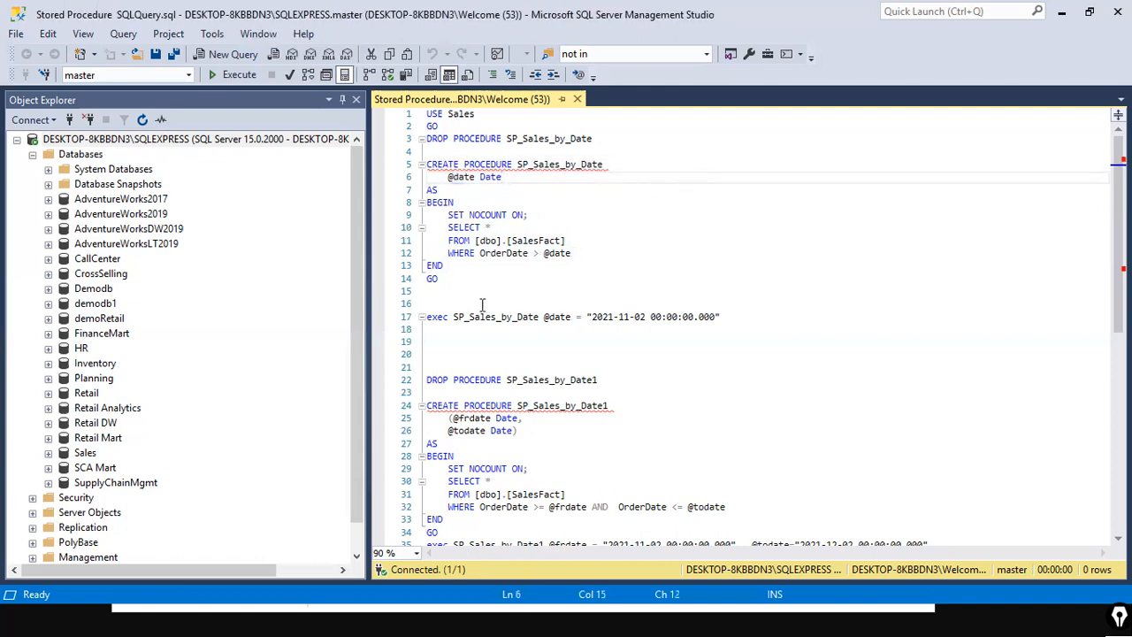
drag(473, 282, 419, 163)
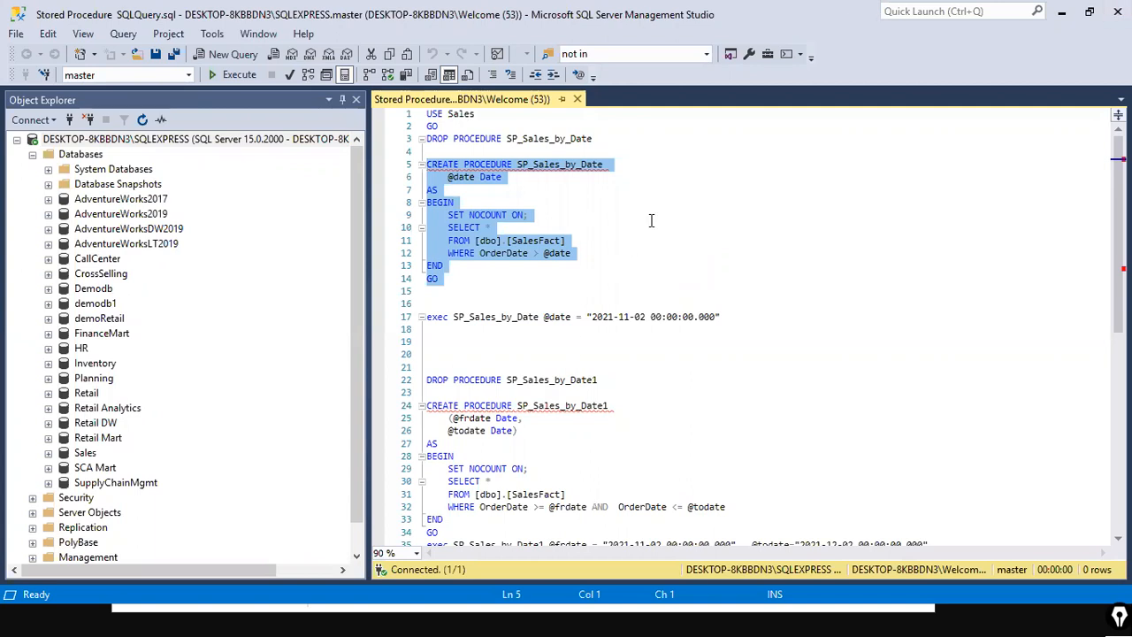
click(601, 253)
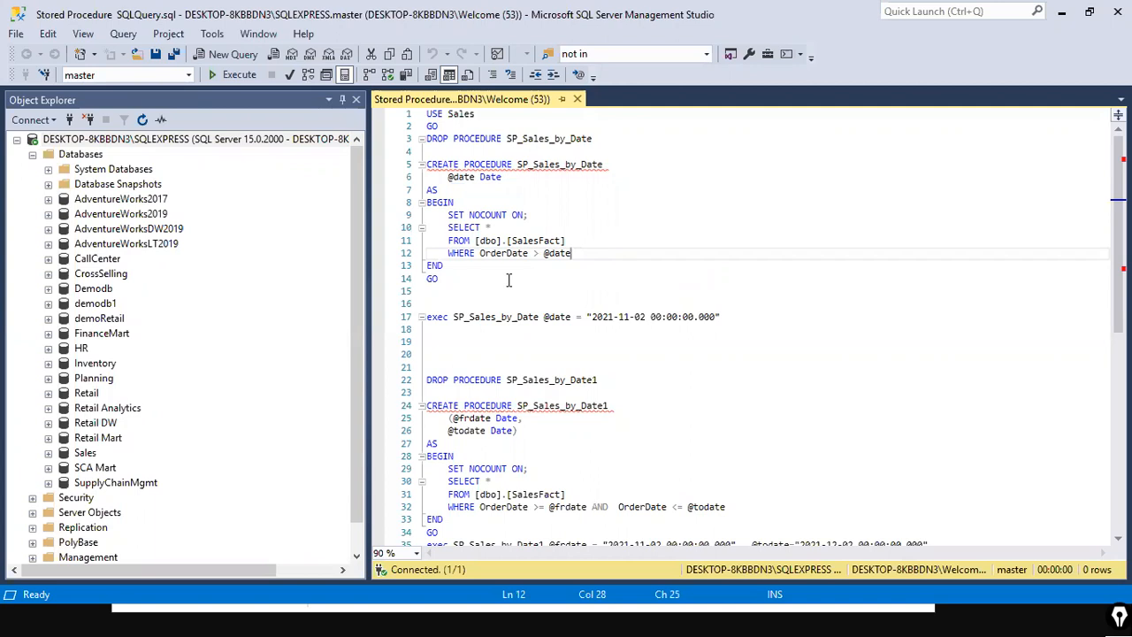
click(469, 166)
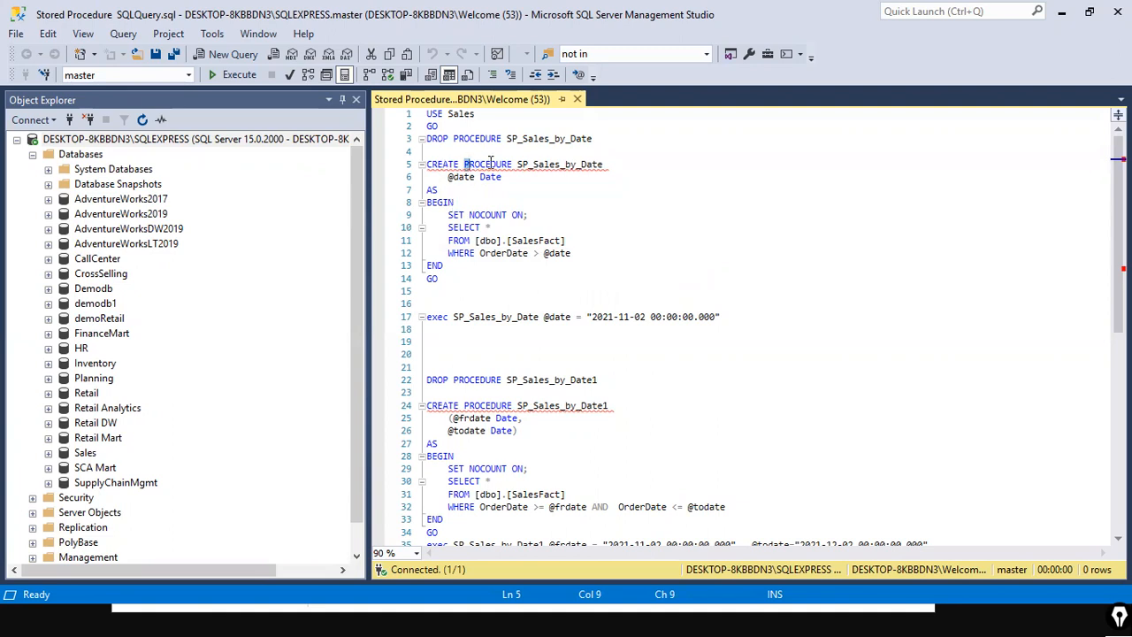
click(528, 165)
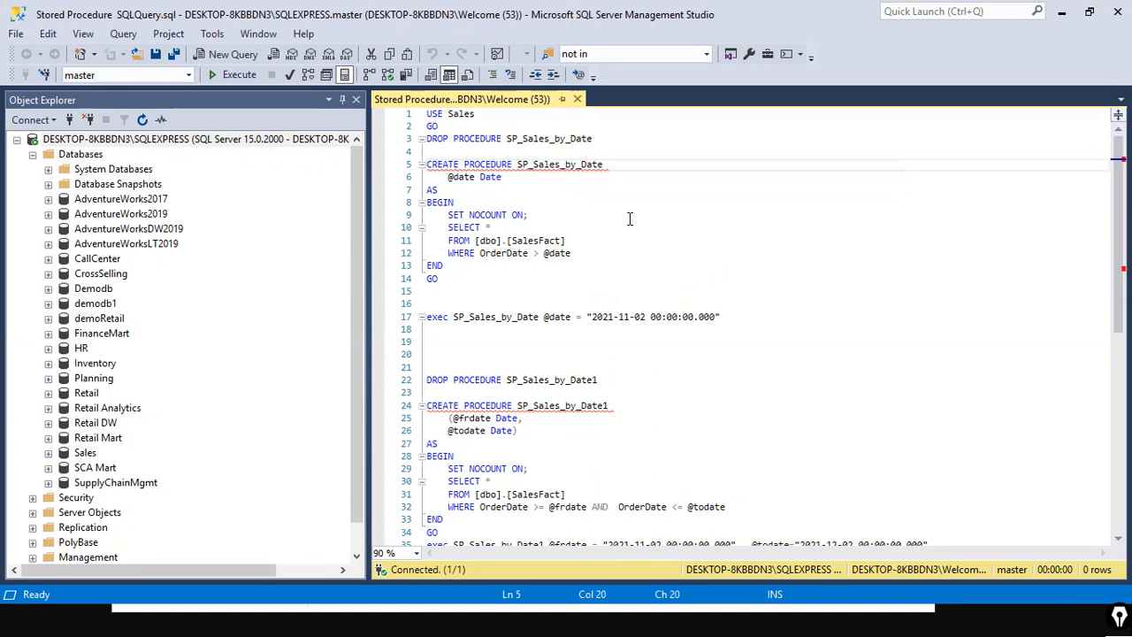
drag(516, 165, 610, 165)
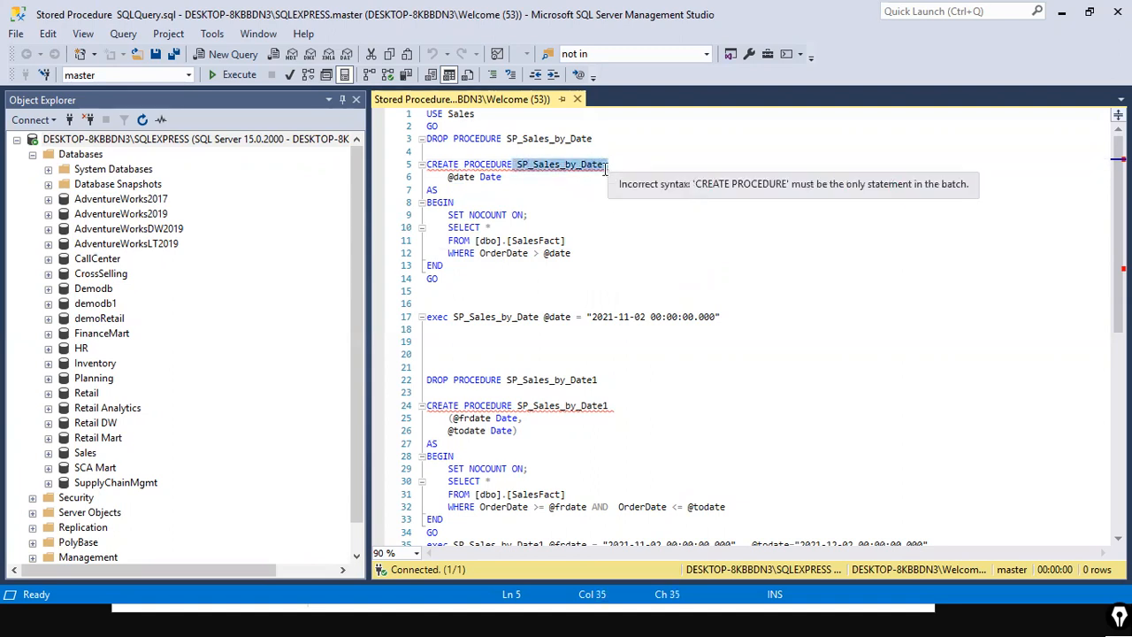
click(636, 164)
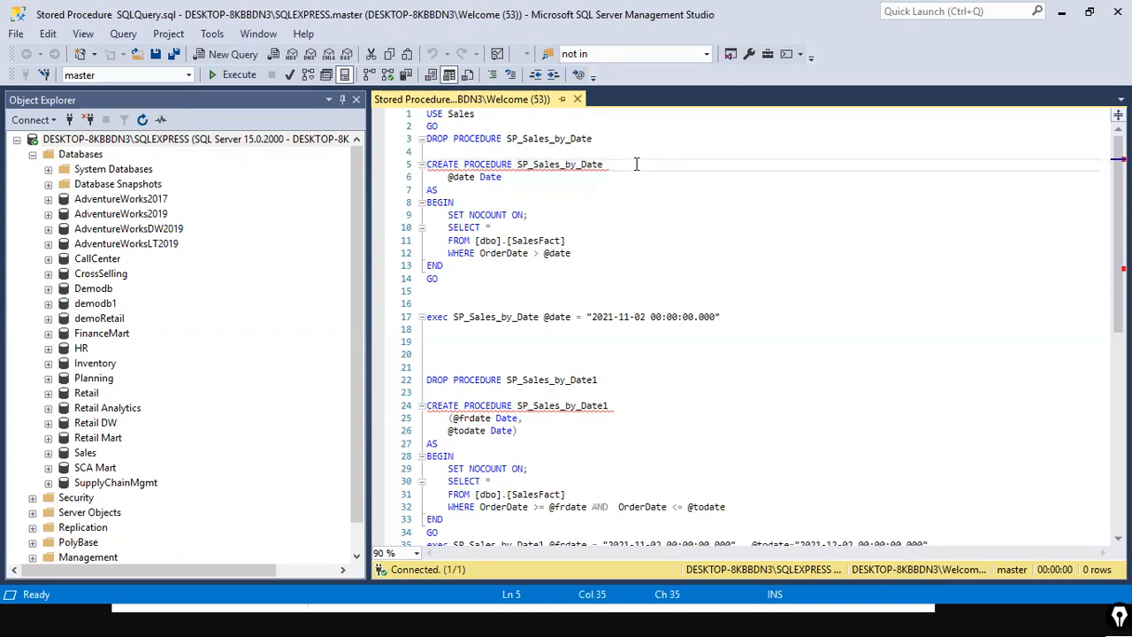
click(540, 165)
click(611, 164)
click(524, 166)
drag(523, 166, 611, 165)
click(579, 177)
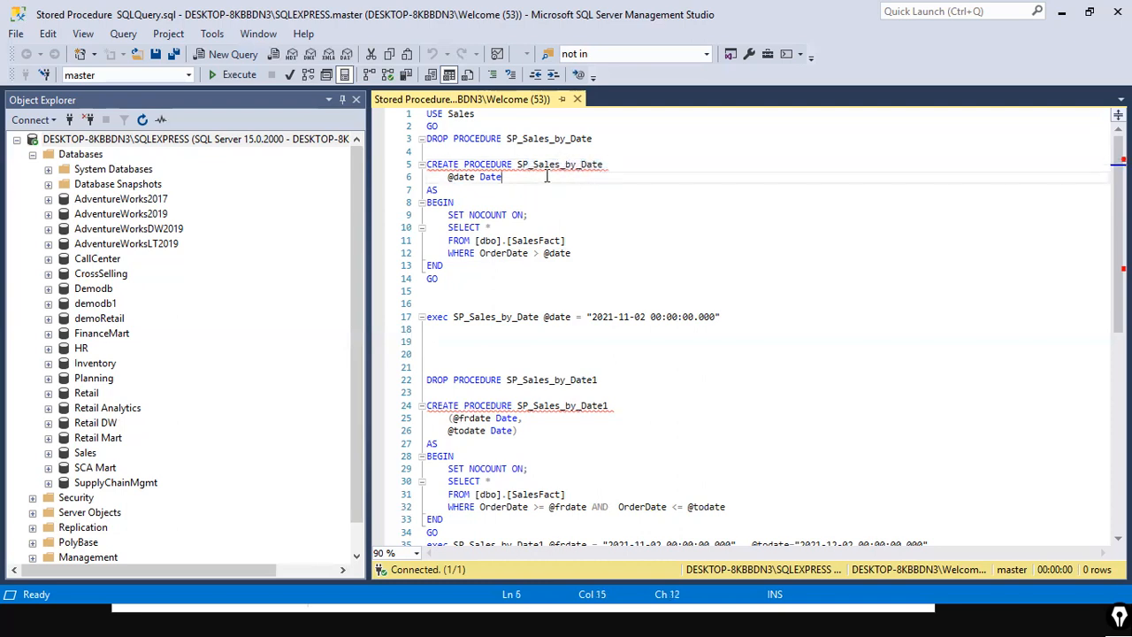
drag(522, 165, 636, 166)
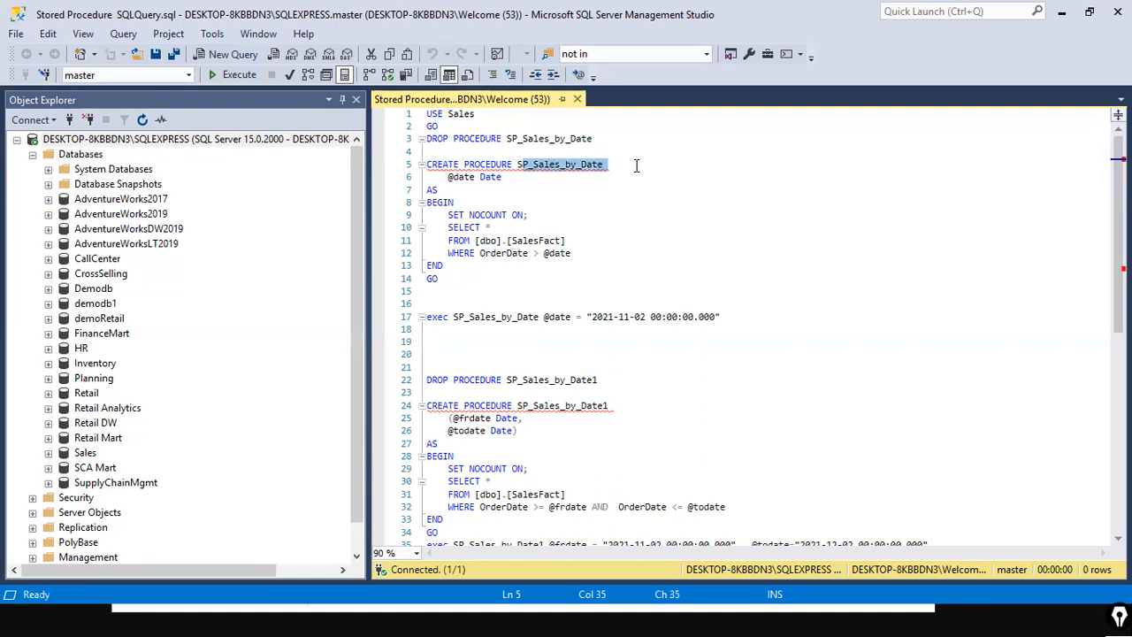
click(636, 165)
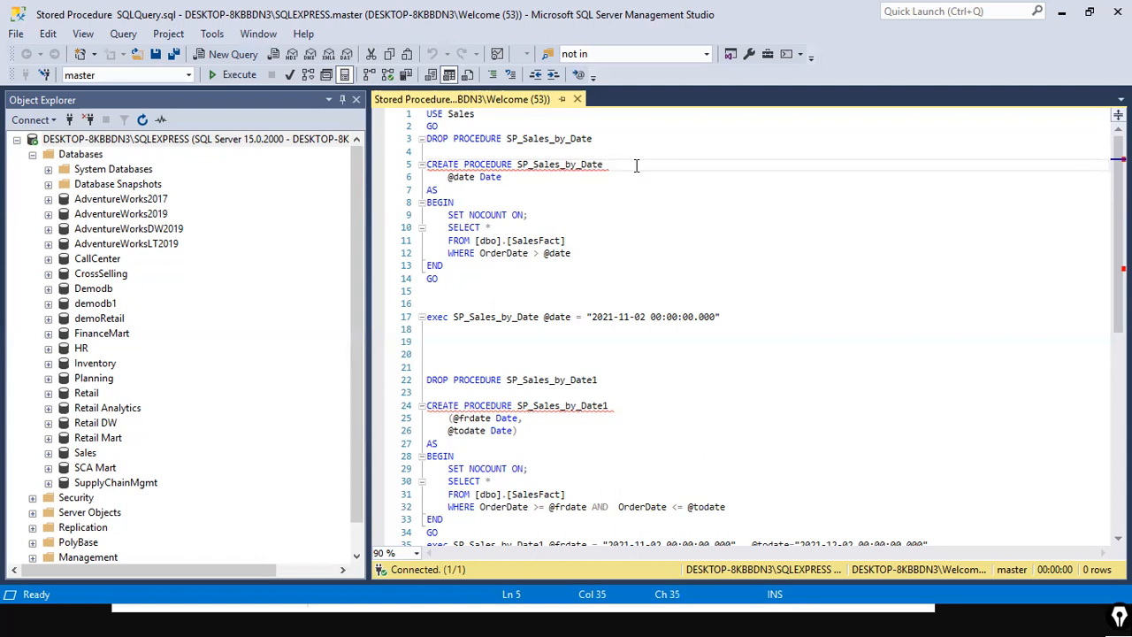
click(529, 164)
click(637, 169)
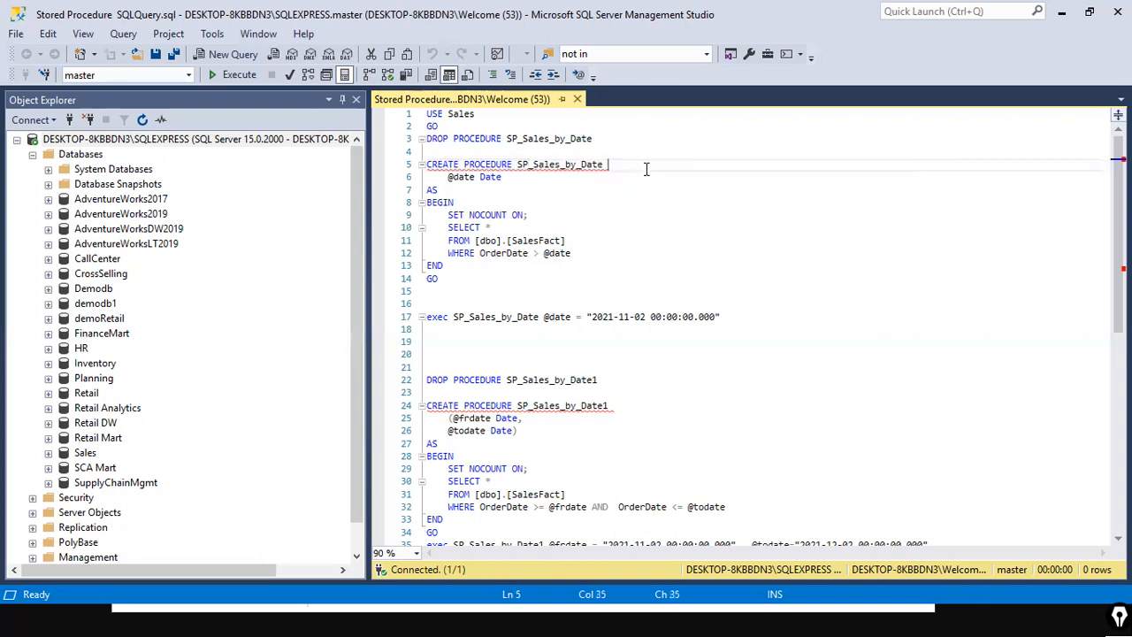
drag(610, 167, 426, 165)
drag(578, 184, 447, 178)
click(486, 181)
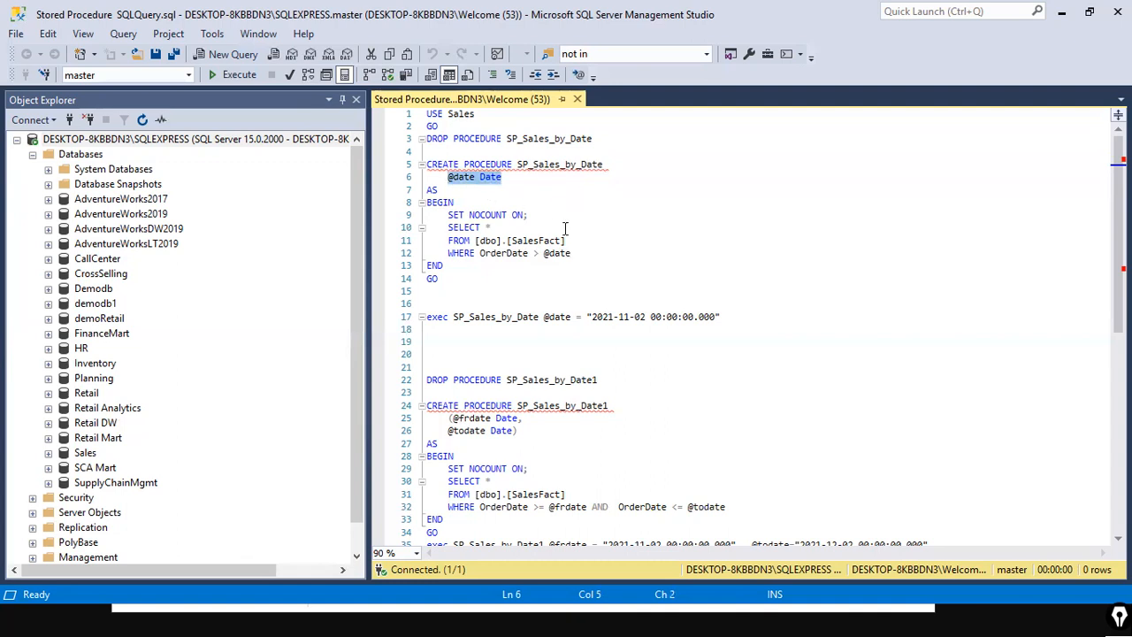
click(473, 190)
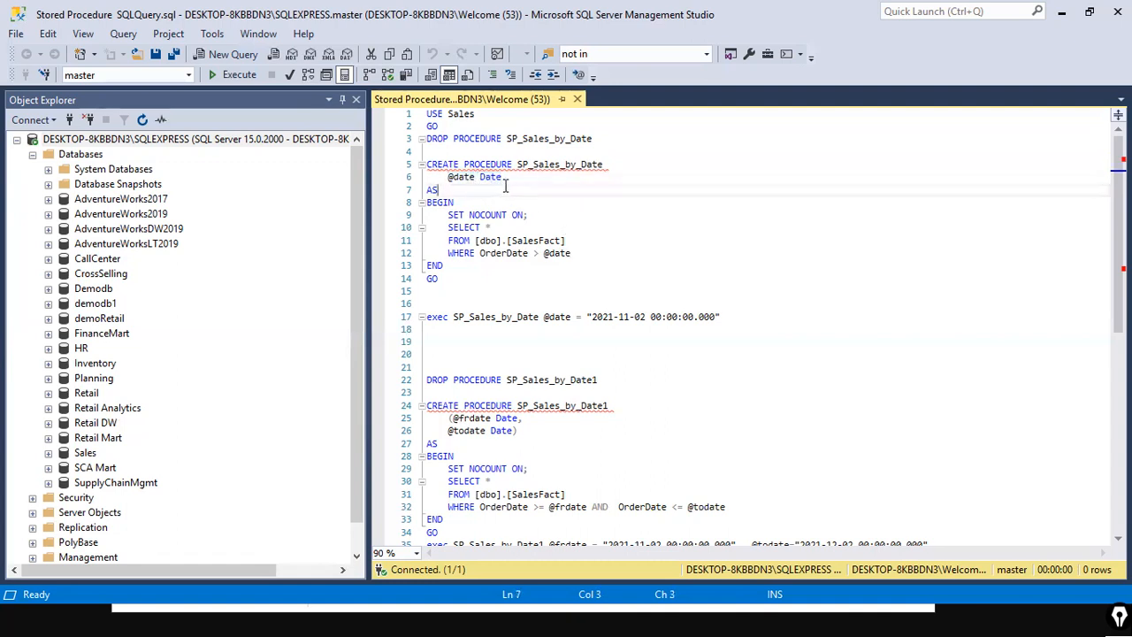
drag(454, 191, 424, 196)
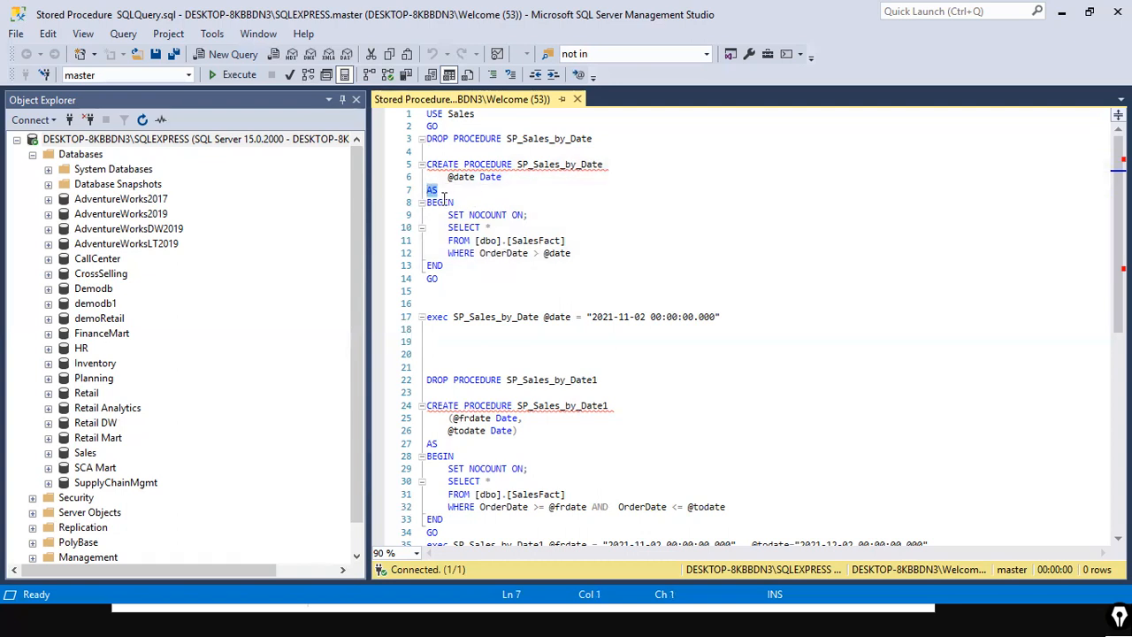
click(442, 191)
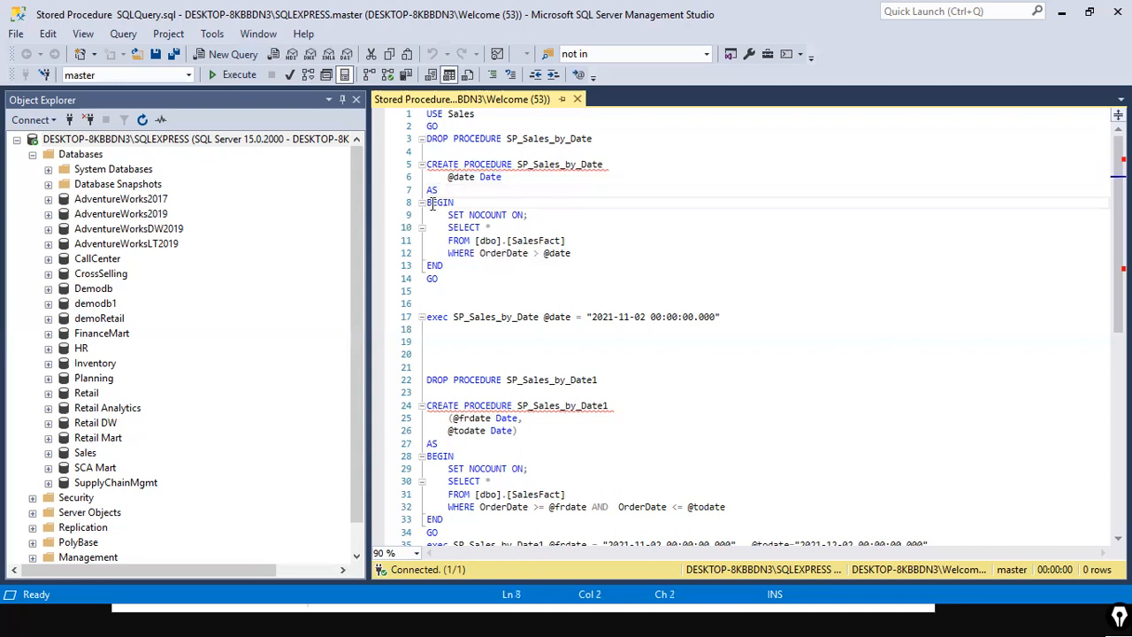
drag(430, 215, 576, 254)
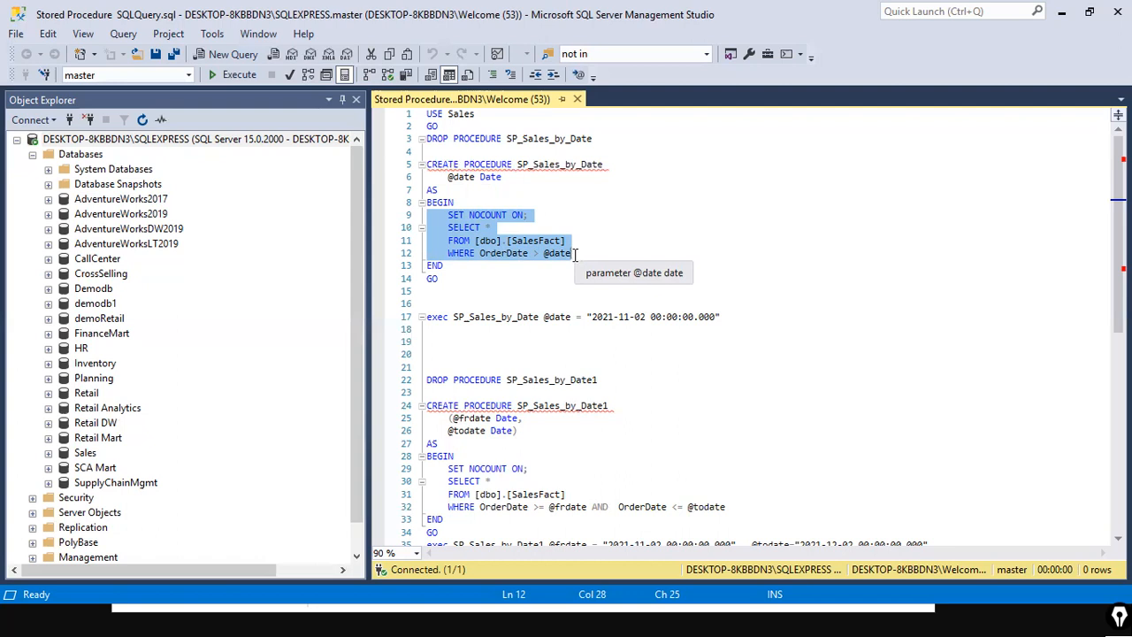
click(627, 217)
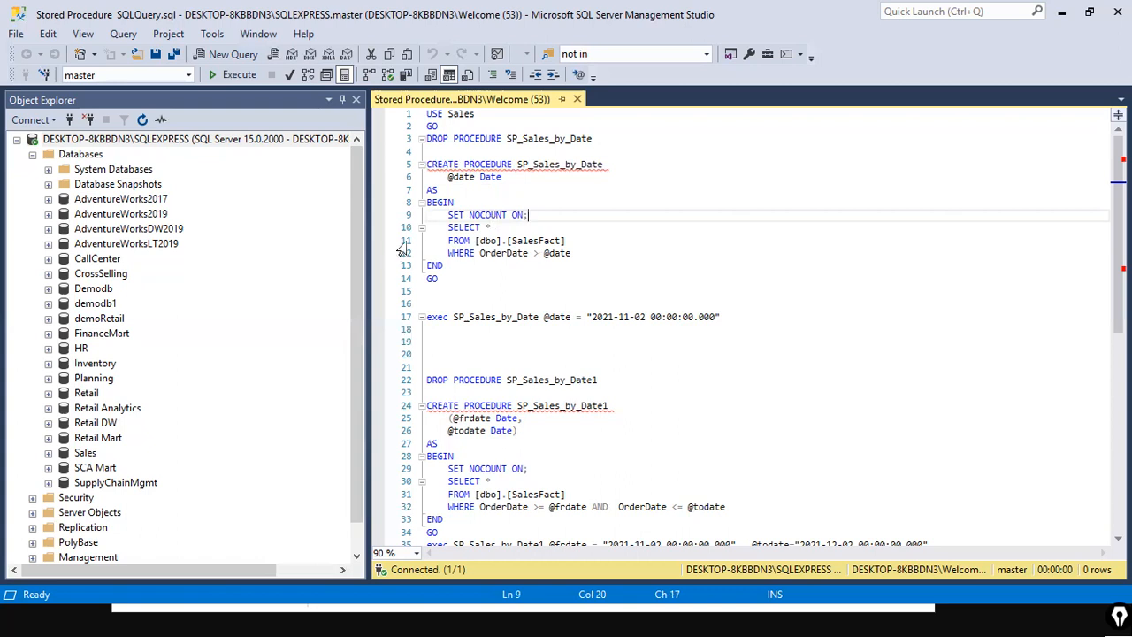
drag(448, 215, 596, 251)
click(595, 251)
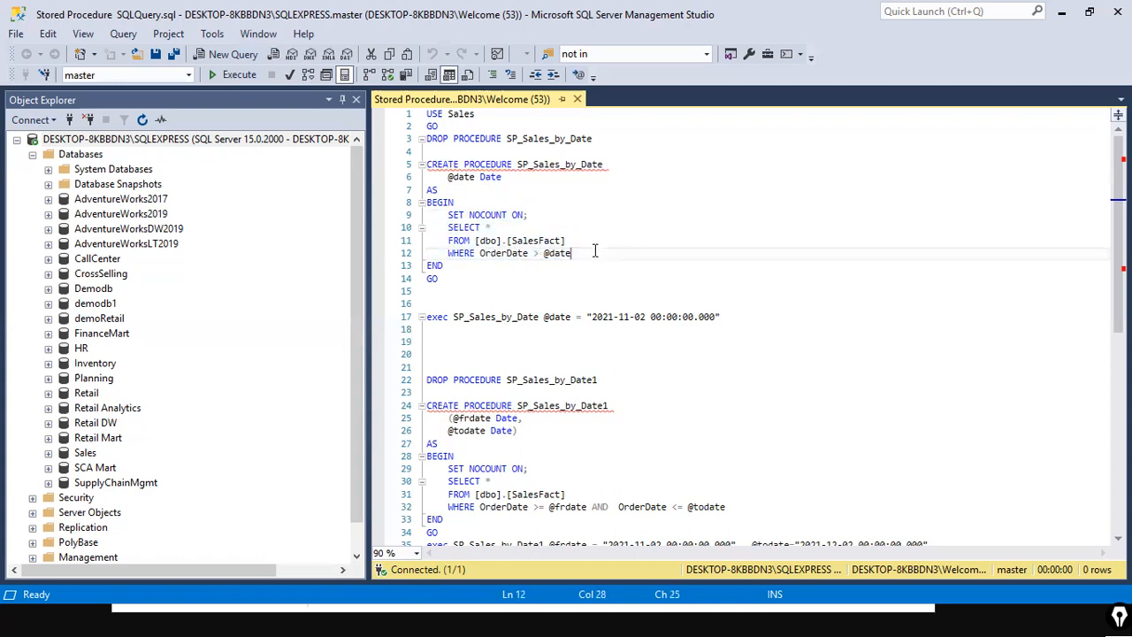
click(570, 253)
drag(528, 253, 436, 221)
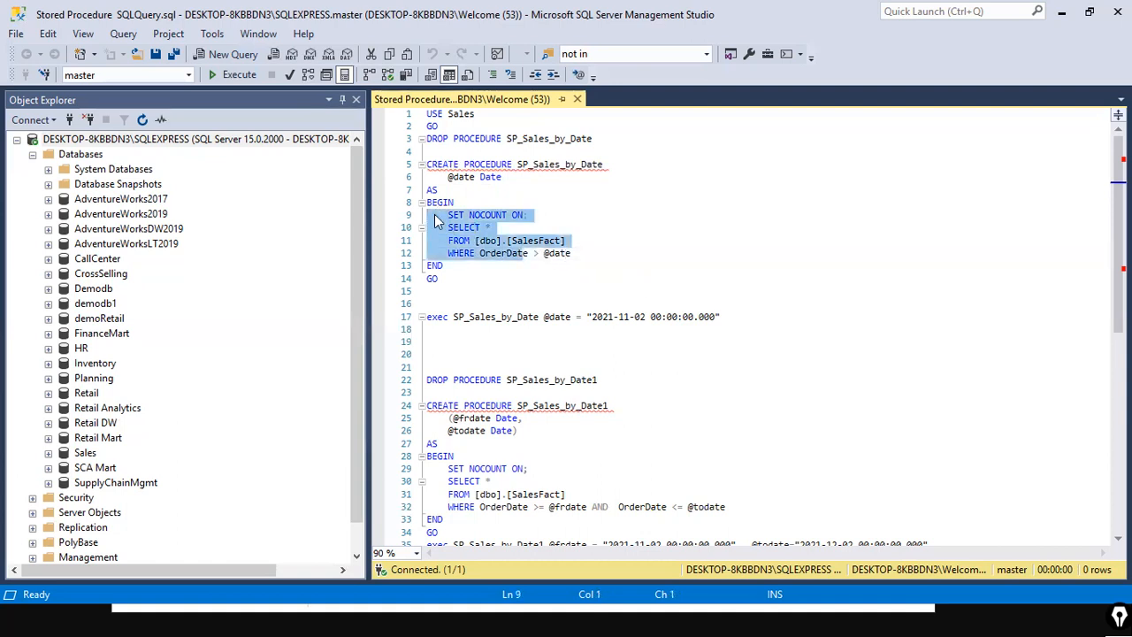
click(478, 241)
drag(507, 240, 573, 235)
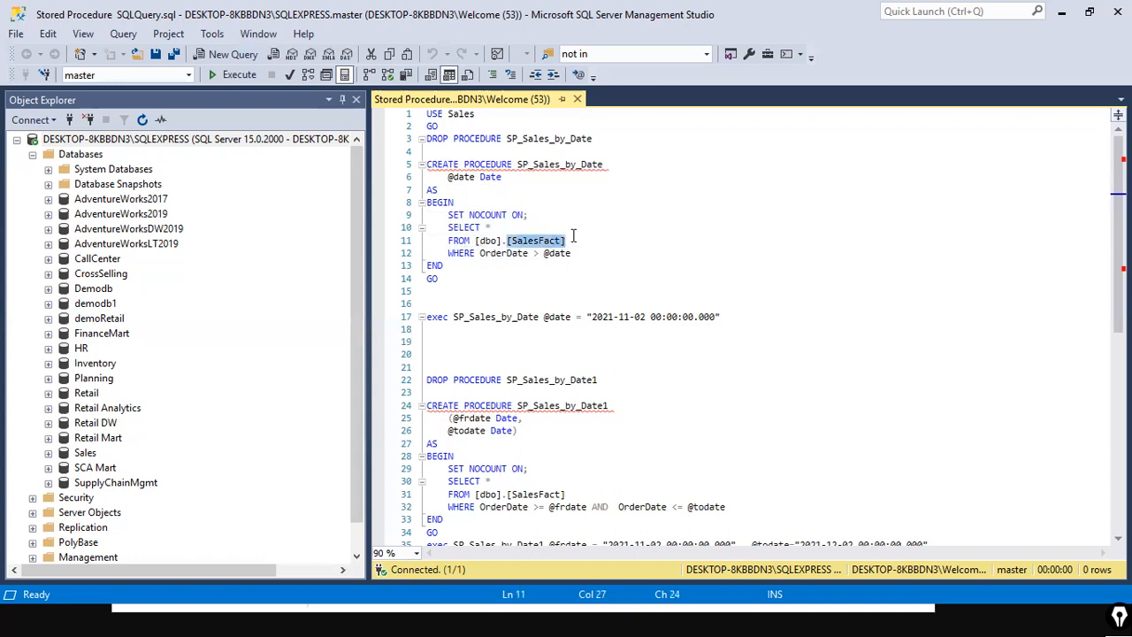
drag(573, 235, 504, 240)
double_click(512, 254)
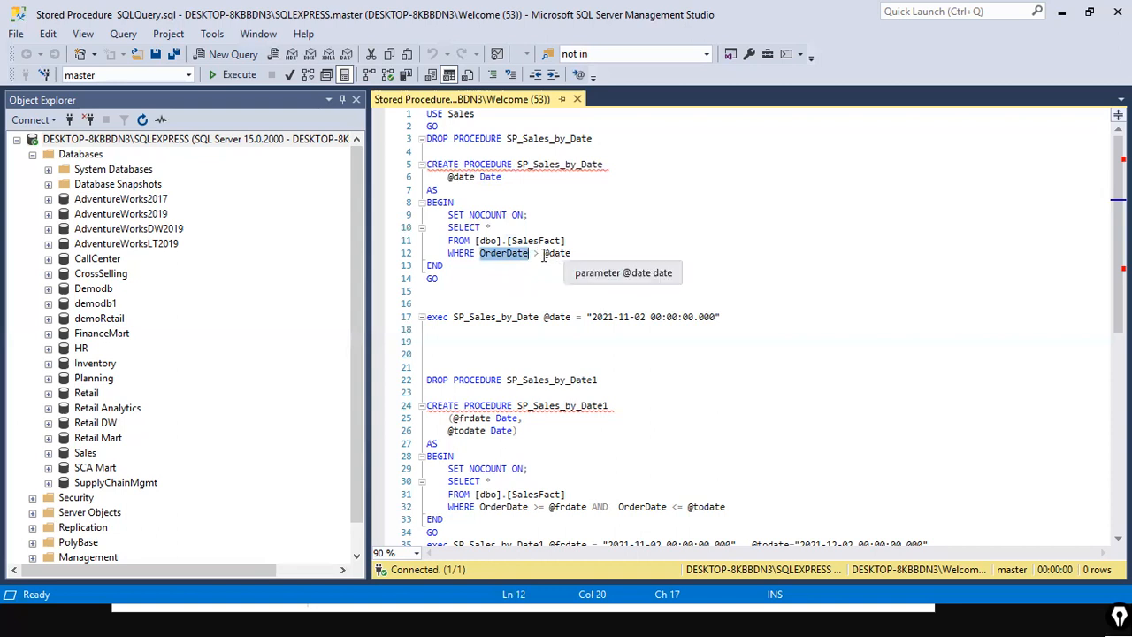
key(End)
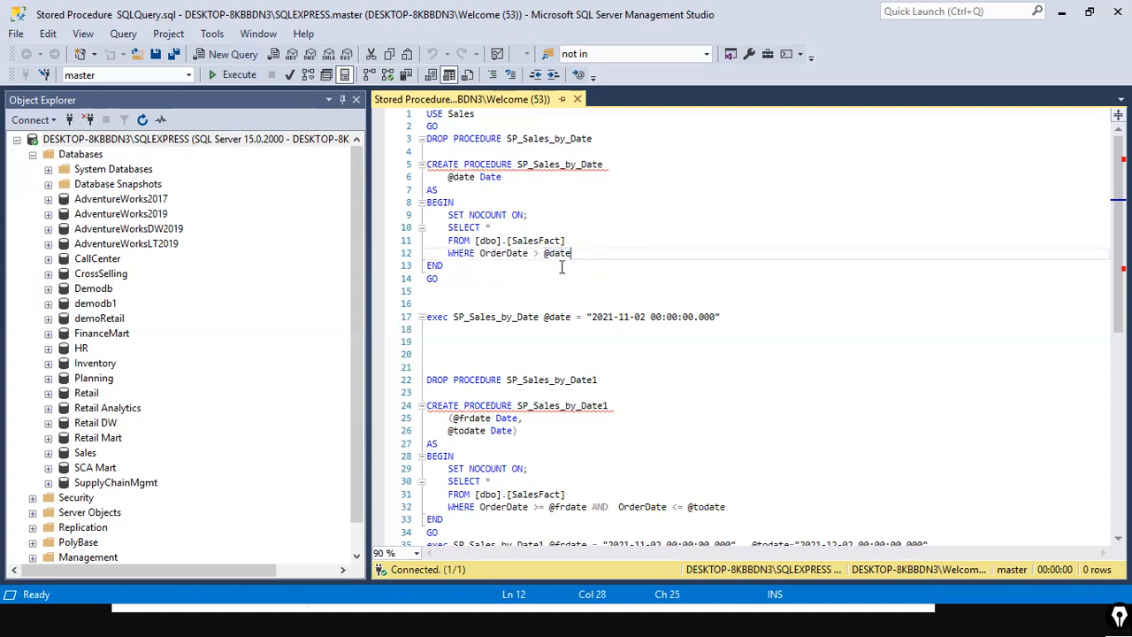
drag(594, 317, 715, 317)
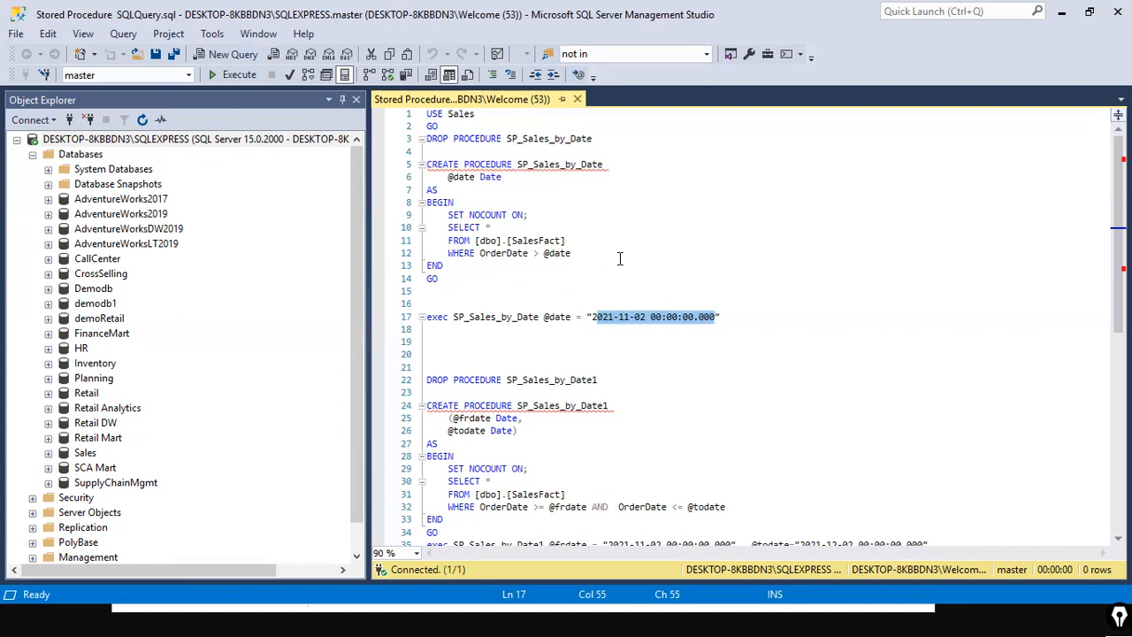
click(644, 320)
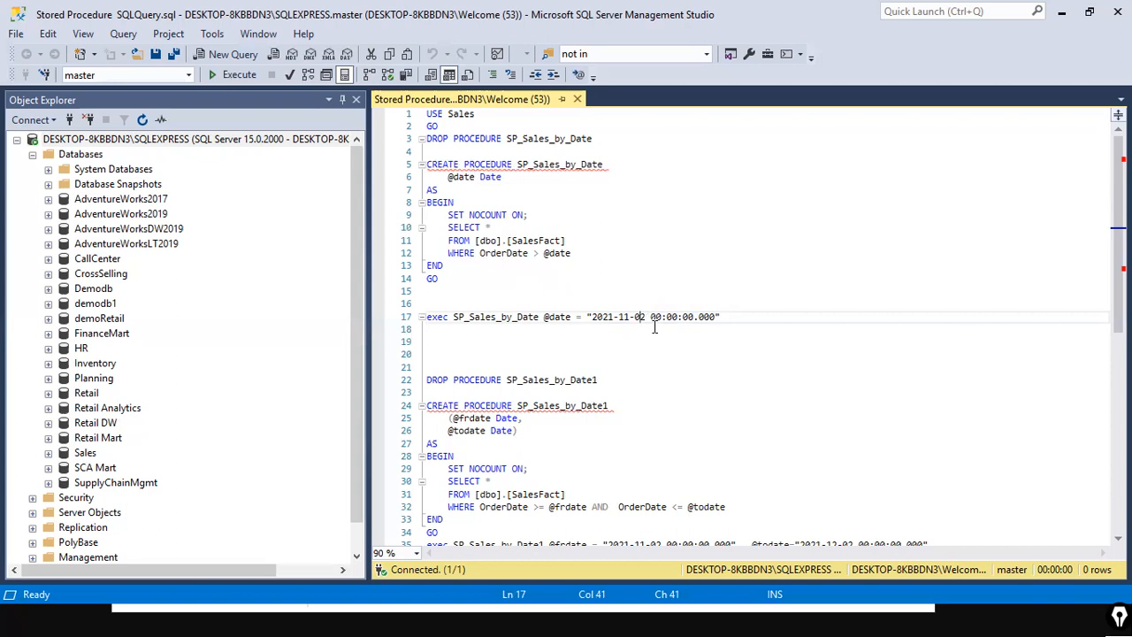
click(606, 251)
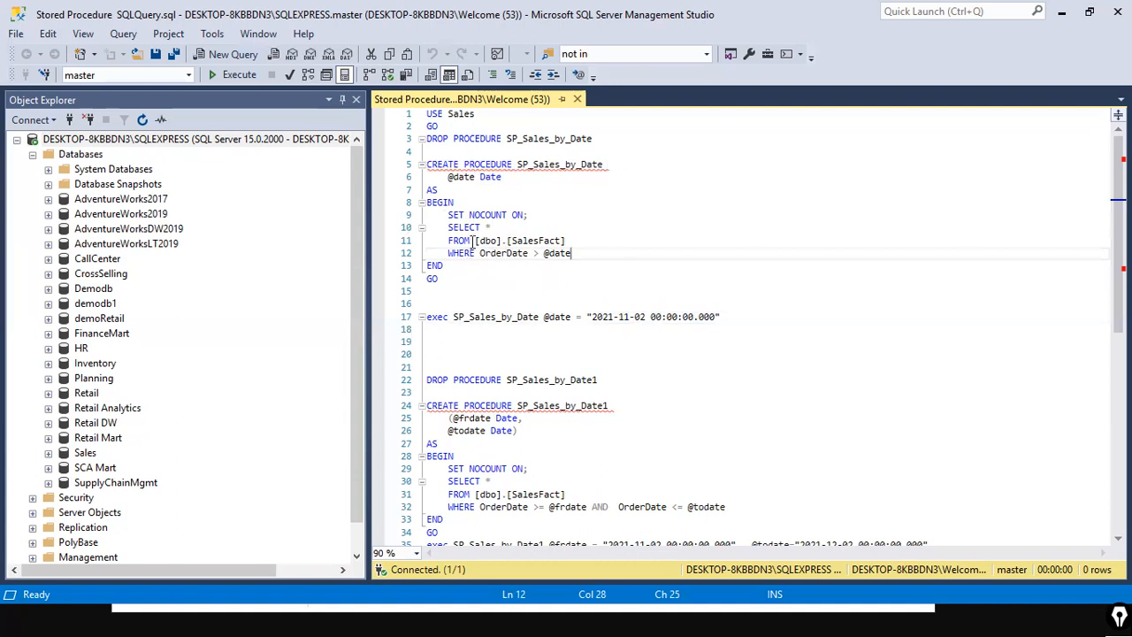
click(548, 253)
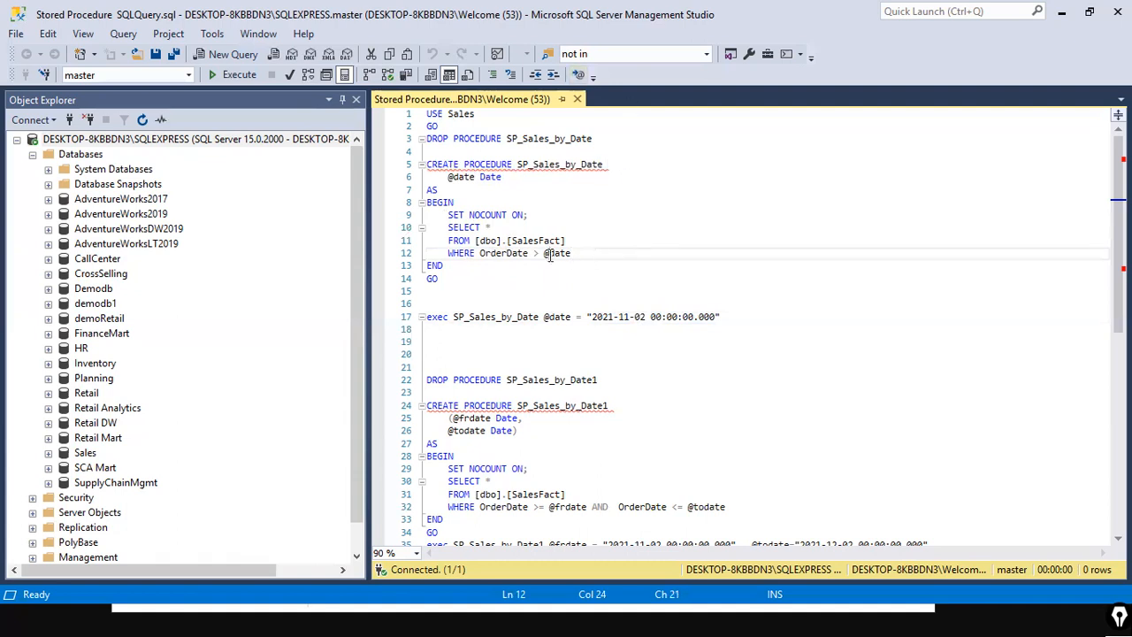
drag(587, 317, 732, 318)
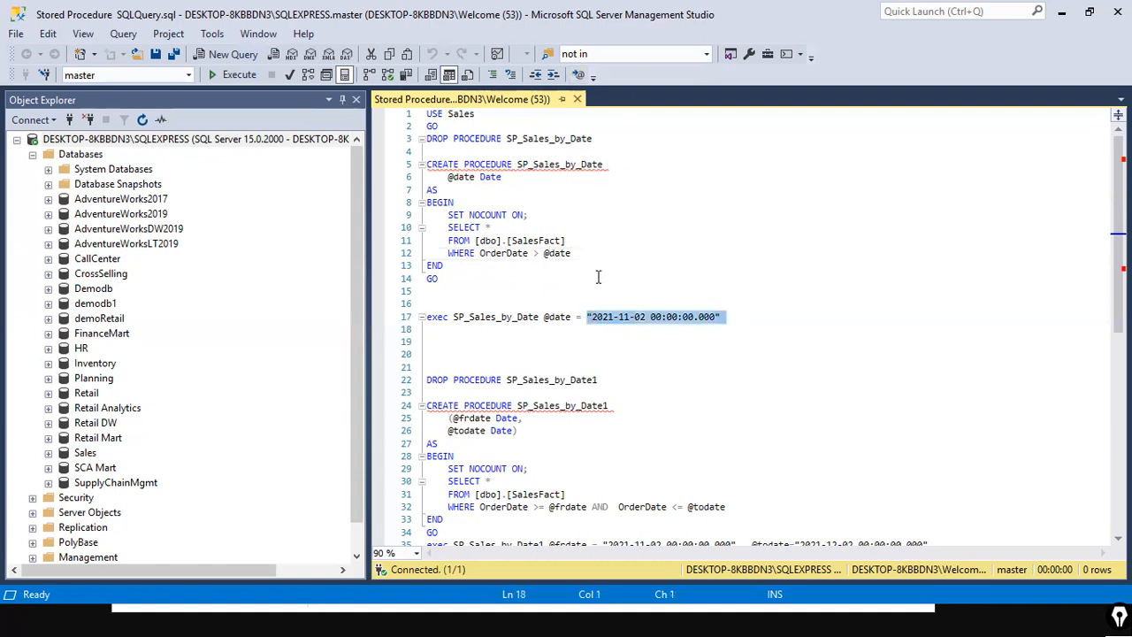
drag(544, 253, 588, 254)
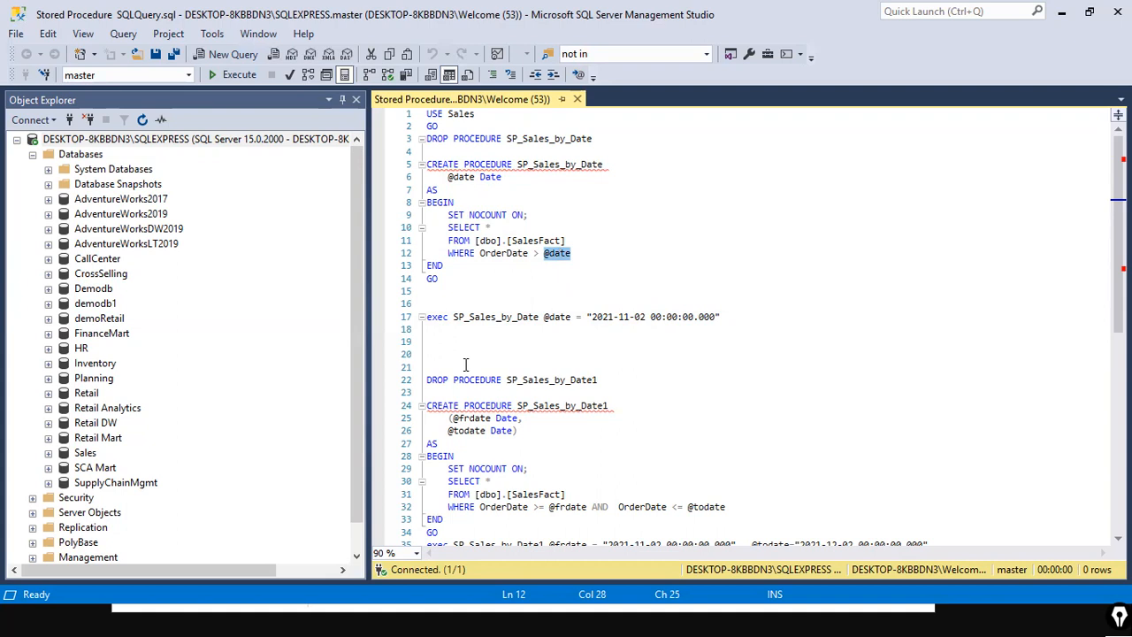
drag(592, 316, 715, 317)
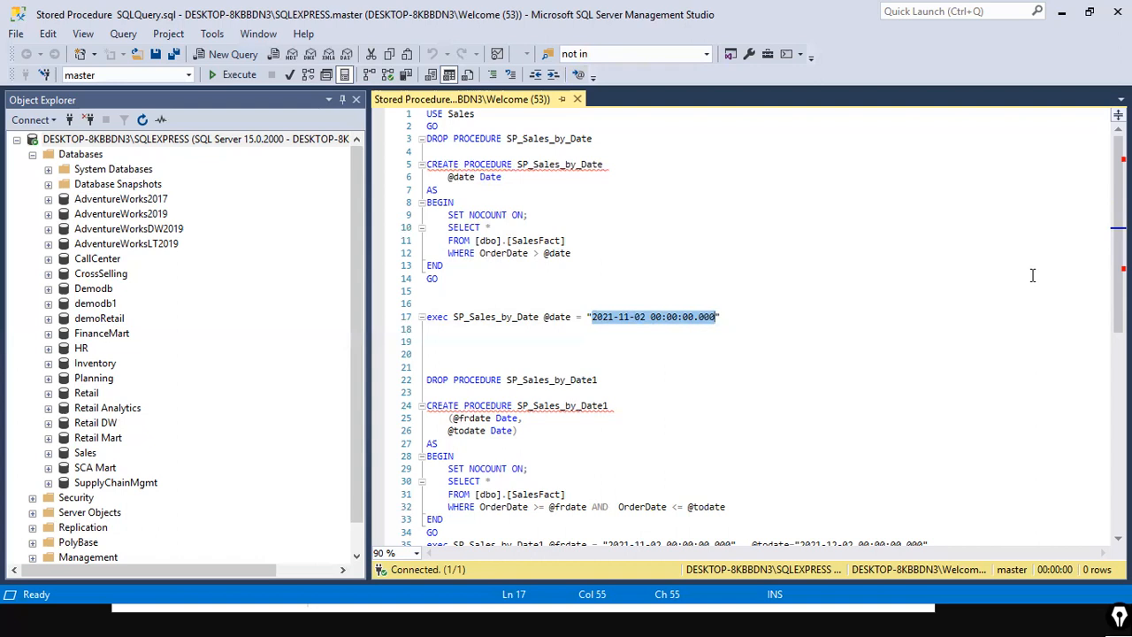
Step: Select the CREATE PROCEDURE SP_Sales_by_Date statement from line 5 down to its GO
click(984, 342)
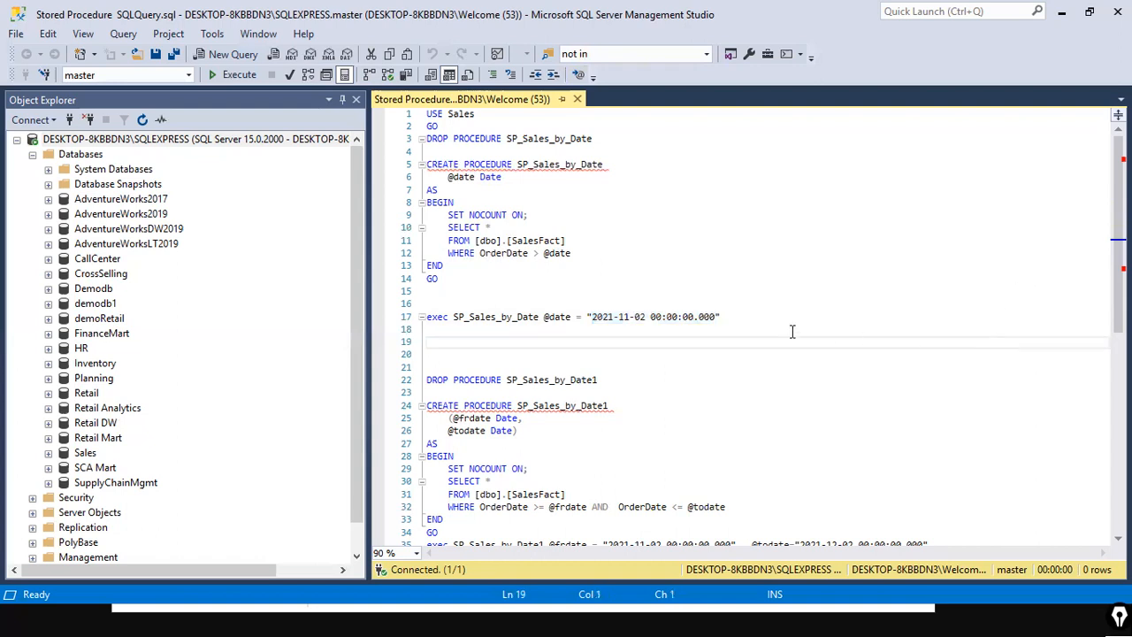
click(549, 252)
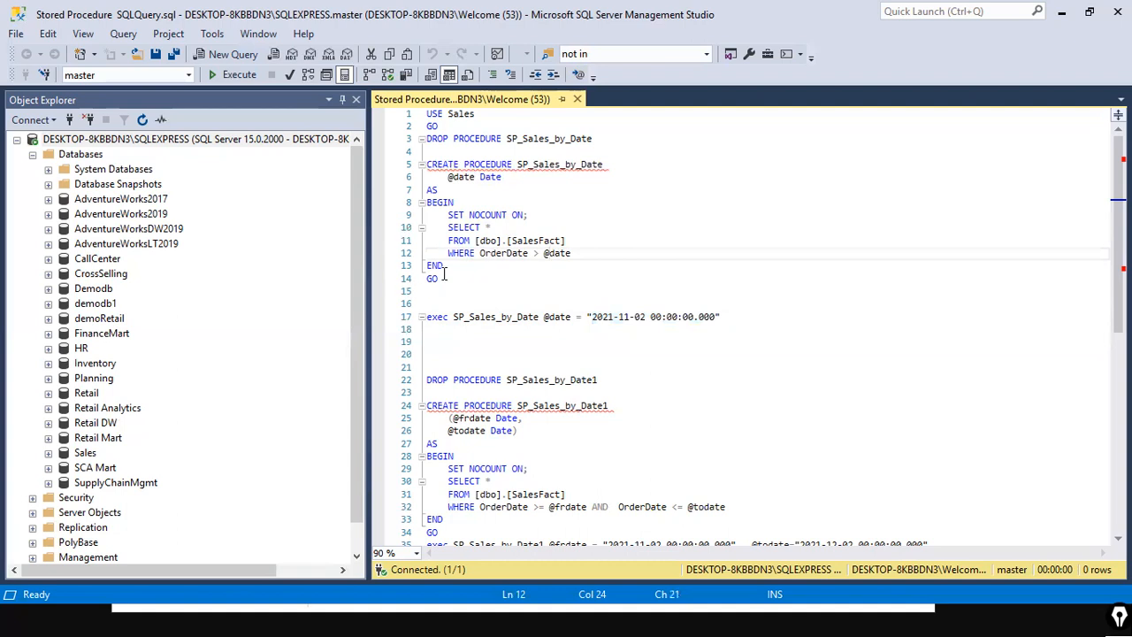
drag(478, 278, 431, 164)
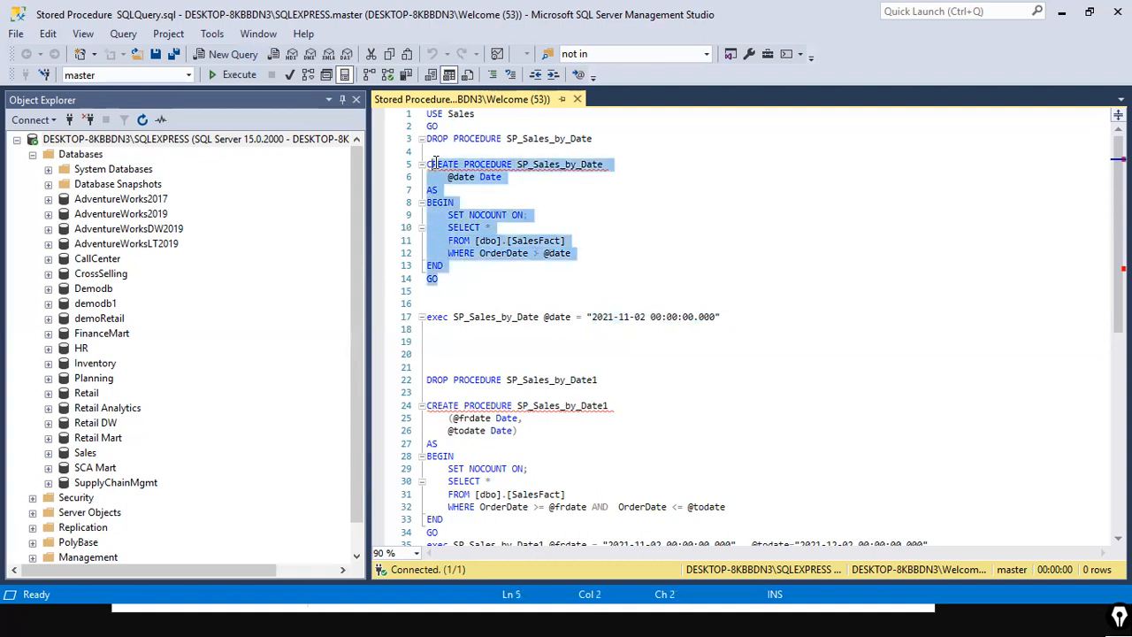
click(587, 240)
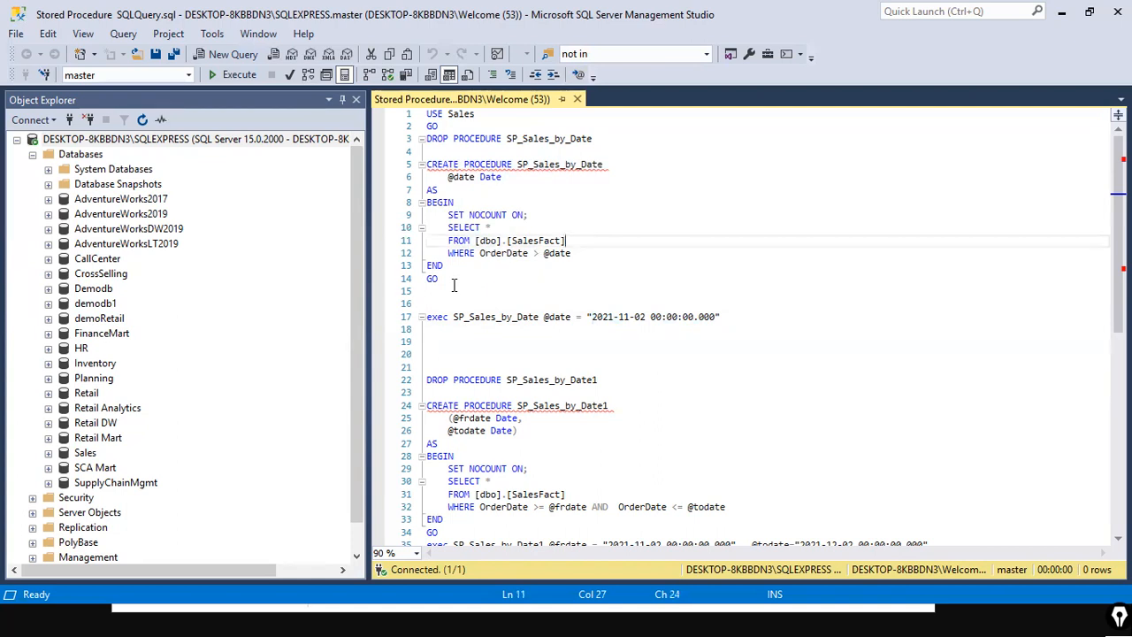
drag(453, 281, 426, 164)
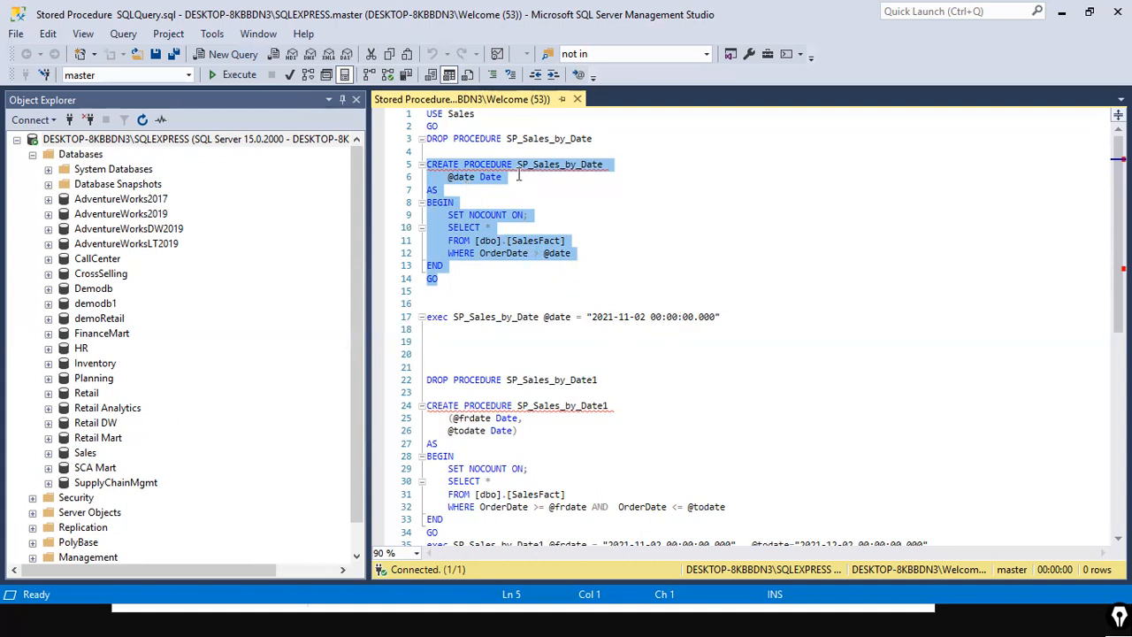
click(497, 267)
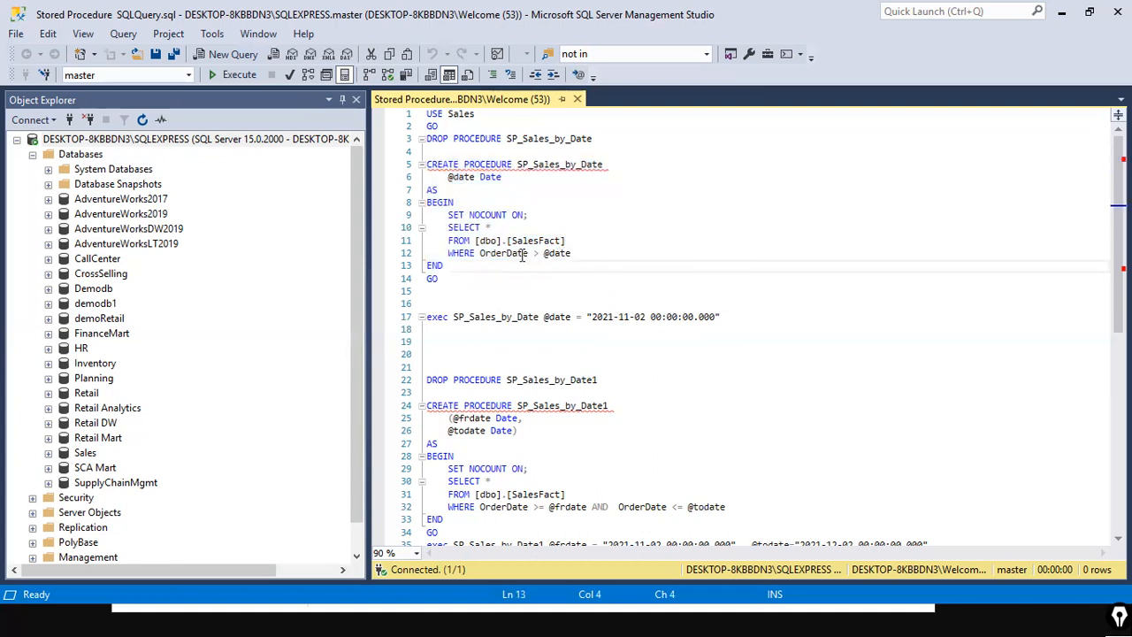
click(570, 253)
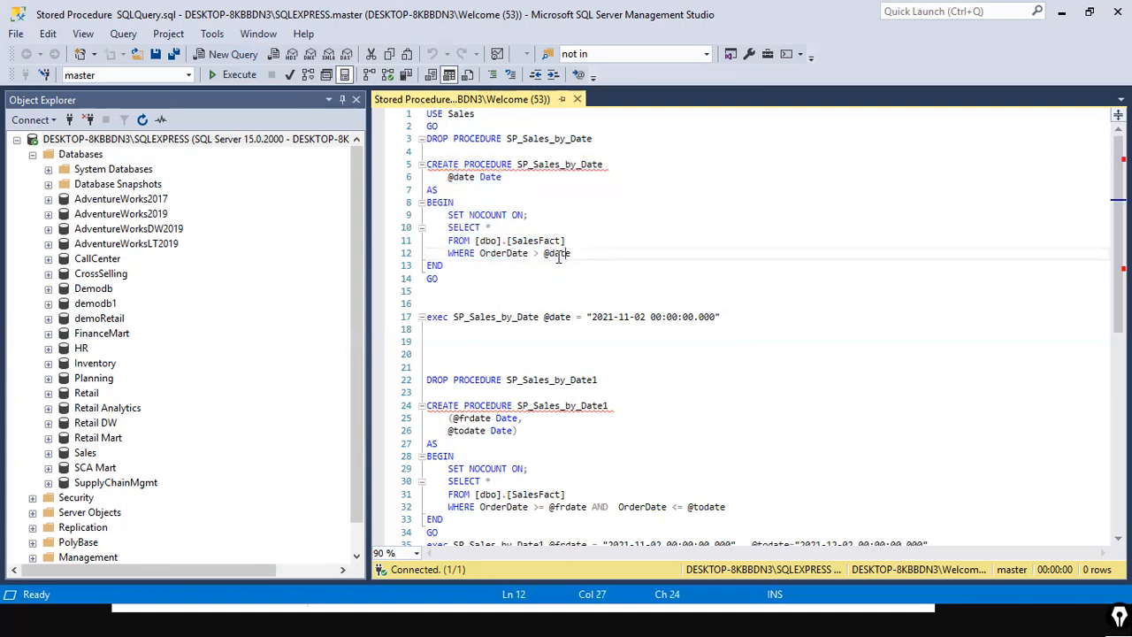
drag(544, 254, 576, 254)
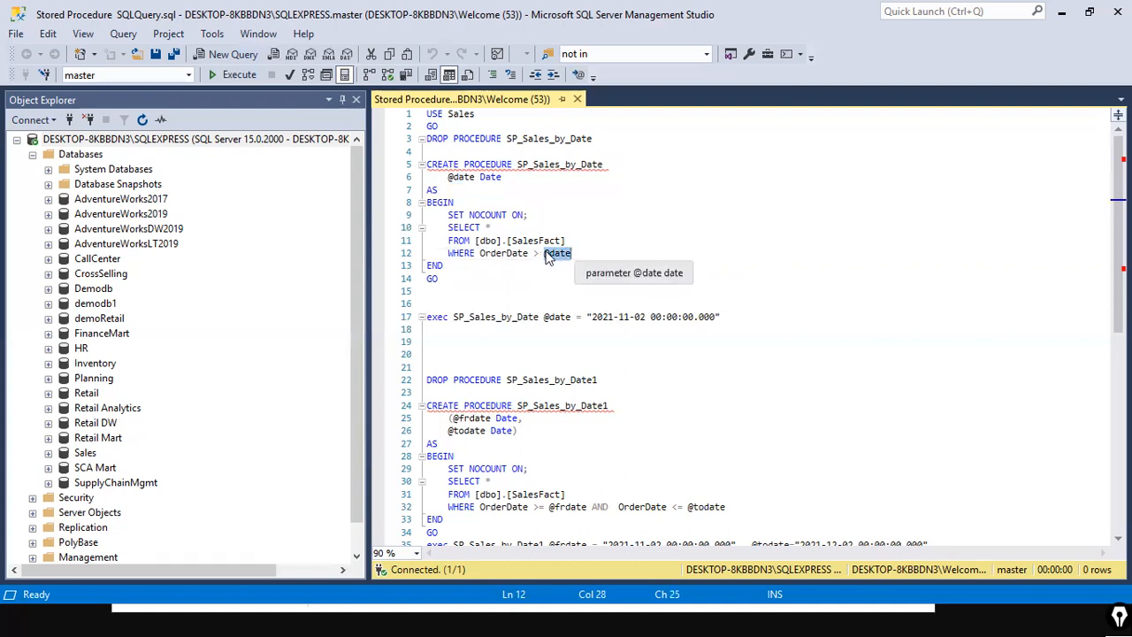
click(546, 255)
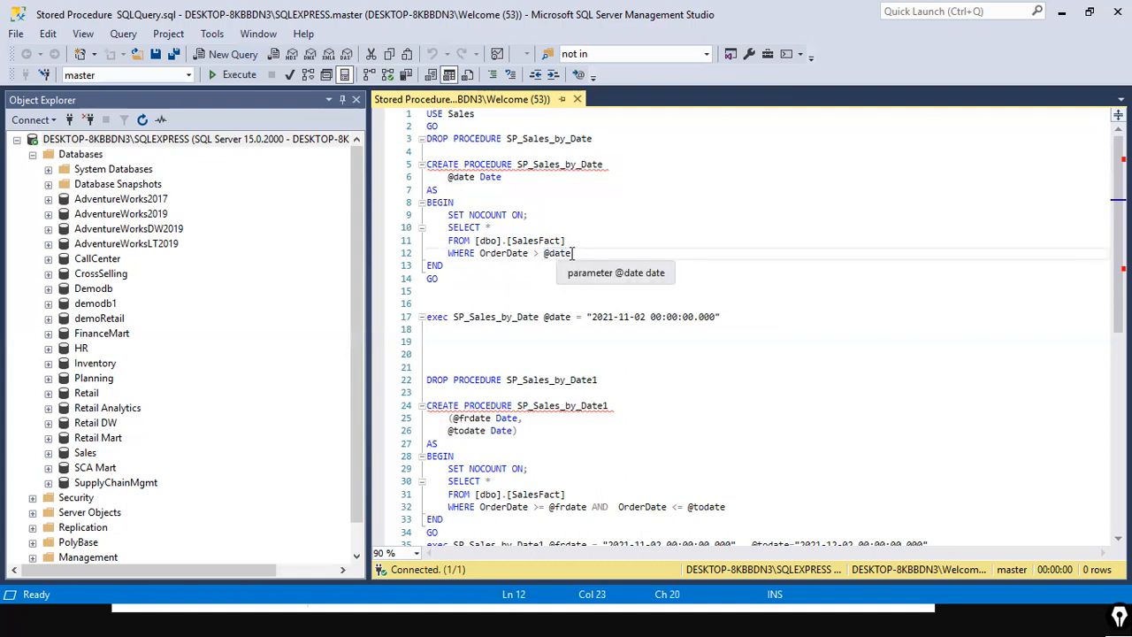
drag(544, 255, 578, 255)
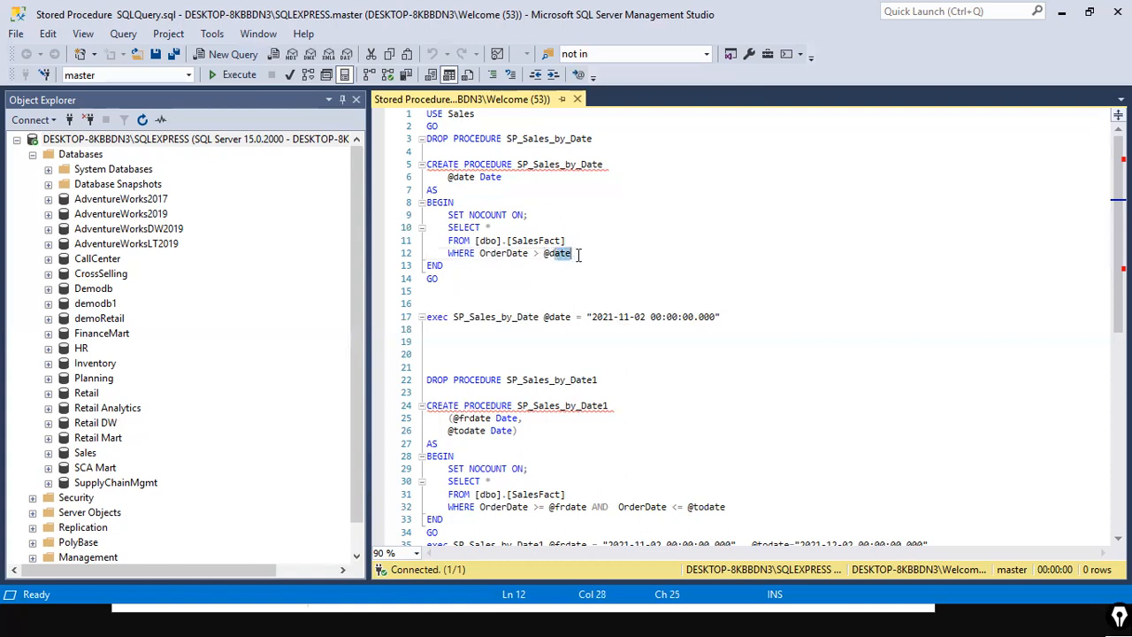
click(584, 254)
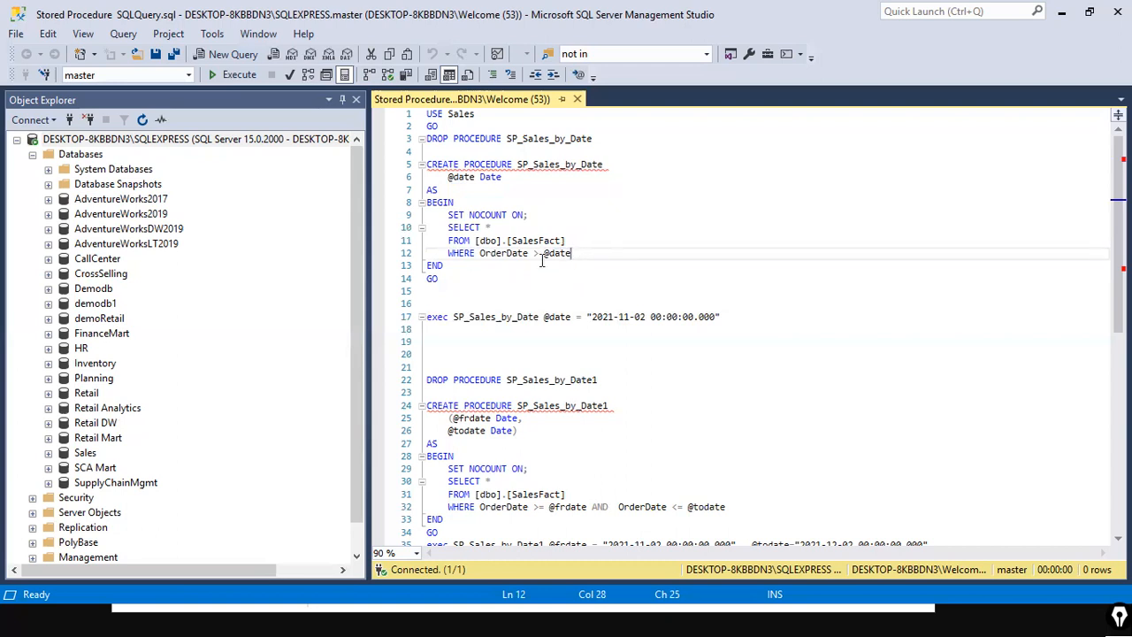
drag(542, 253, 575, 254)
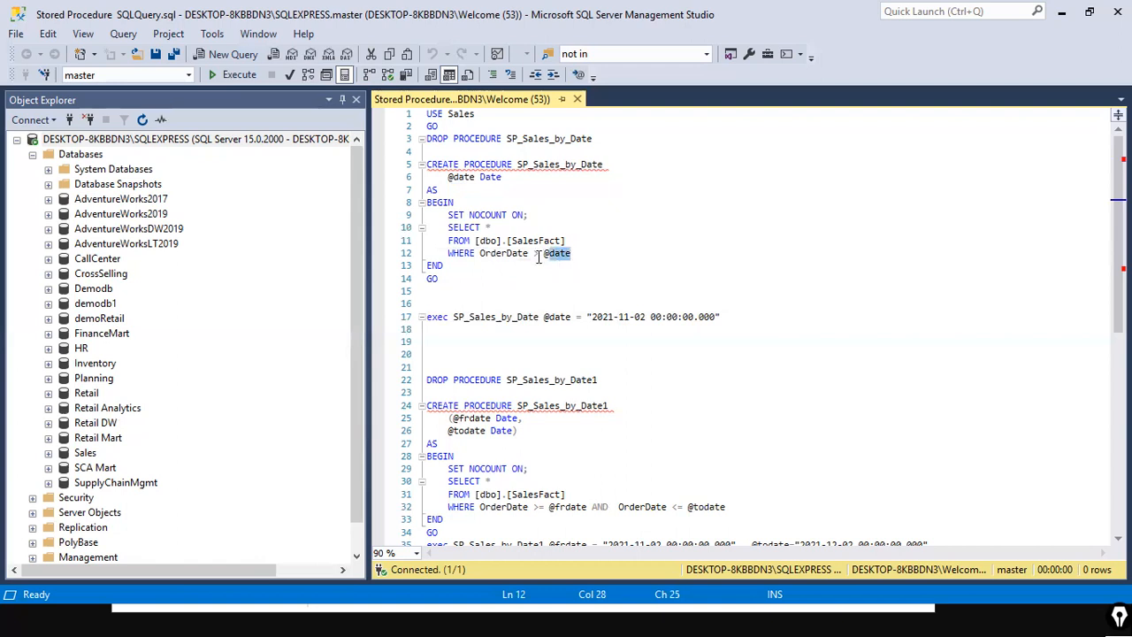
click(593, 262)
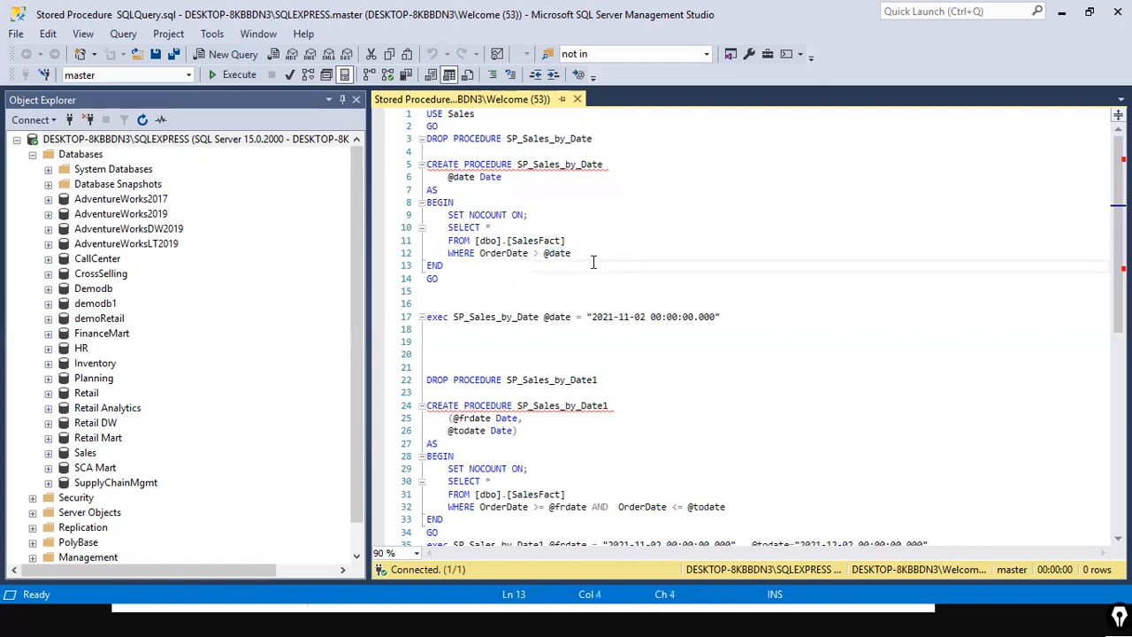
Step: Try to execute the script from USE Sales through the procedure's closing GO
drag(484, 281, 307, 123)
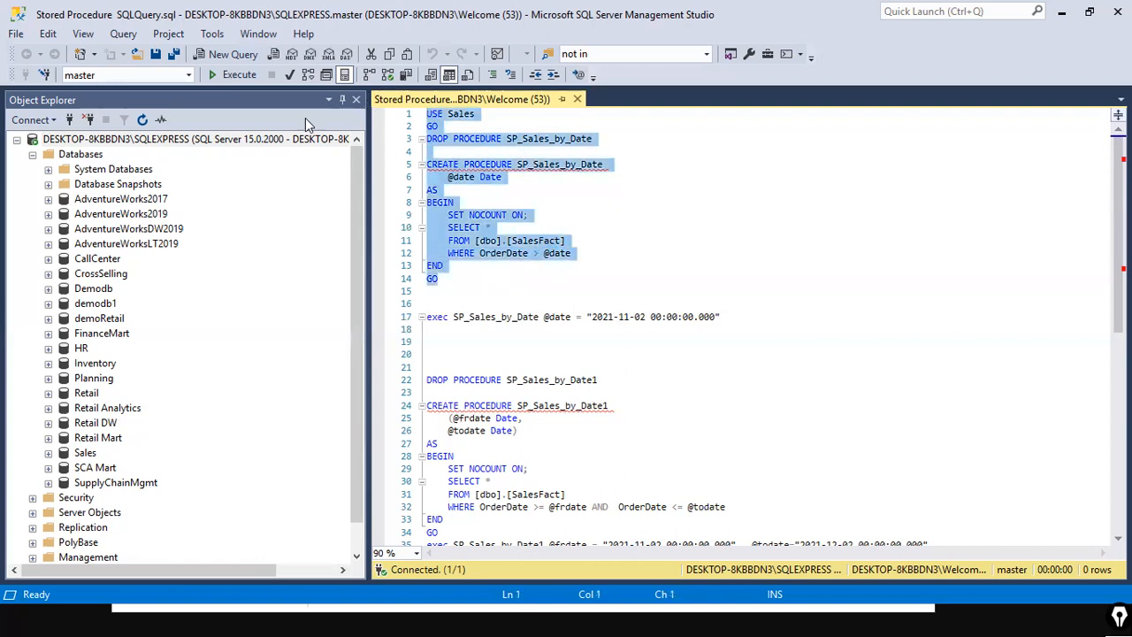
key(F5)
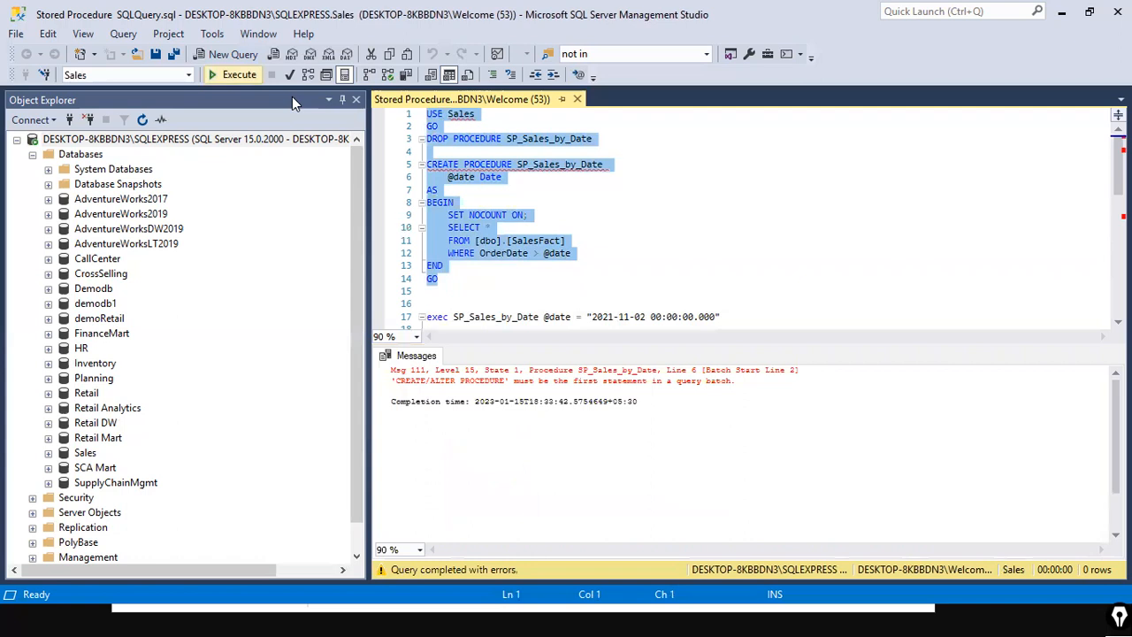
click(661, 168)
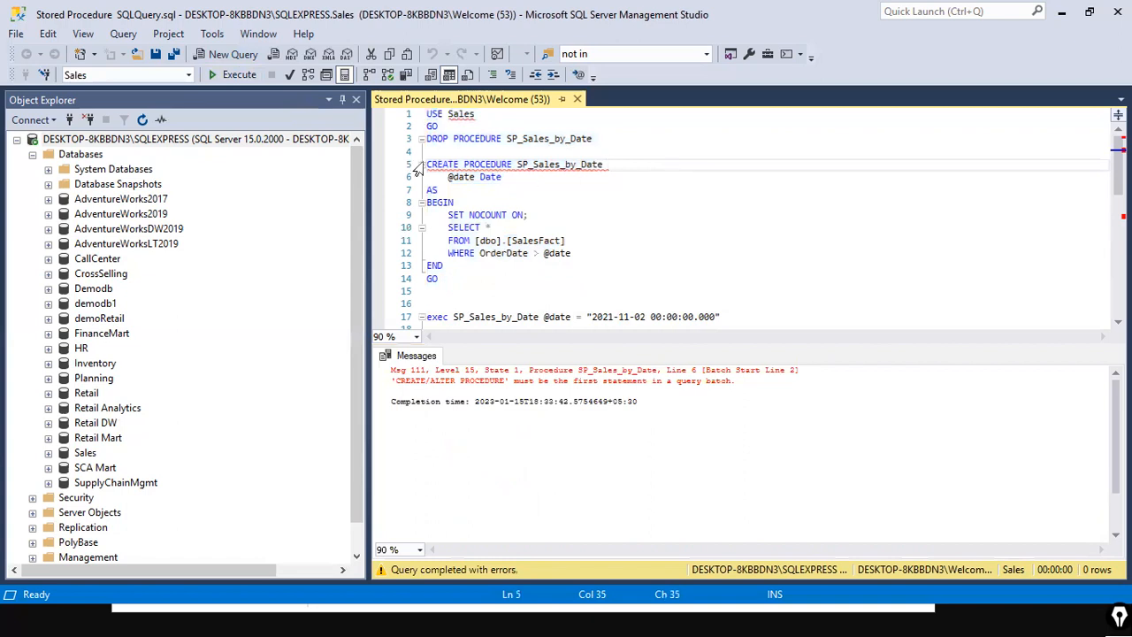
Step: Try to run the USE Sales and DROP PROCEDURE SP_Sales_by_Date lines on their own
click(485, 144)
drag(609, 143, 409, 89)
click(233, 74)
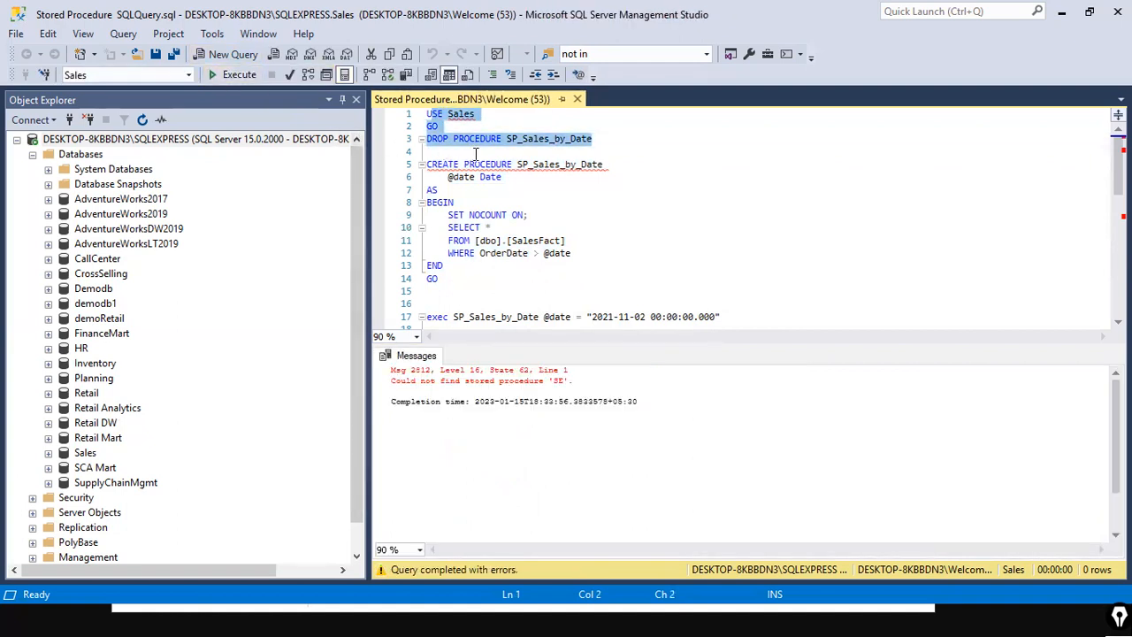
drag(610, 164, 370, 94)
click(215, 74)
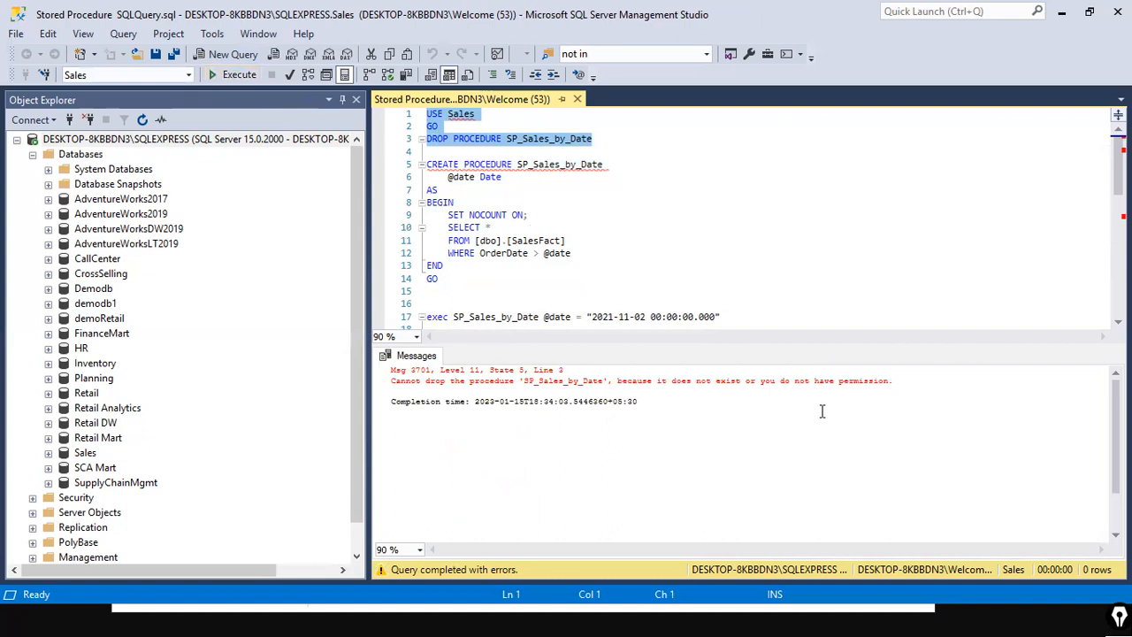
Step: Execute only the CREATE PROCEDURE SP_Sales_by_Date block through GO to create the stored procedure
click(725, 214)
click(423, 151)
drag(440, 279, 426, 164)
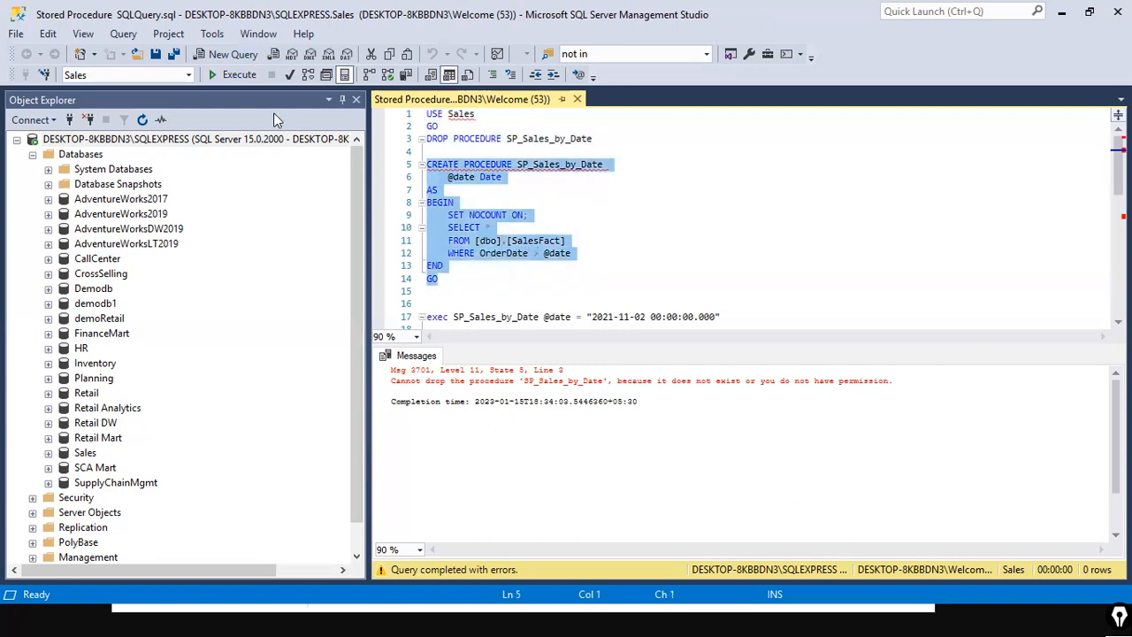
click(214, 74)
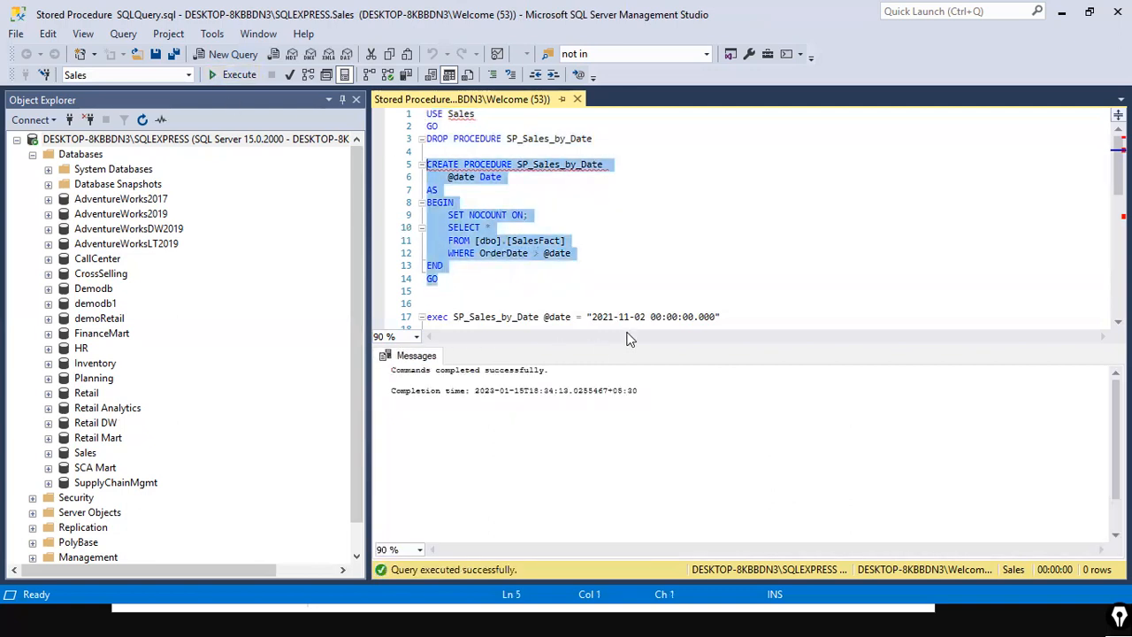
click(561, 182)
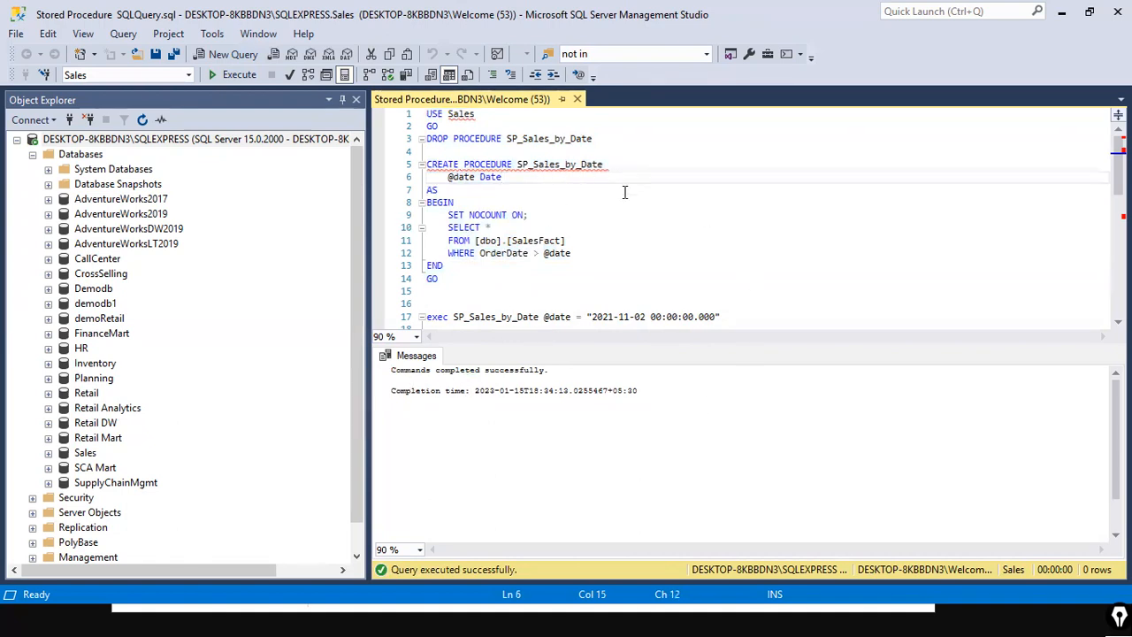
drag(448, 228, 588, 252)
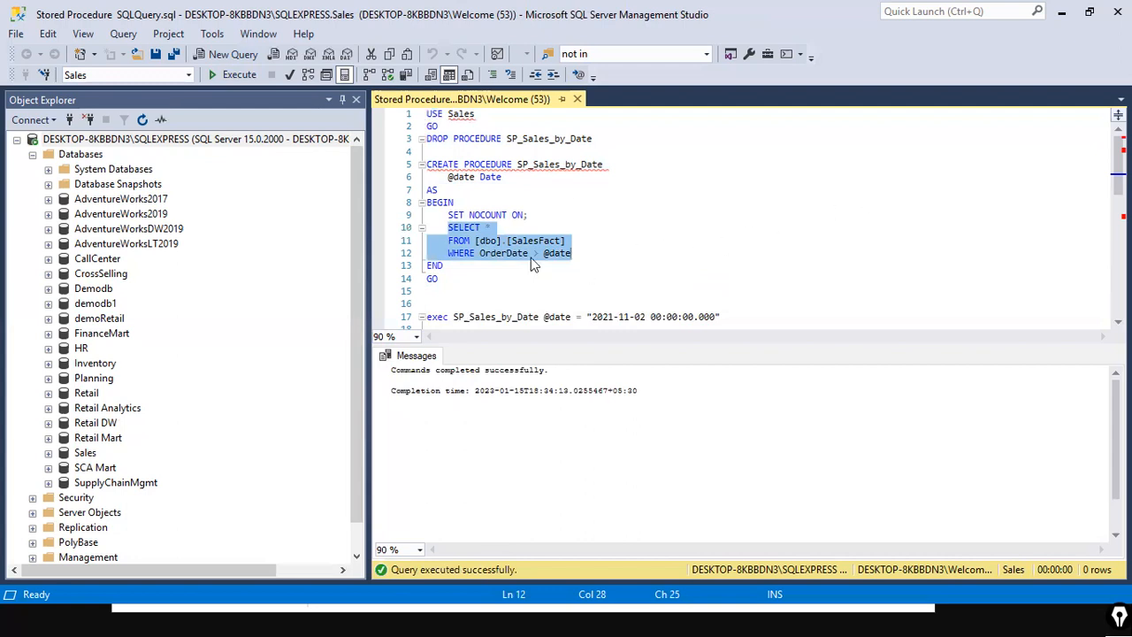
click(669, 261)
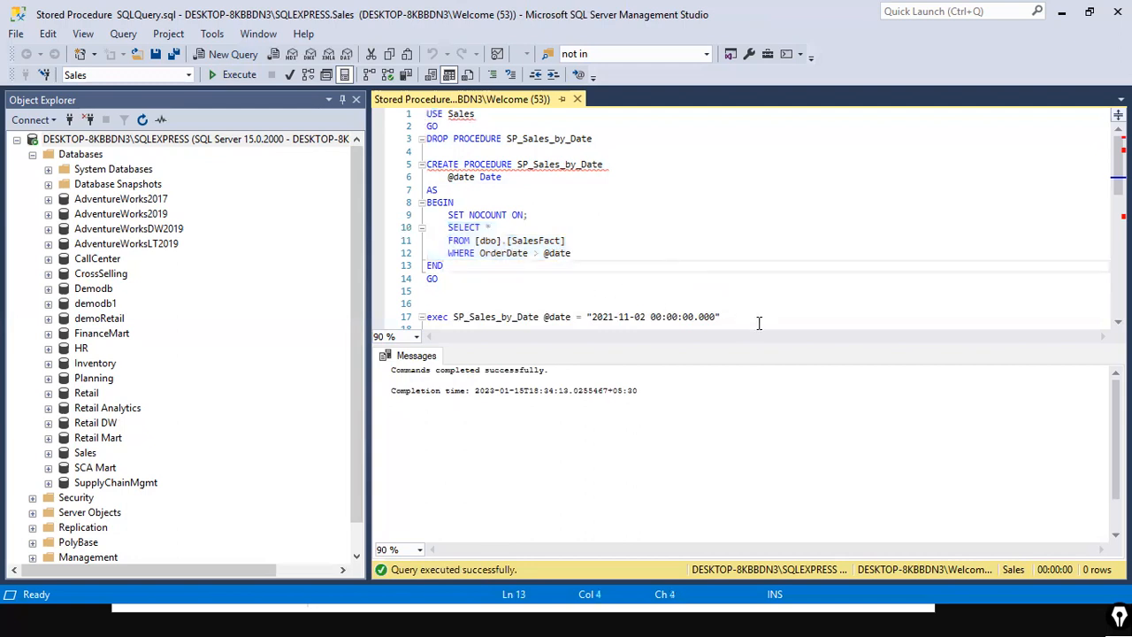
click(460, 280)
drag(460, 280, 403, 180)
click(513, 233)
drag(445, 218, 567, 255)
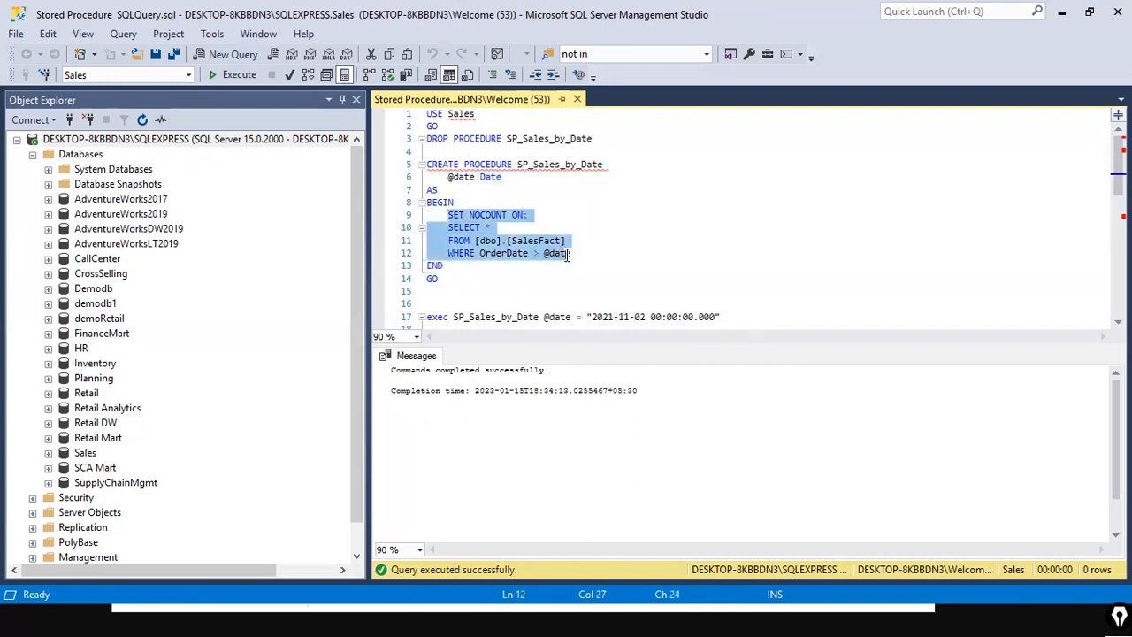
click(634, 258)
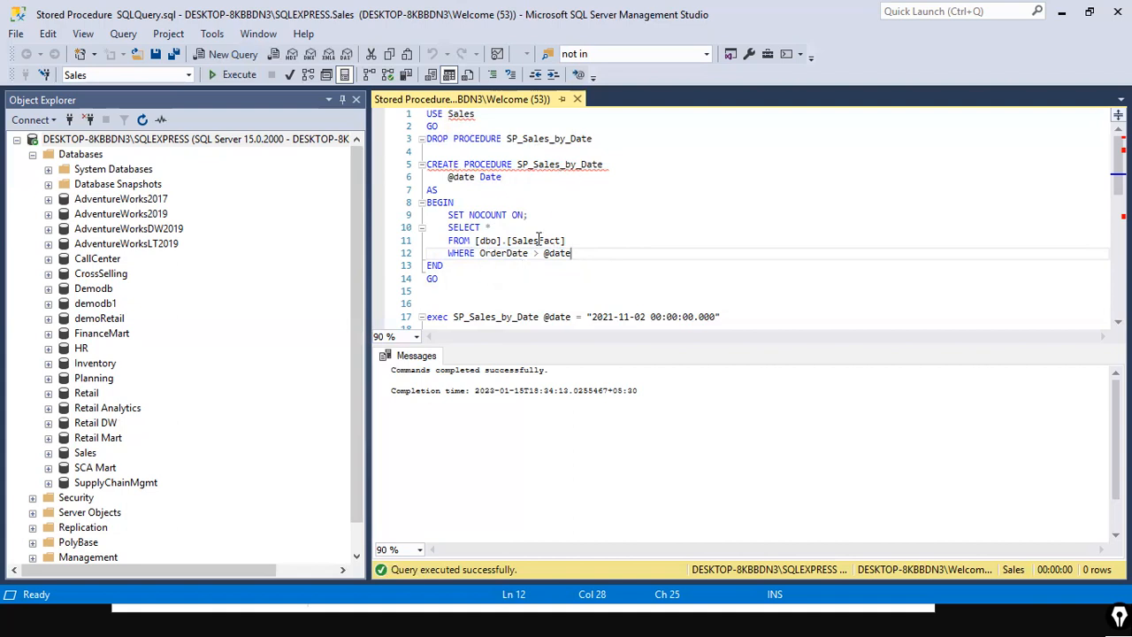
drag(449, 317, 426, 318)
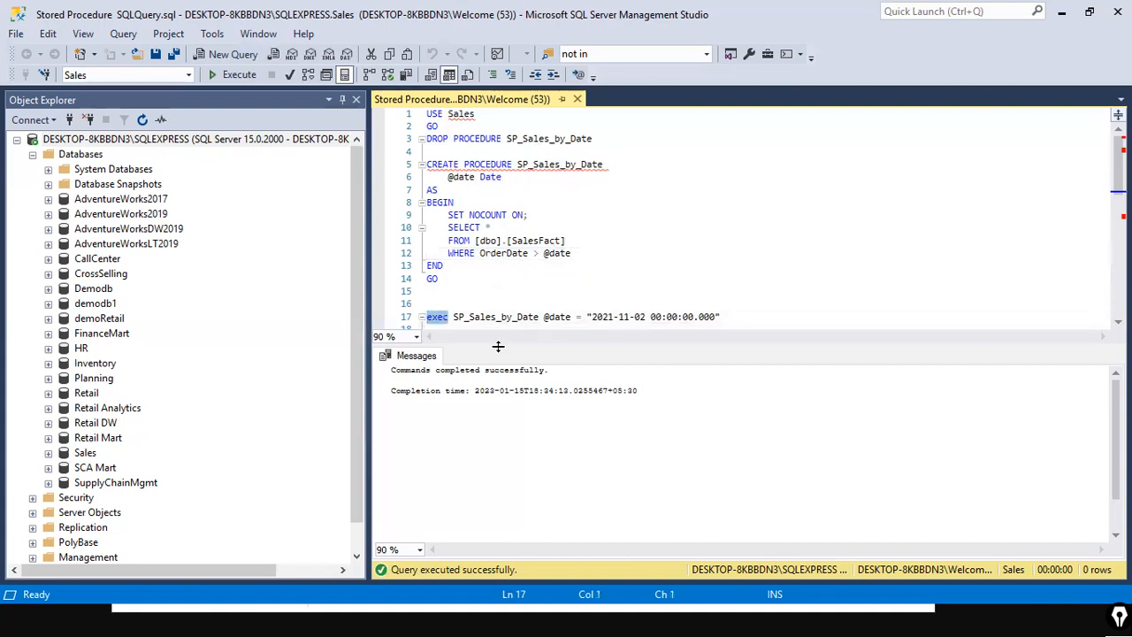
click(570, 296)
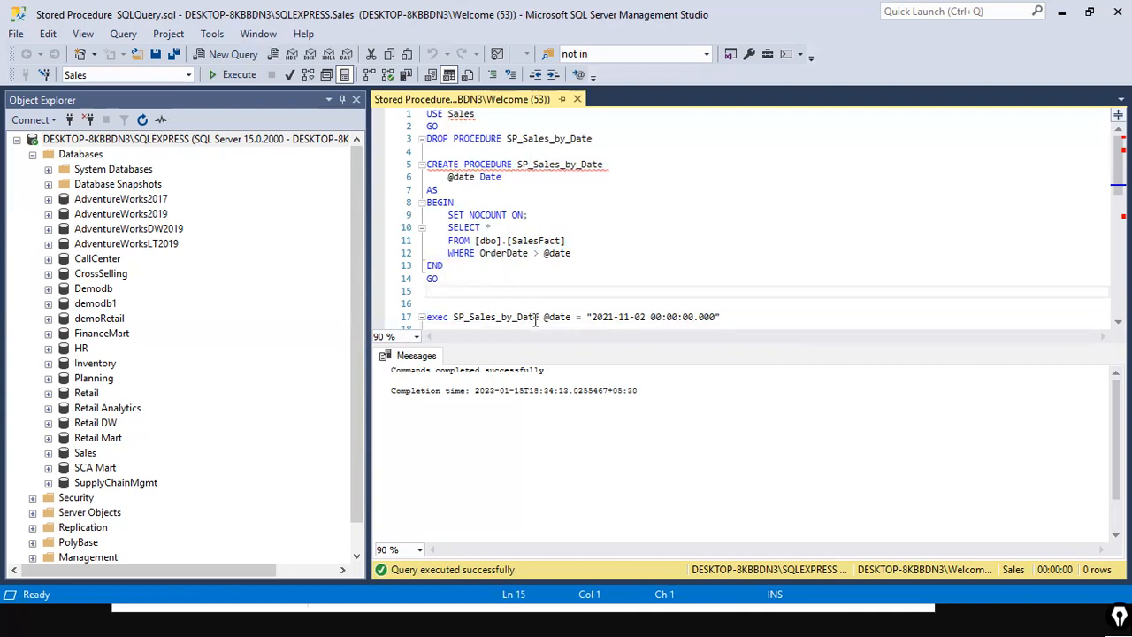
drag(538, 317, 460, 320)
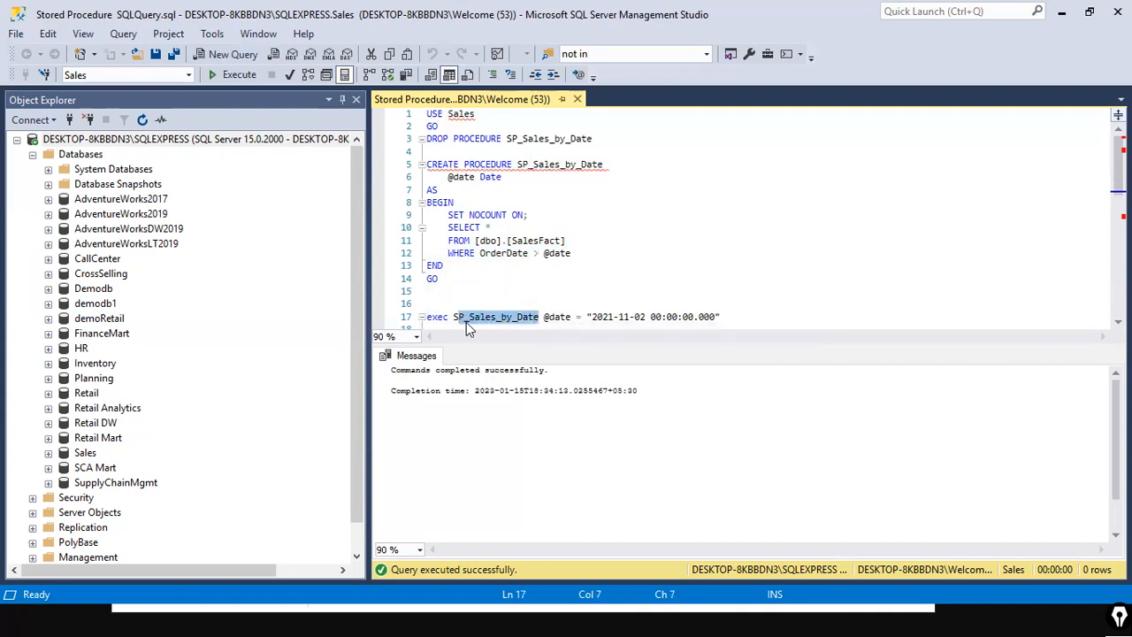
click(558, 317)
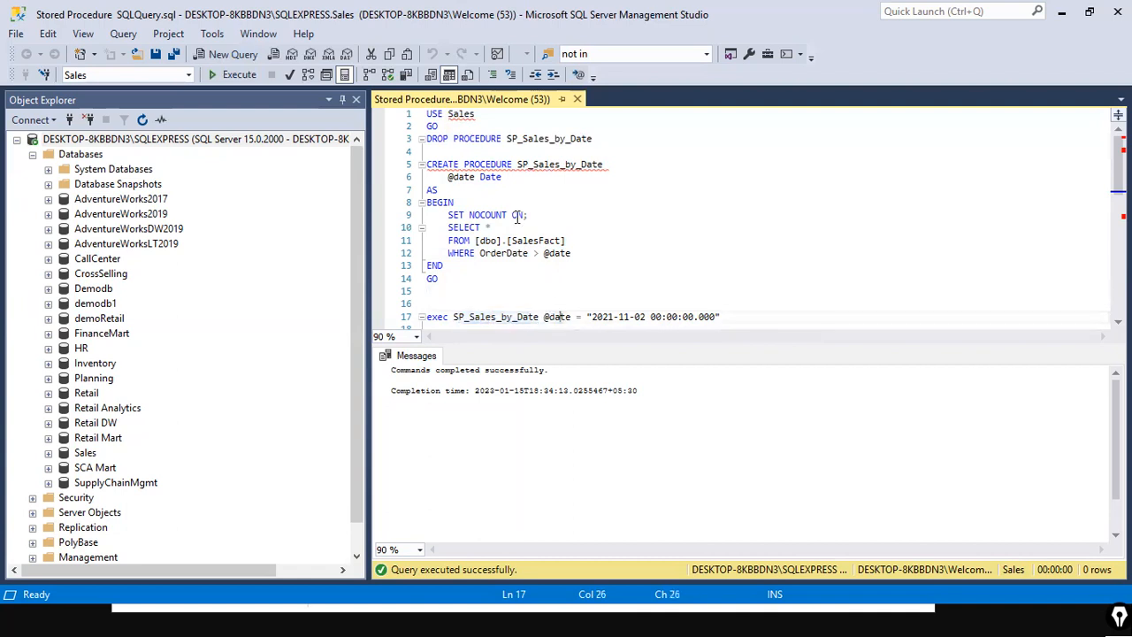
drag(448, 177, 471, 182)
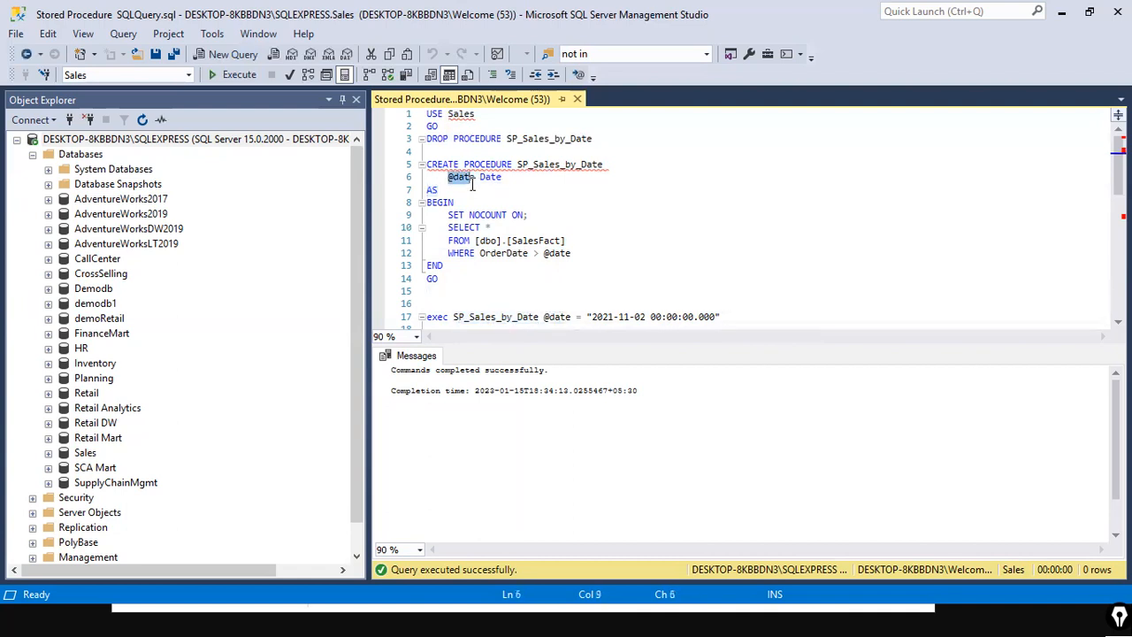
click(715, 319)
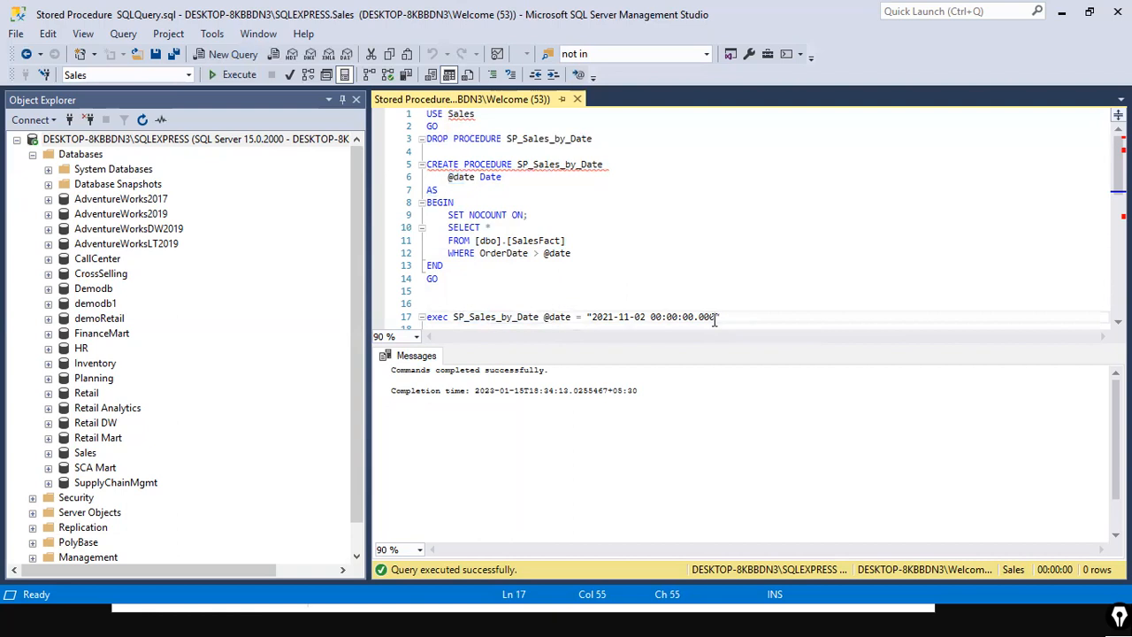
mouse_move(540, 296)
mouse_down()
mouse_move(706, 352)
mouse_move(738, 334)
mouse_up()
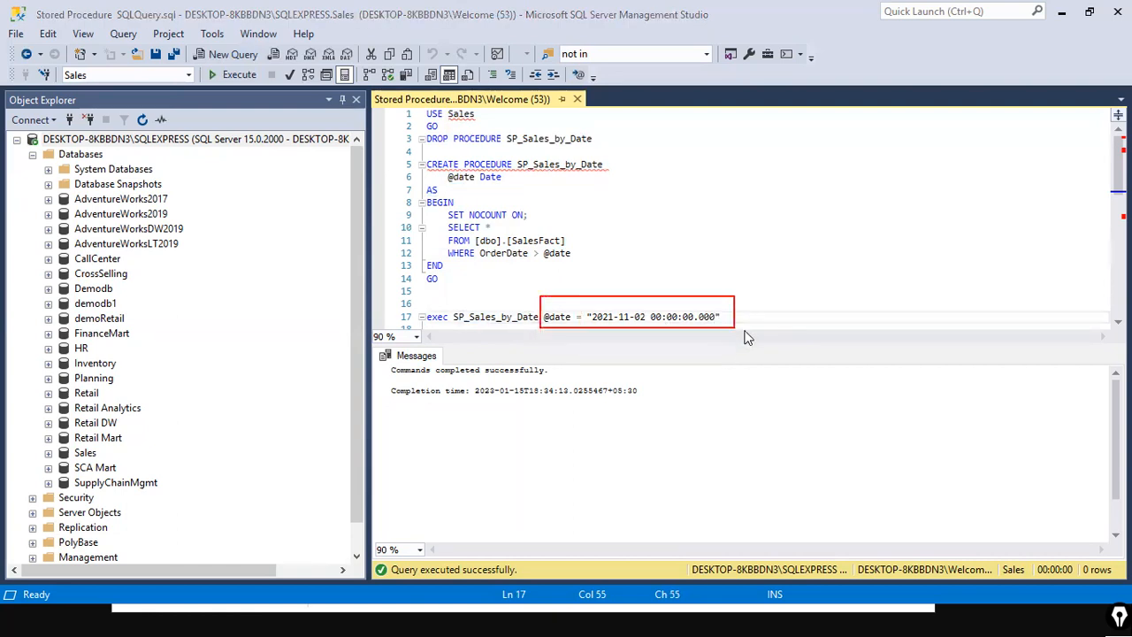
mouse_move(647, 321)
mouse_down()
mouse_move(624, 298)
mouse_move(601, 303)
mouse_up()
mouse_move(602, 302)
mouse_down()
mouse_move(602, 285)
mouse_move(563, 264)
mouse_up()
mouse_move(435, 308)
mouse_down()
mouse_move(486, 230)
mouse_move(550, 175)
mouse_move(536, 165)
mouse_up()
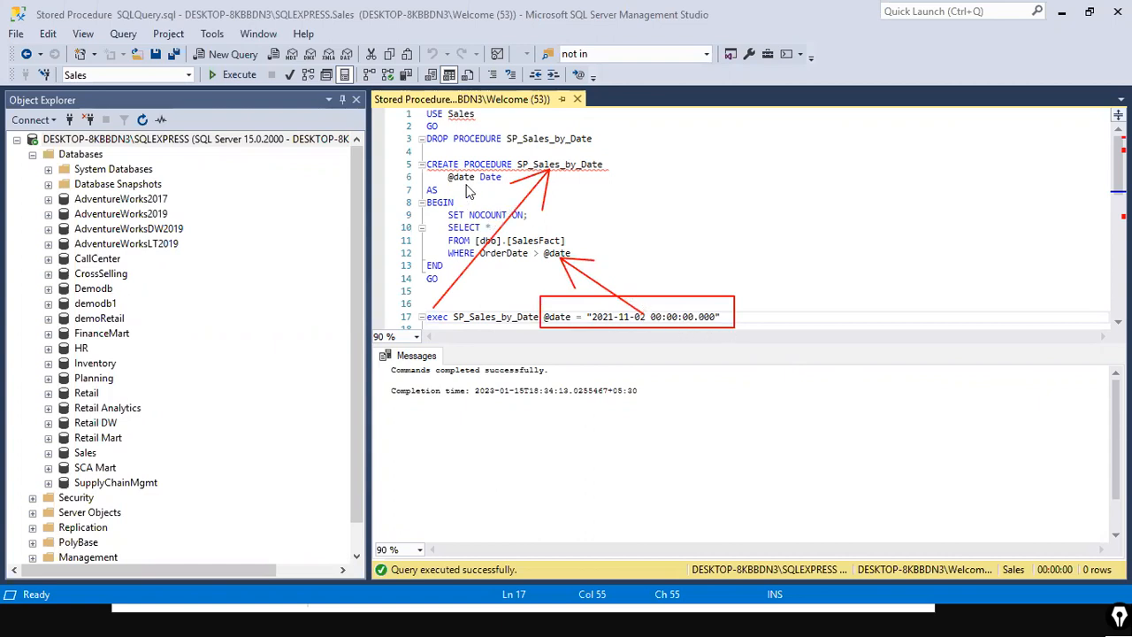
drag(476, 184, 667, 309)
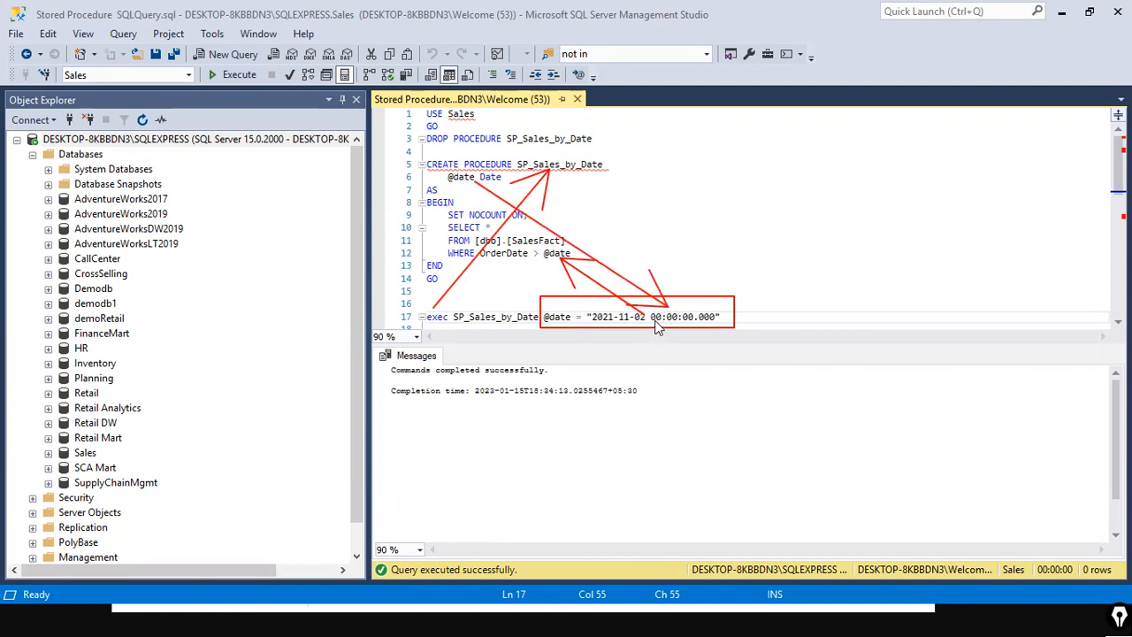
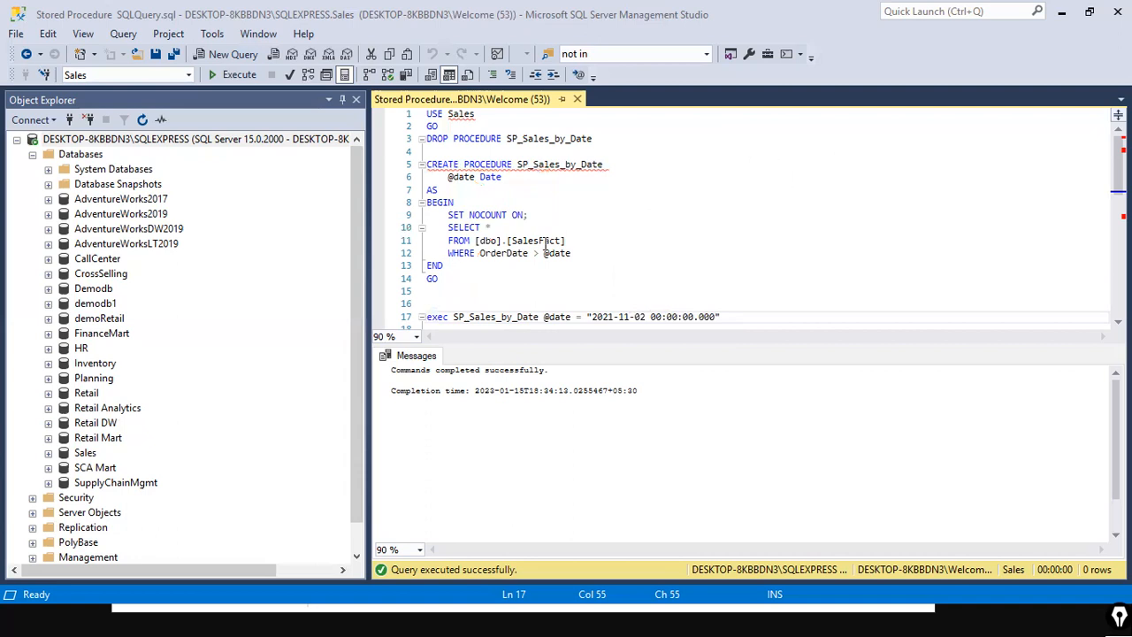
Step: Copy the exec SP_Sales_by_Date statement from the SSMS script into the SQL statement box of the SQL Server database dialog
drag(723, 319, 375, 324)
key(ctrl+c)
key(alt+Tab)
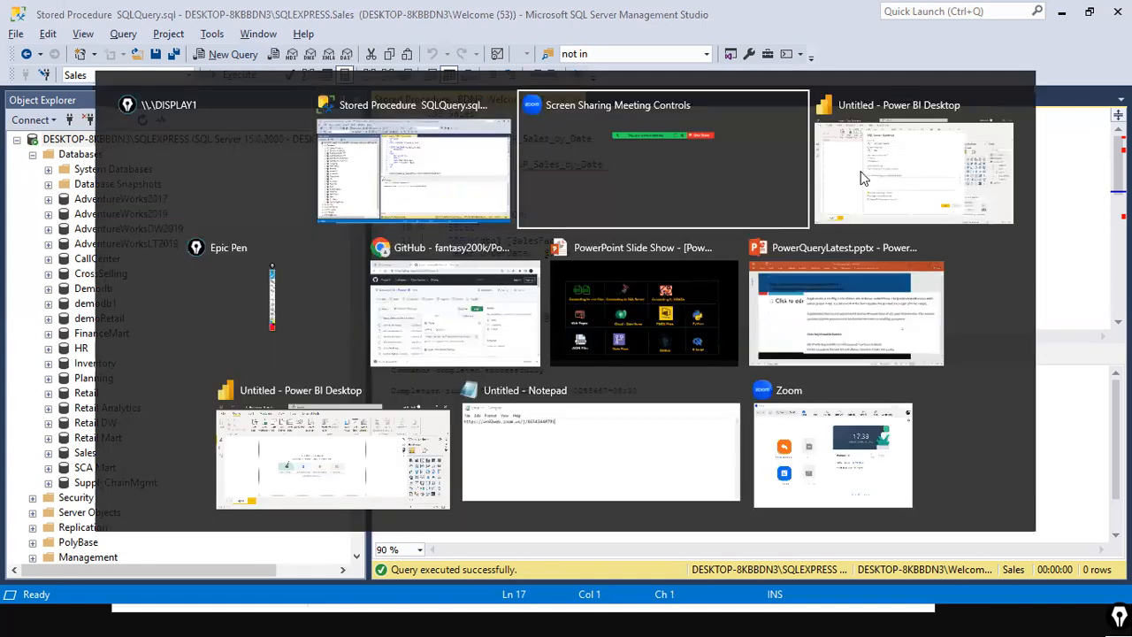
click(864, 178)
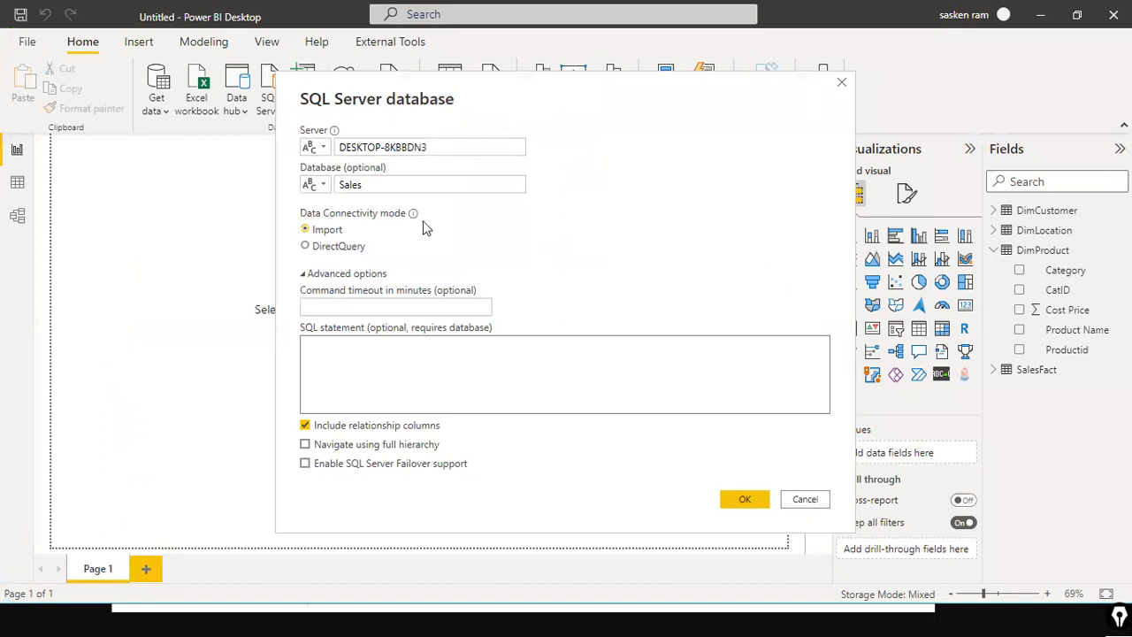
click(333, 353)
key(ctrl+v)
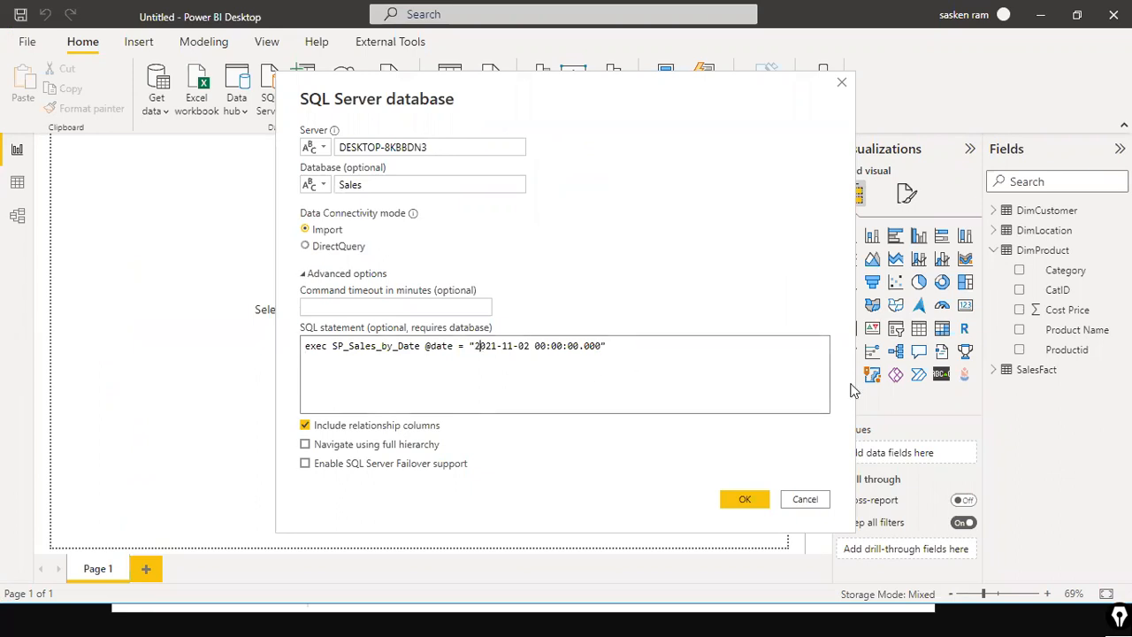
Step: Replace the double quotes around the date with single quotes and confirm the connection dialog
key(BackSpace)
text(')
text(')
click(738, 501)
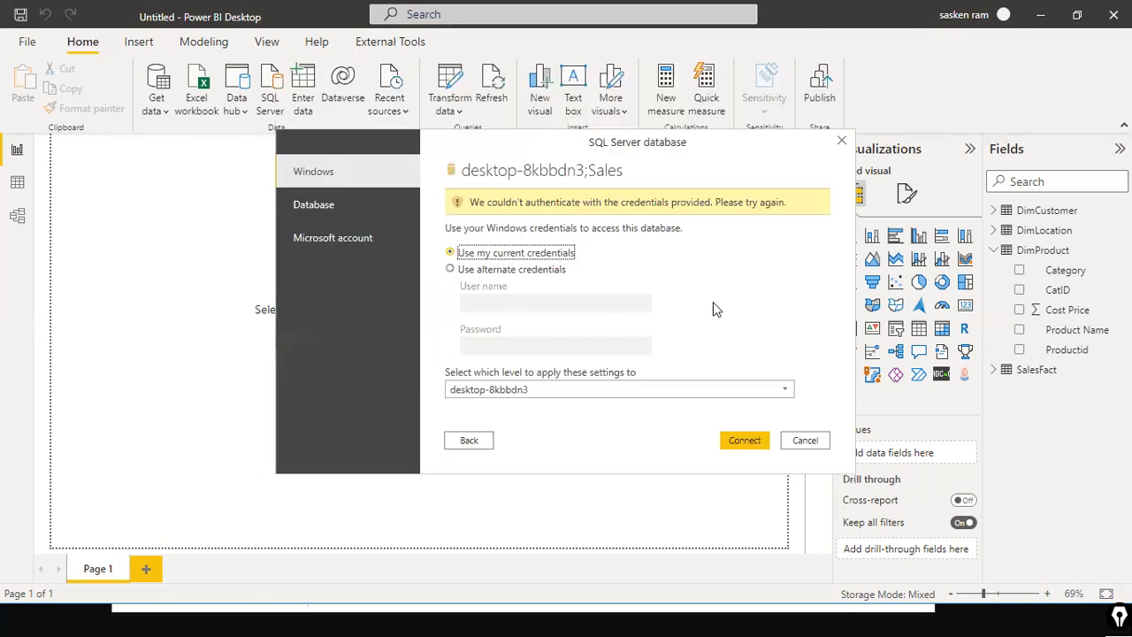
Step: Try to connect with current Windows credentials applied at the desktop-8kbbdn3;Sales level, then go back to the connection dialog
click(741, 441)
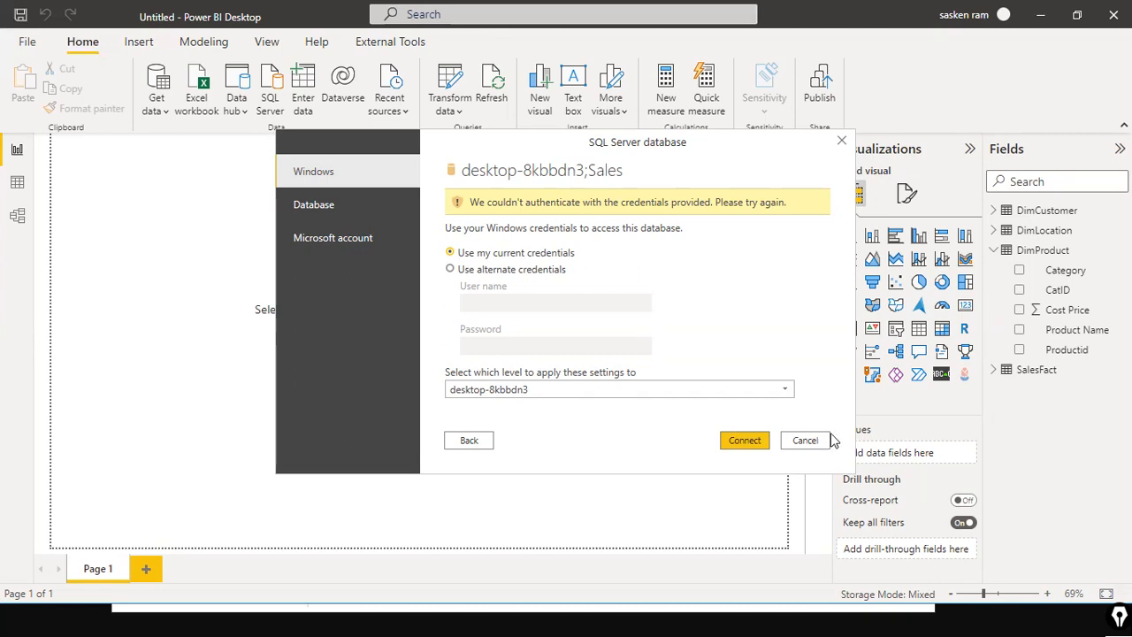
click(785, 390)
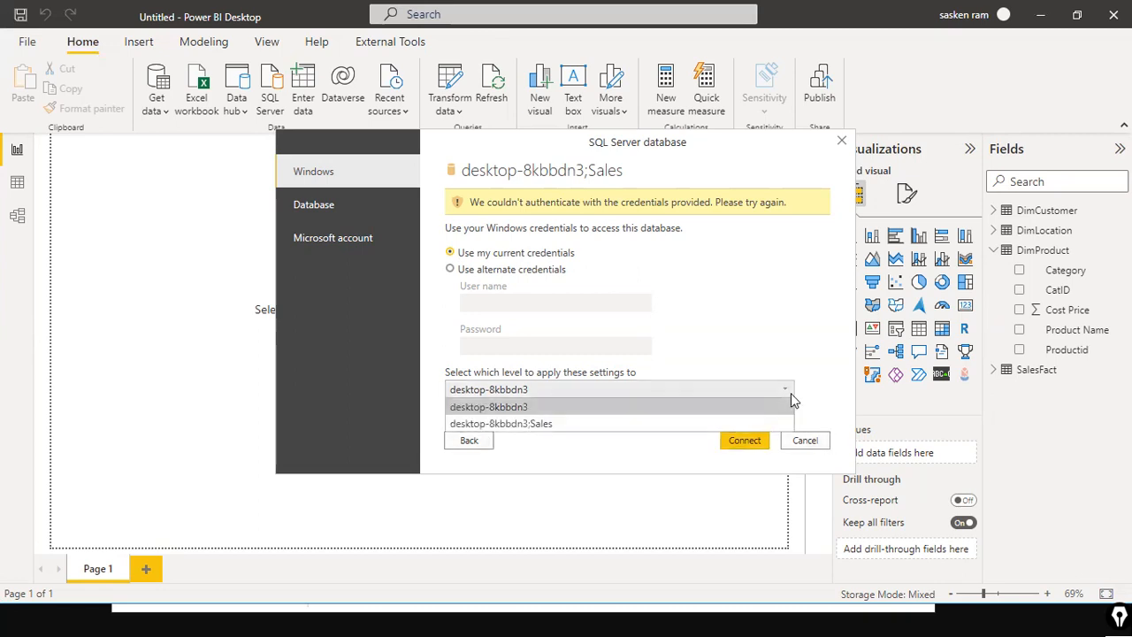
click(650, 421)
click(754, 447)
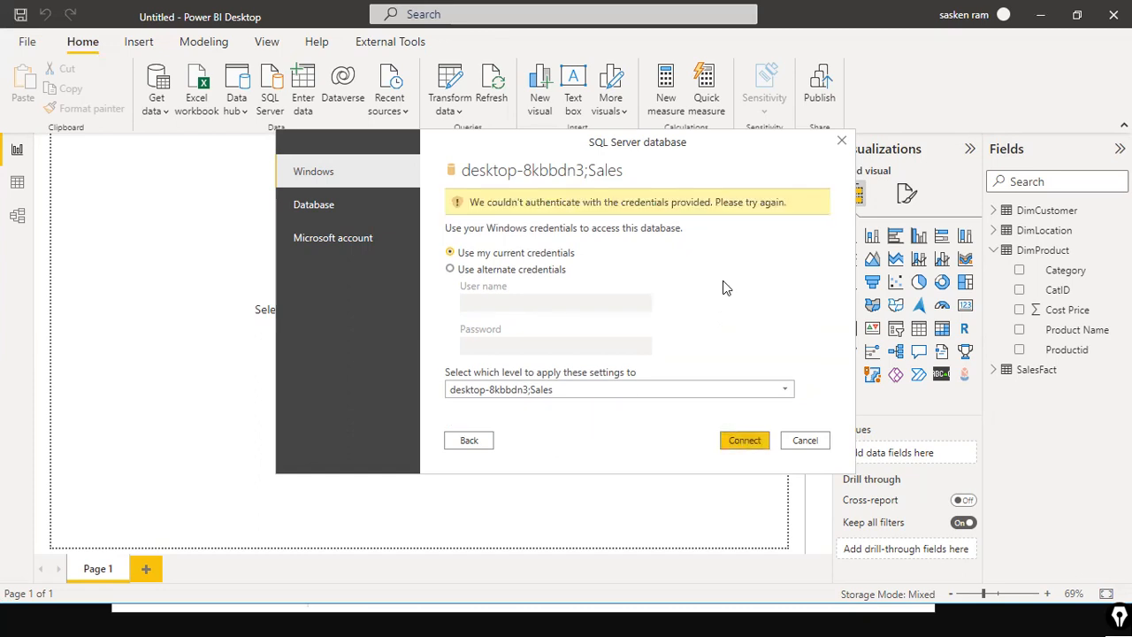
click(469, 439)
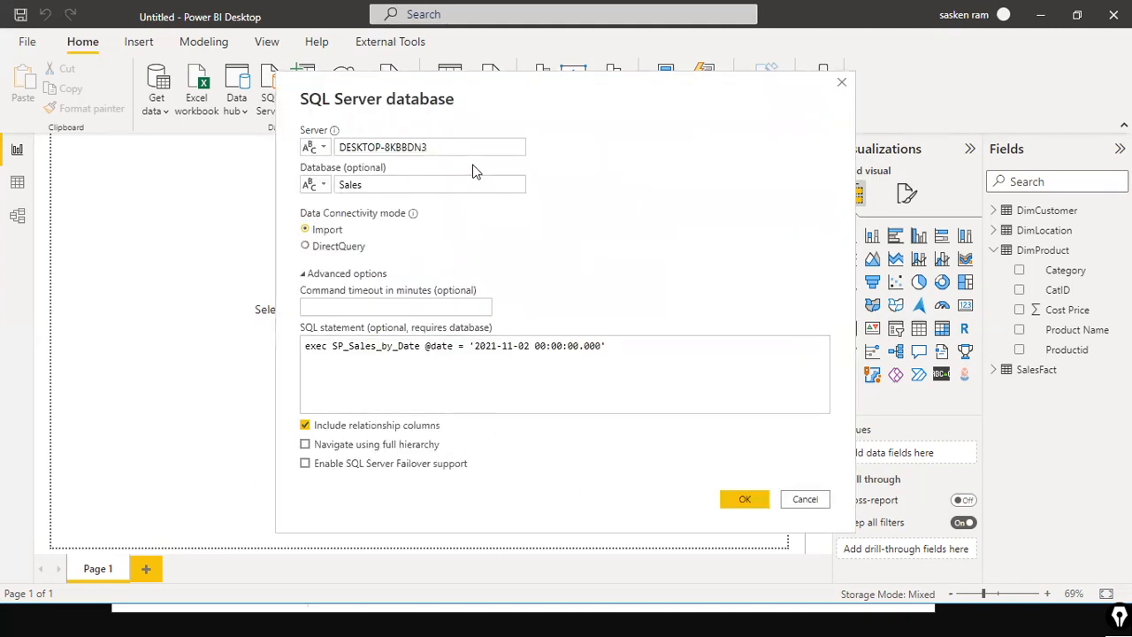
Step: Change the server name to DESKTOP-8KBBDN3\SQLEXPRESS
text(\)
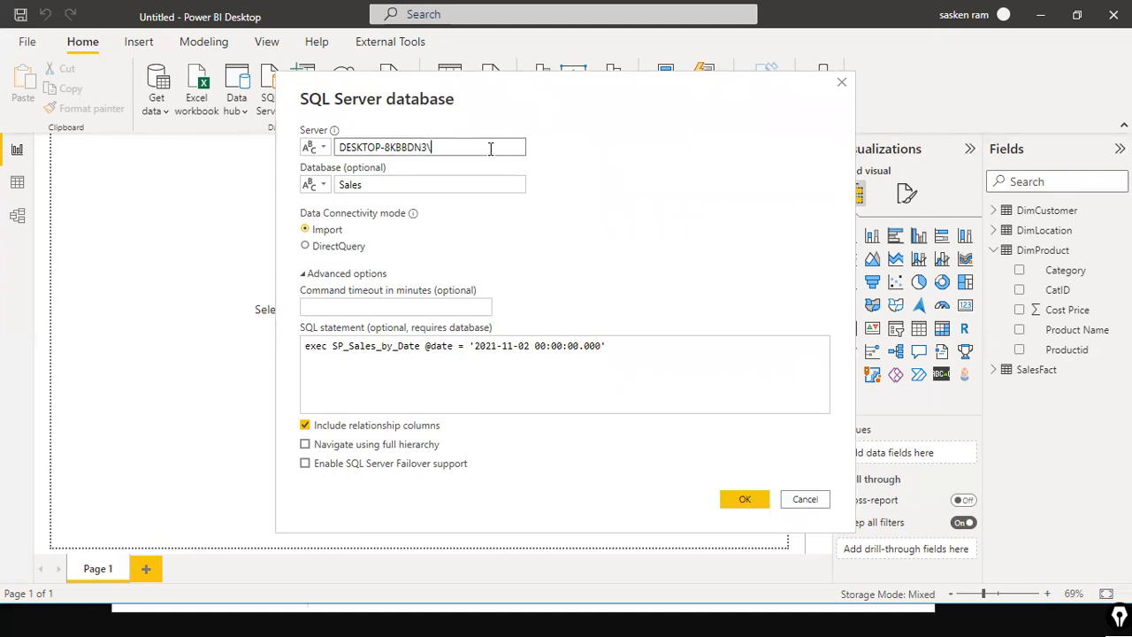
text(SQLEXPRESS)
Step: Check the full server instance name in the SSMS Connect to Server dialog
key(alt+Tab)
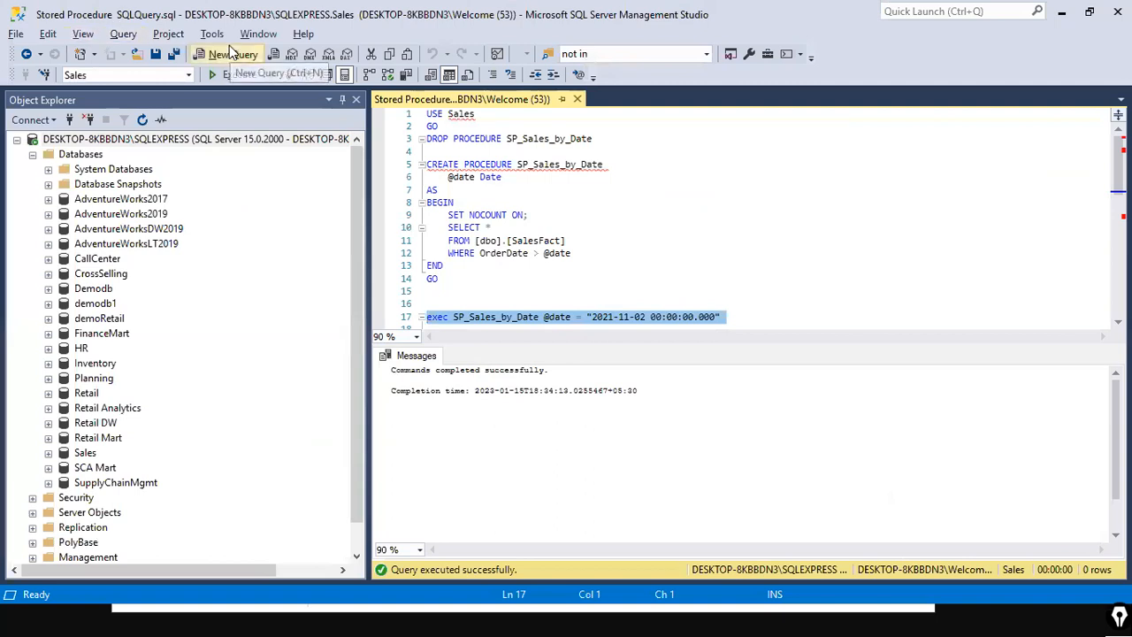
click(32, 119)
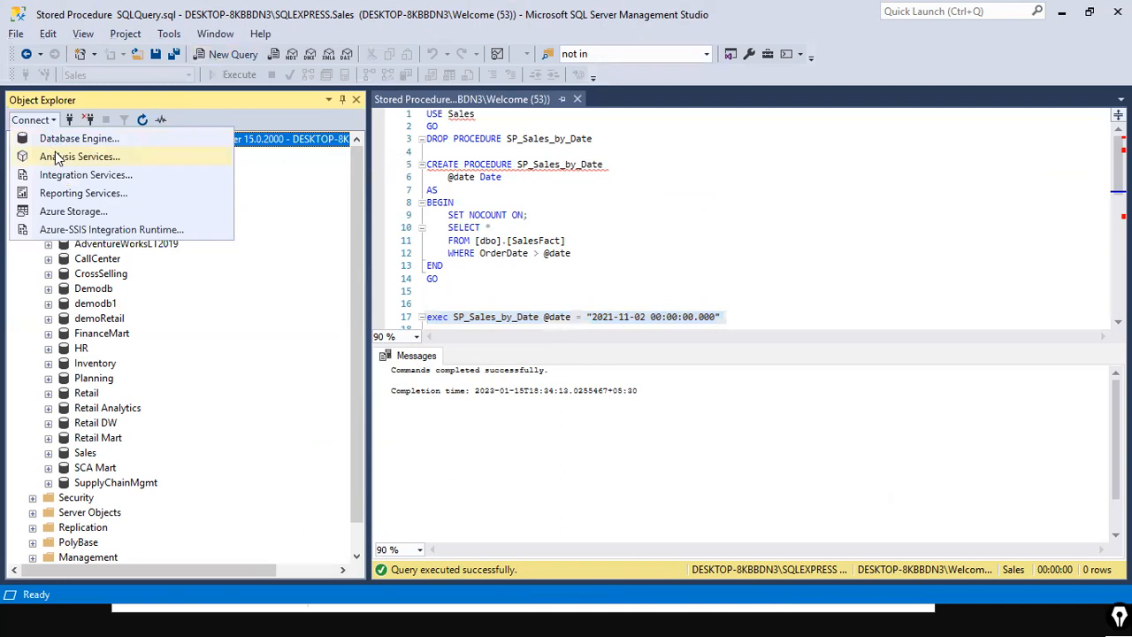
click(55, 141)
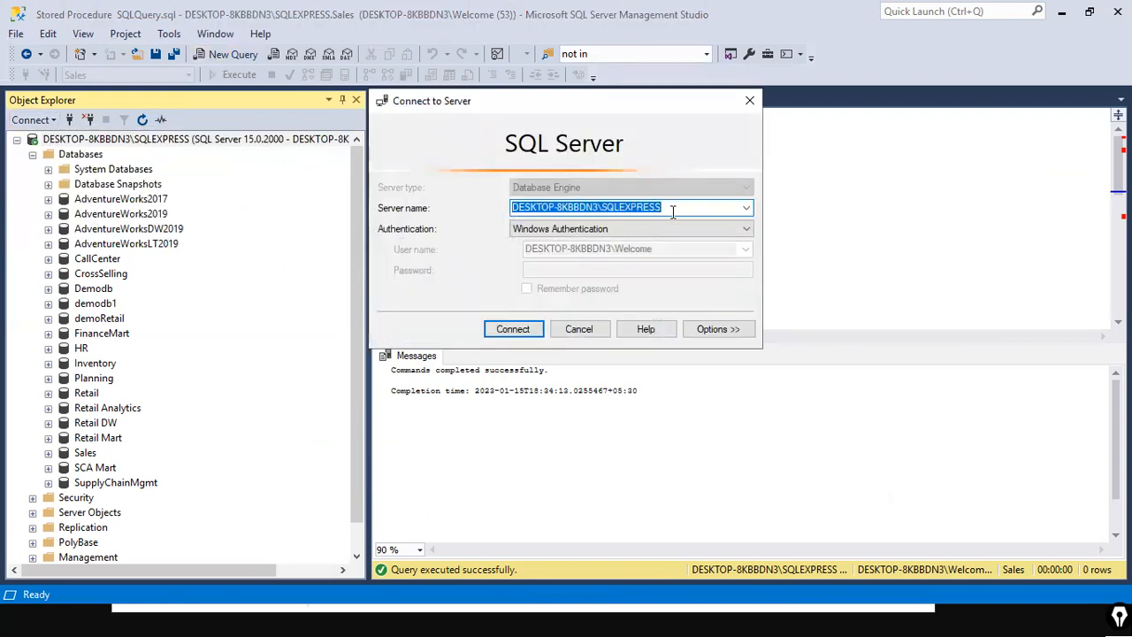
click(601, 207)
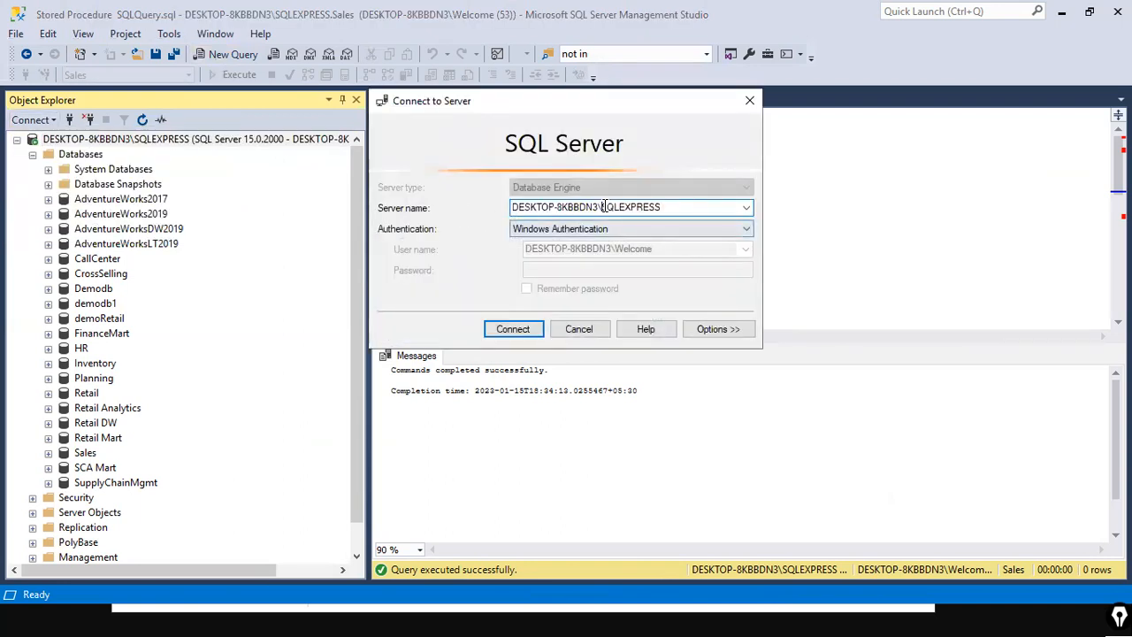
drag(602, 207, 447, 209)
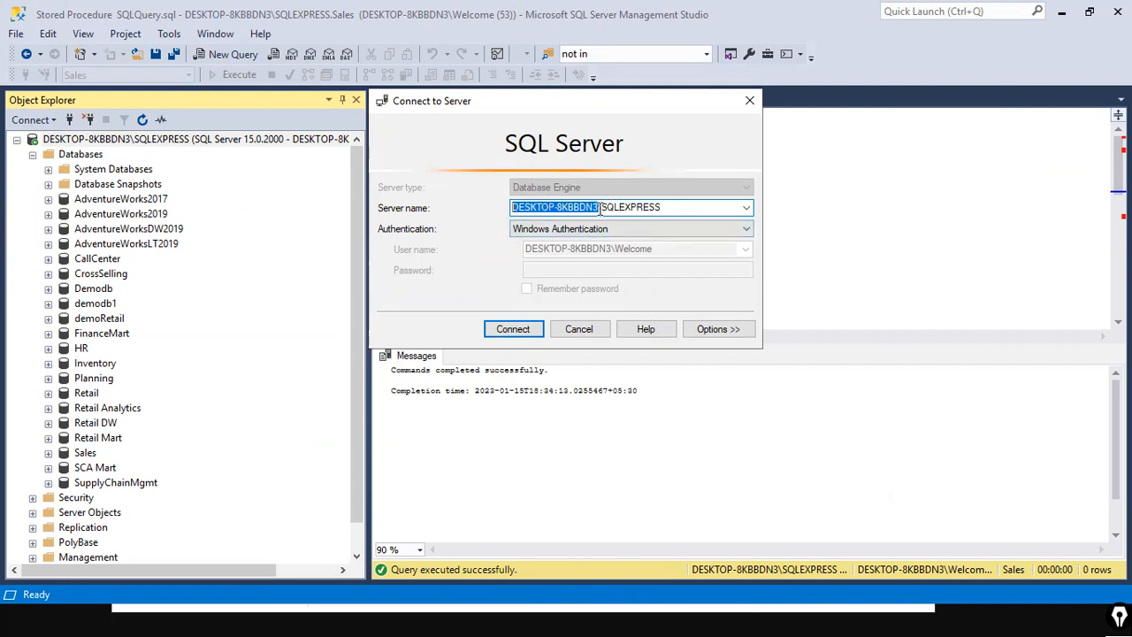
drag(599, 207, 672, 208)
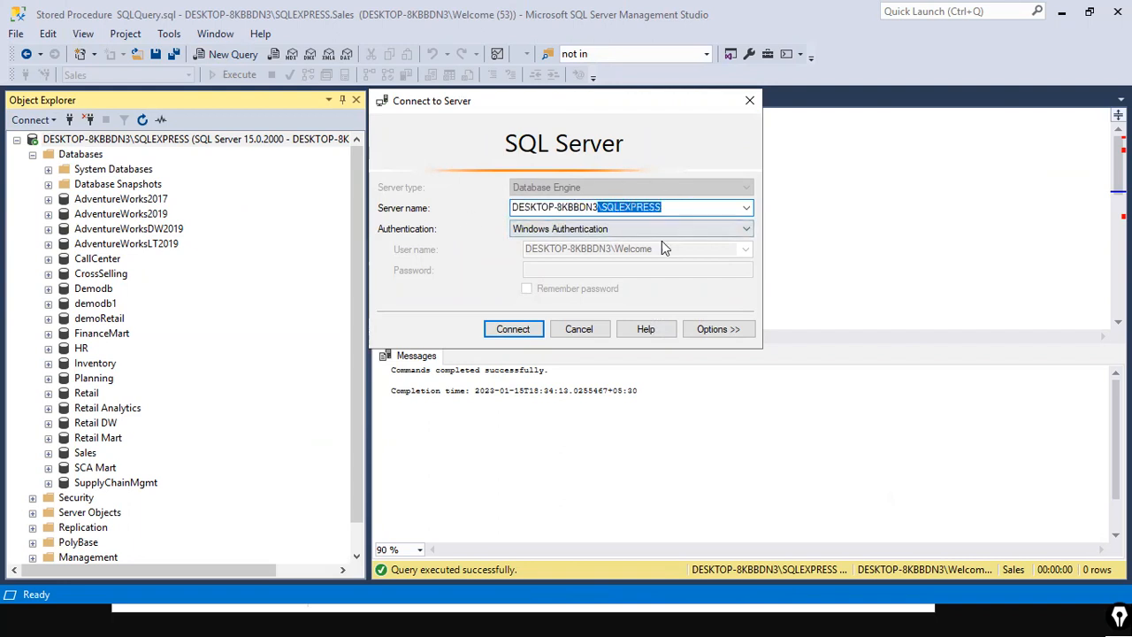
click(693, 206)
drag(693, 206, 448, 193)
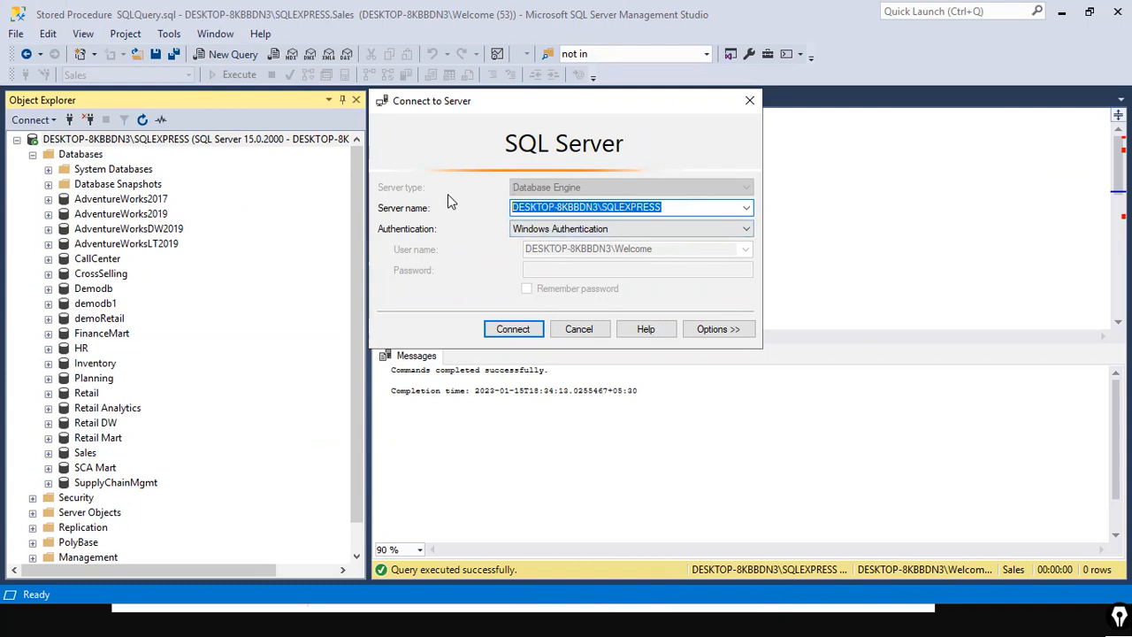
key(Return)
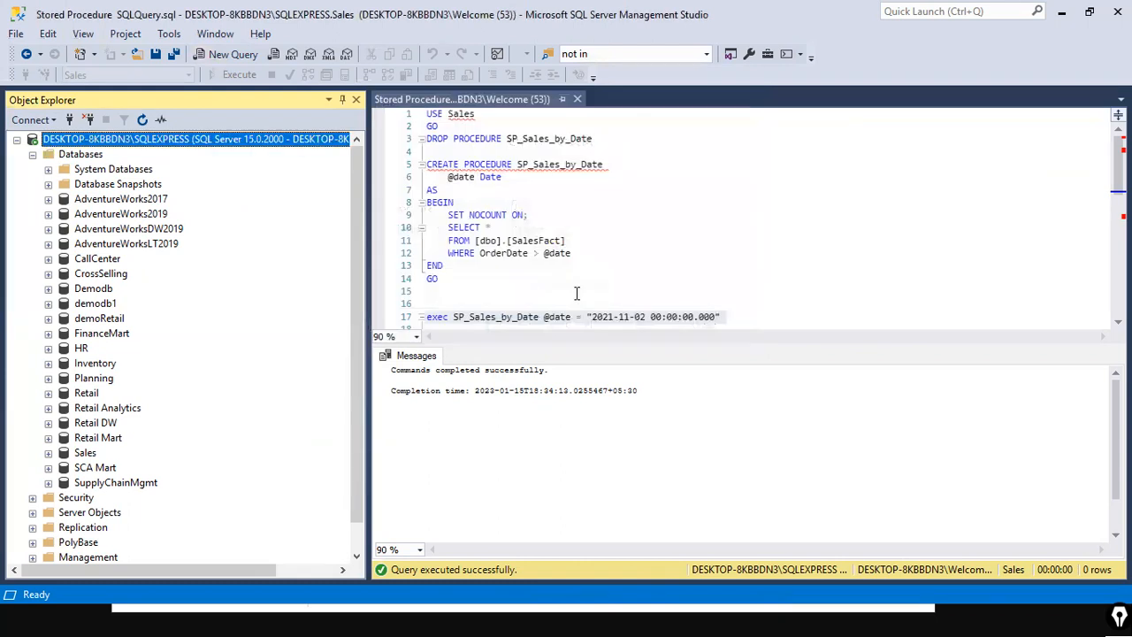
key(alt+Tab)
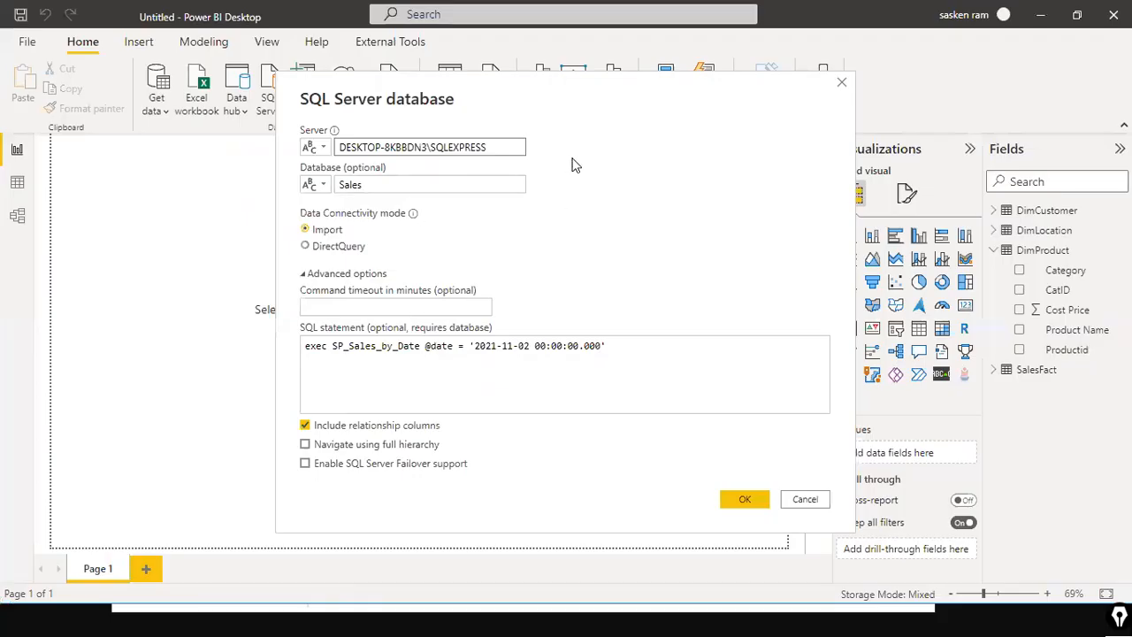
Step: Confirm the connection and load the stored procedure's result into the model
click(759, 499)
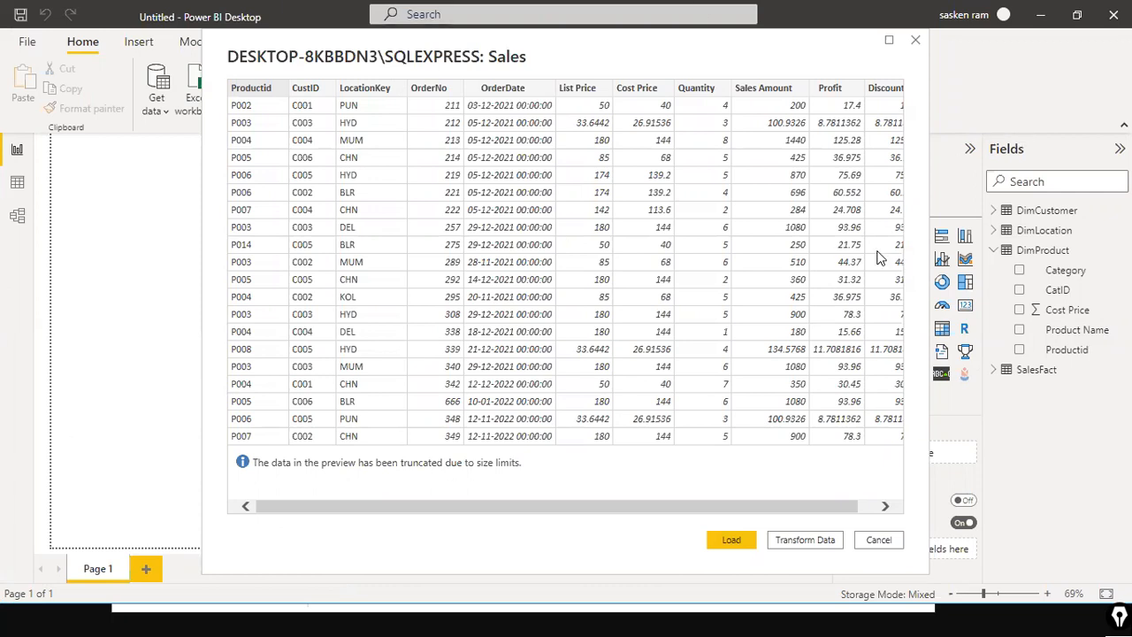
click(714, 539)
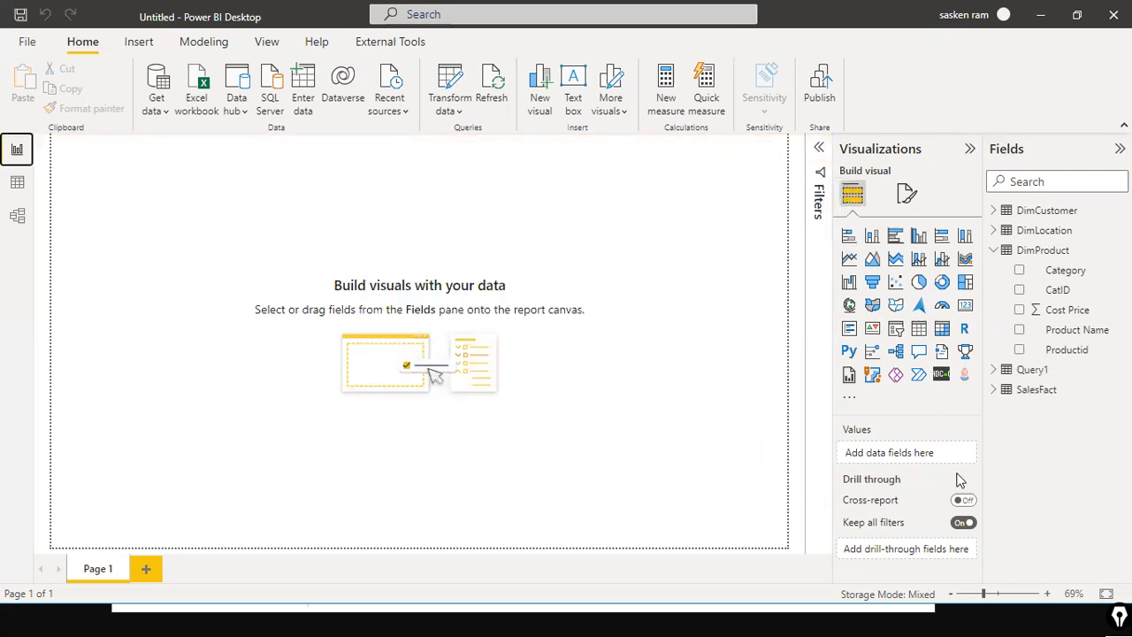
Step: Inspect the fields of the newly loaded Query1 table
click(994, 370)
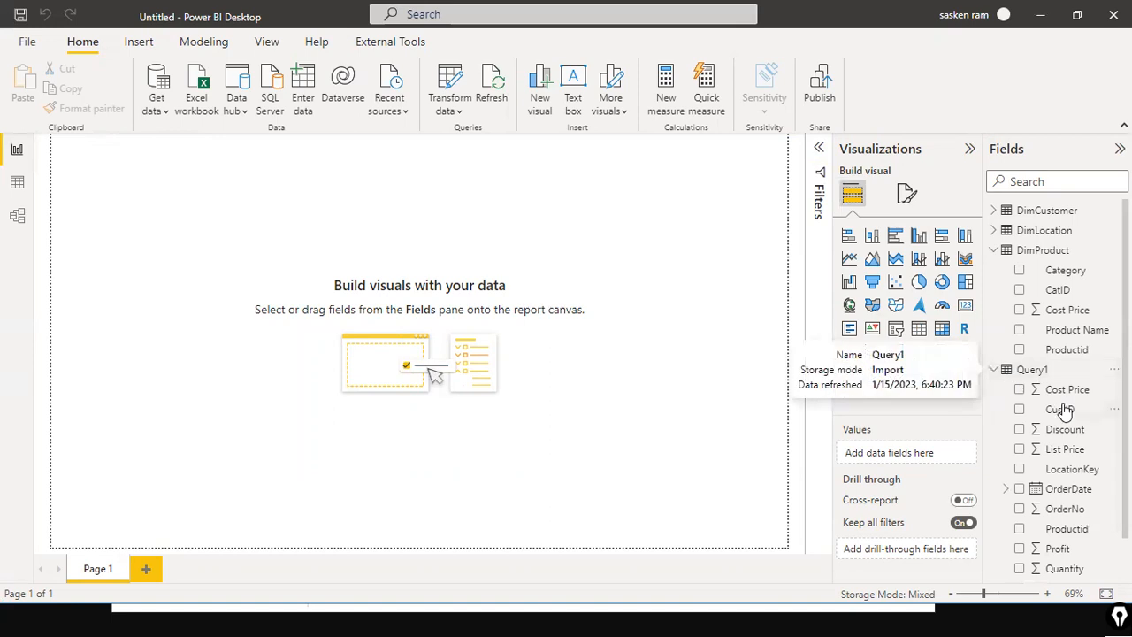
scroll(1071, 451, down, 1)
scroll(1075, 453, up, 1)
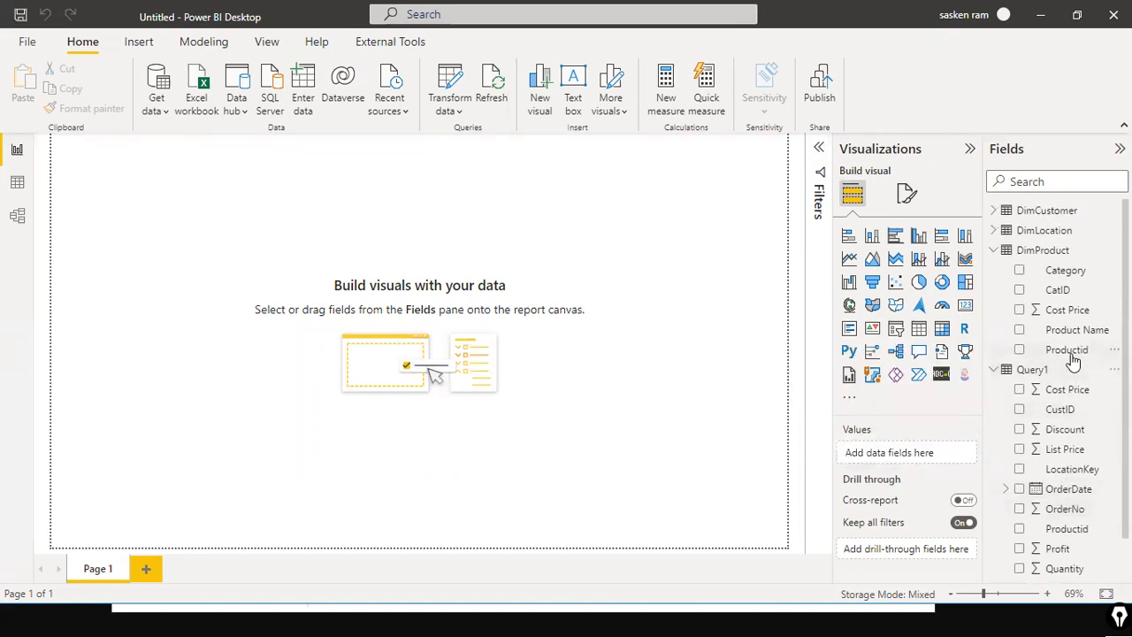
scroll(1072, 372, down, 1)
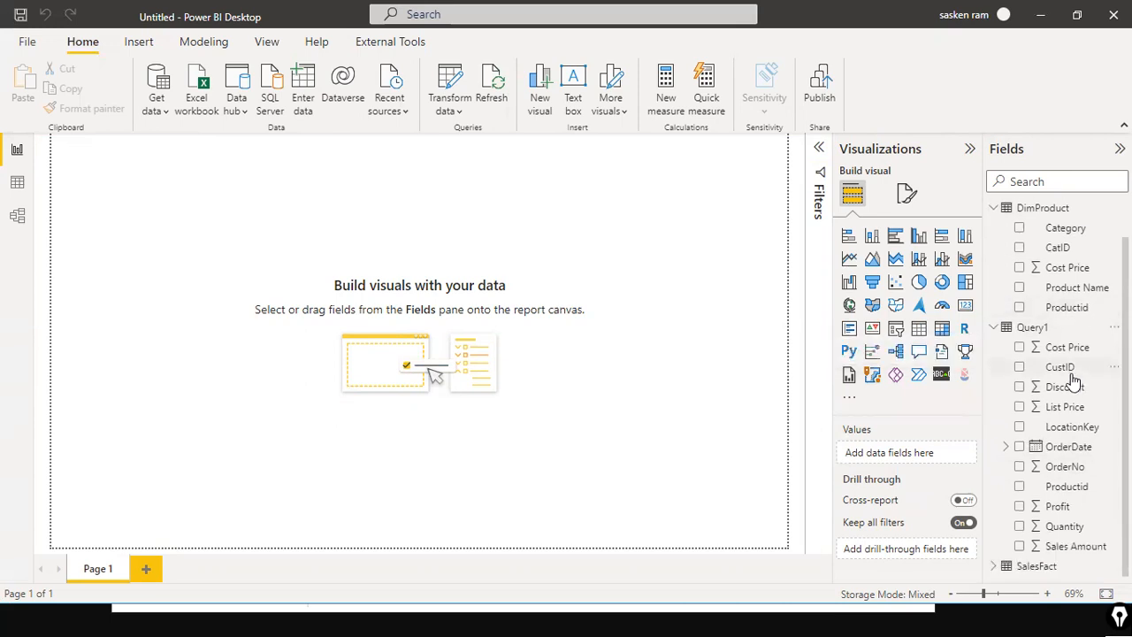
key(alt+Tab)
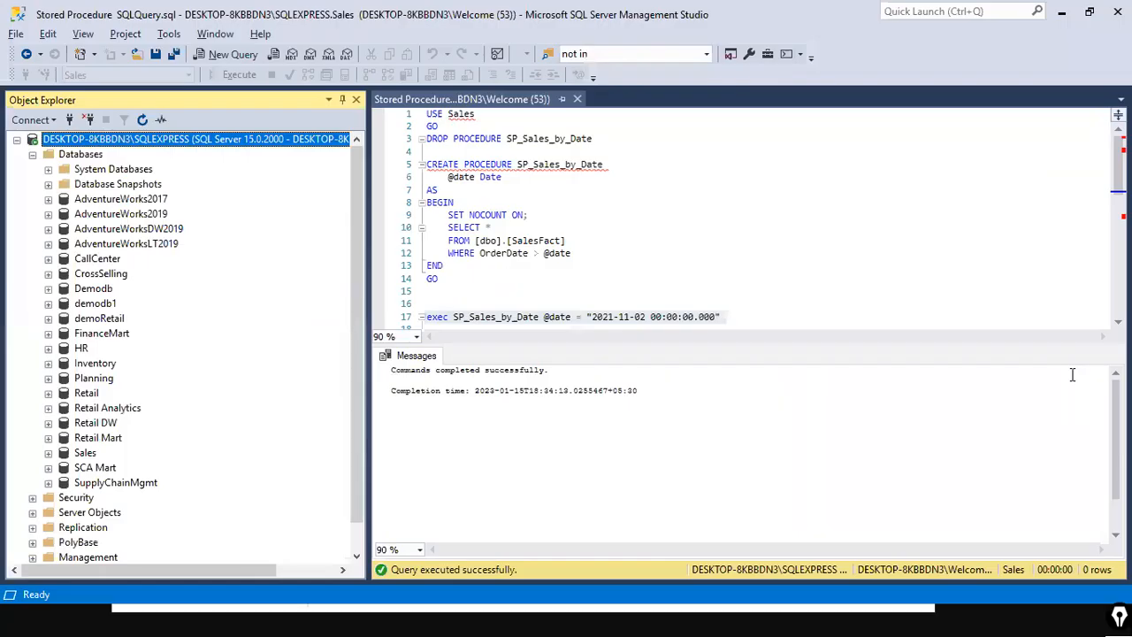
key(alt+Tab)
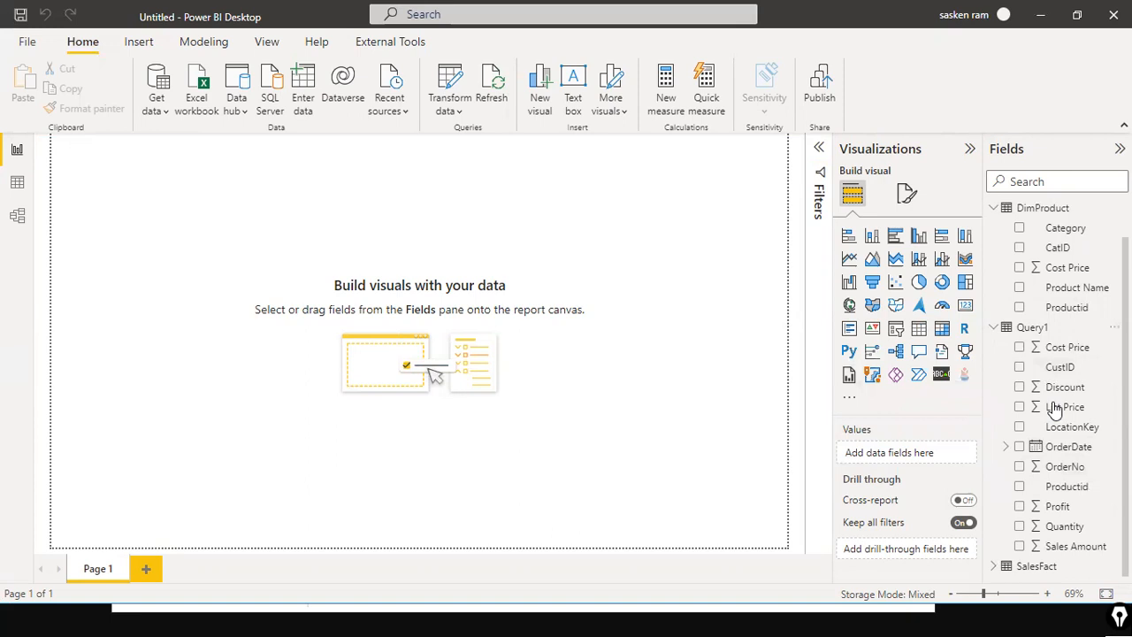
Step: Rename the Query1 table to Sales by Order Date
click(1033, 328)
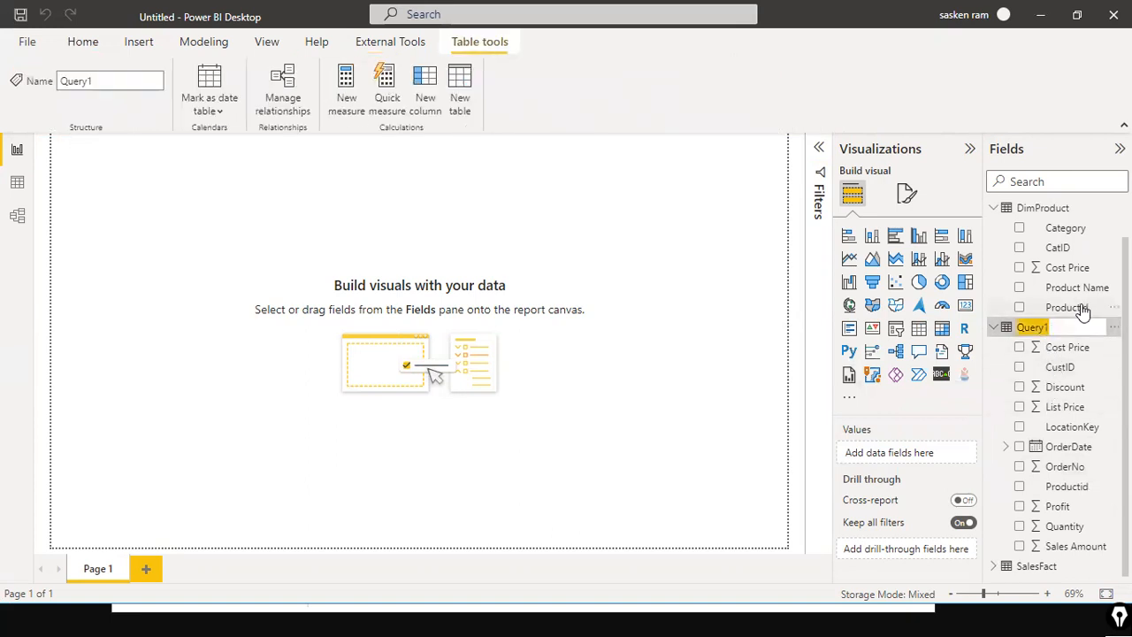
key(Left)
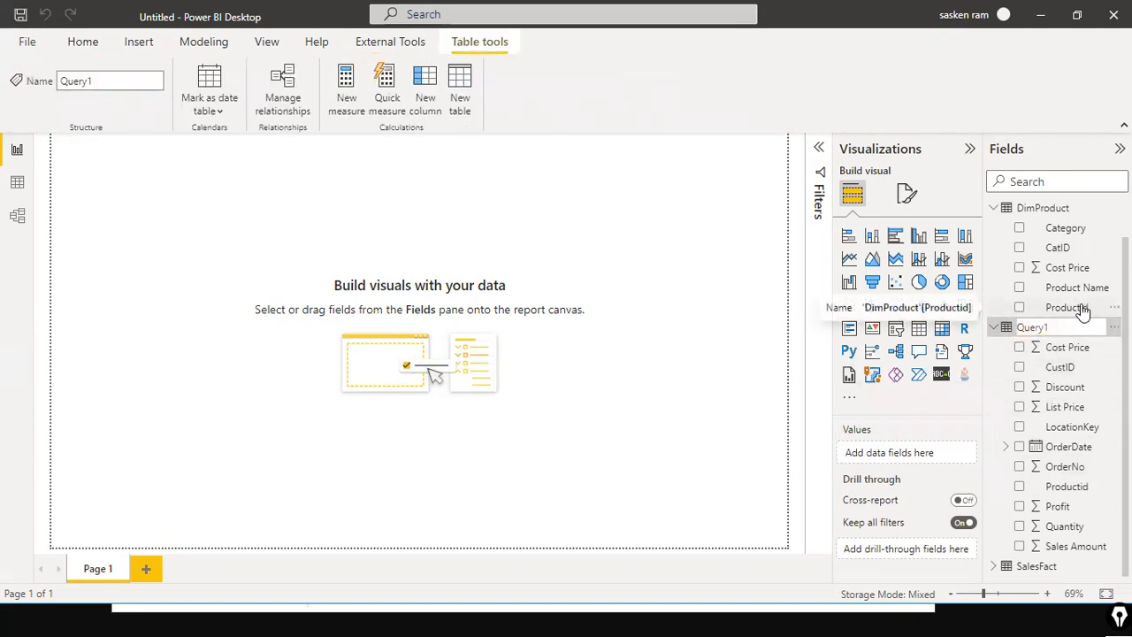
key(shift+End)
text(Sales by Order Date)
key(Return)
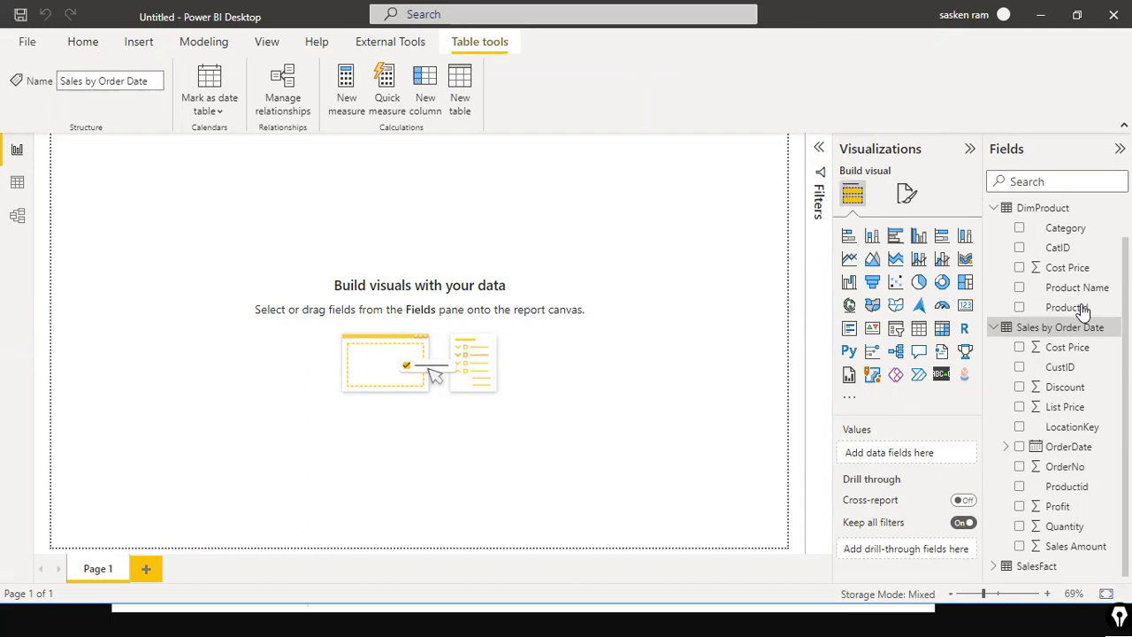
Step: Copy the procedure's SELECT, FROM and WHERE query lines from the SSMS script
key(alt+Tab)
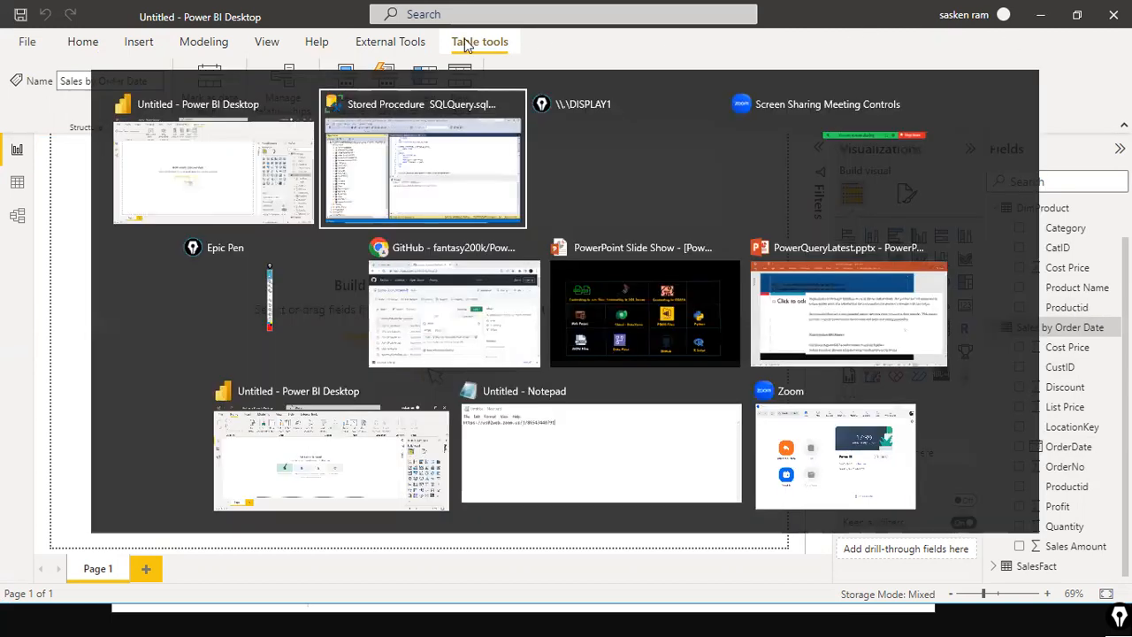
drag(447, 227, 541, 254)
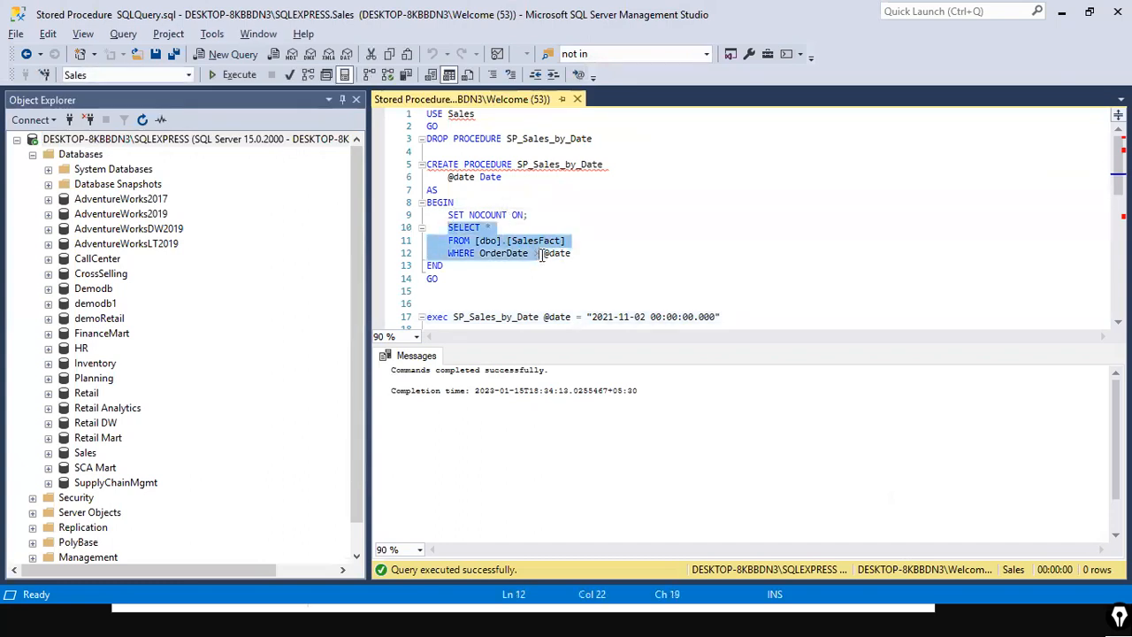
right_click(541, 255)
click(555, 264)
key(alt+Tab)
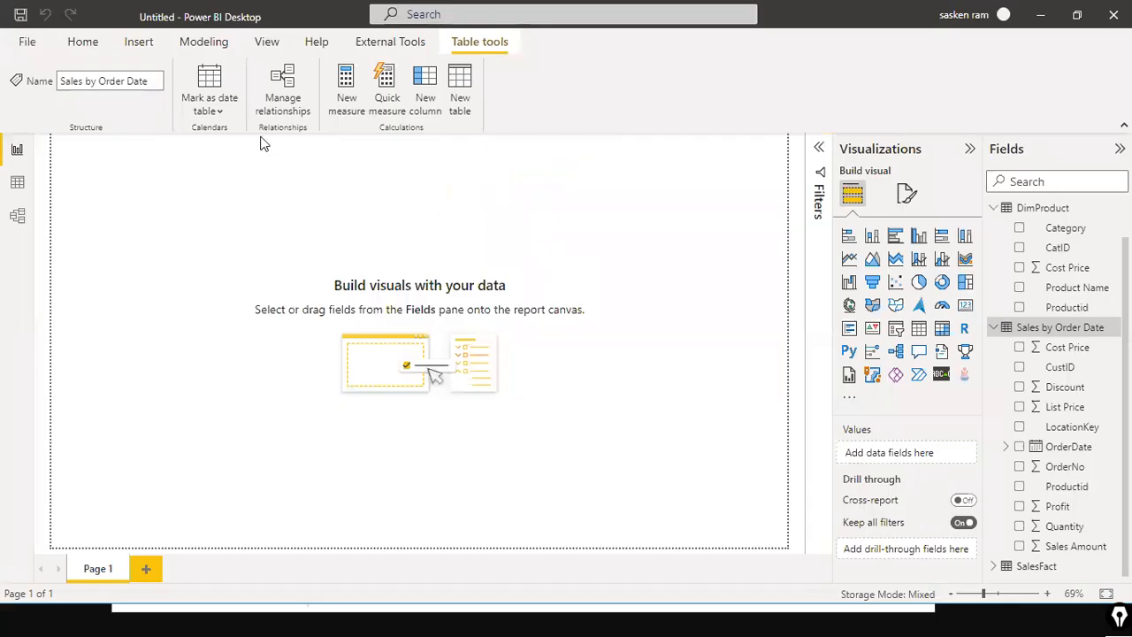
Step: Start a new SQL Server connection to server DESKTOP-8KBBDN3\SQLEXPRESS and database Sales
click(99, 41)
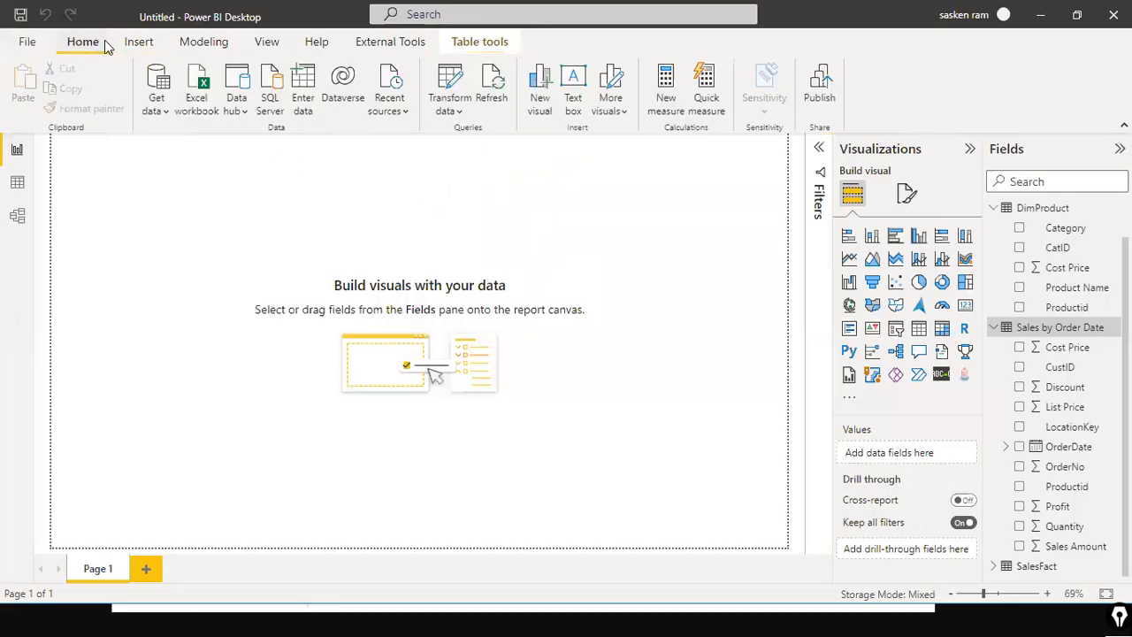
click(163, 110)
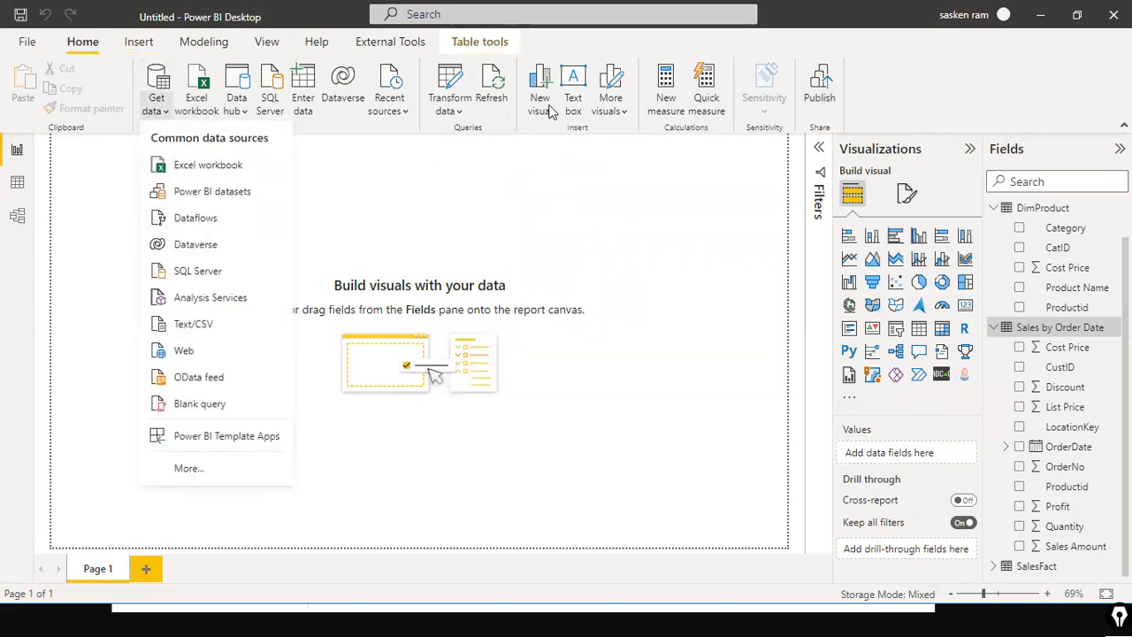
click(212, 274)
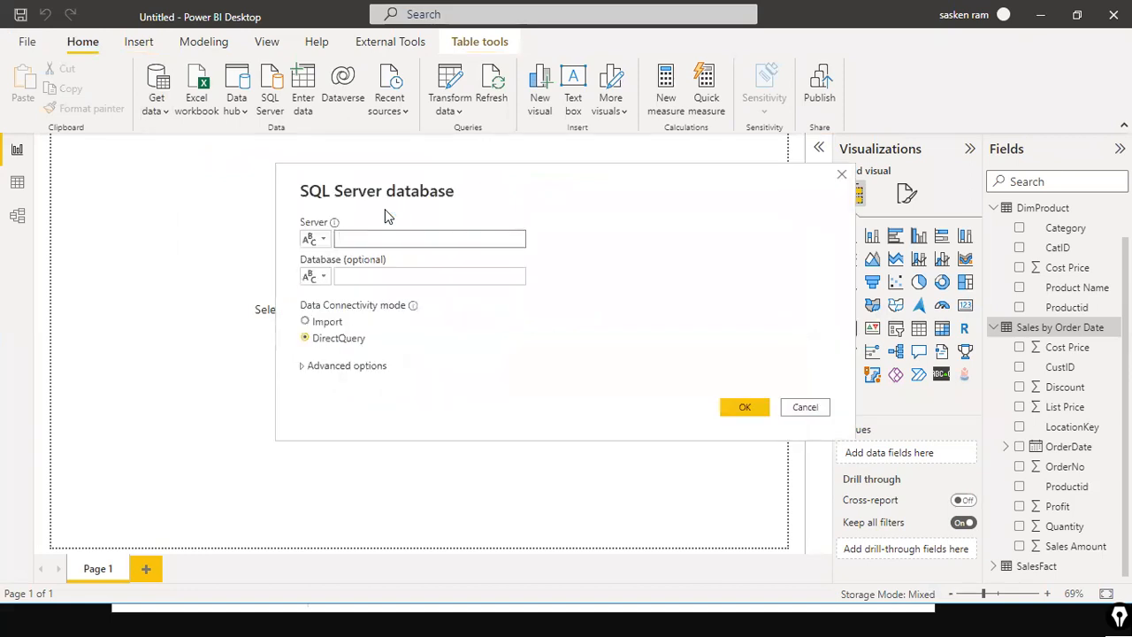
text(DESKTOP-8KBBDN3\SQLEXPRESS)
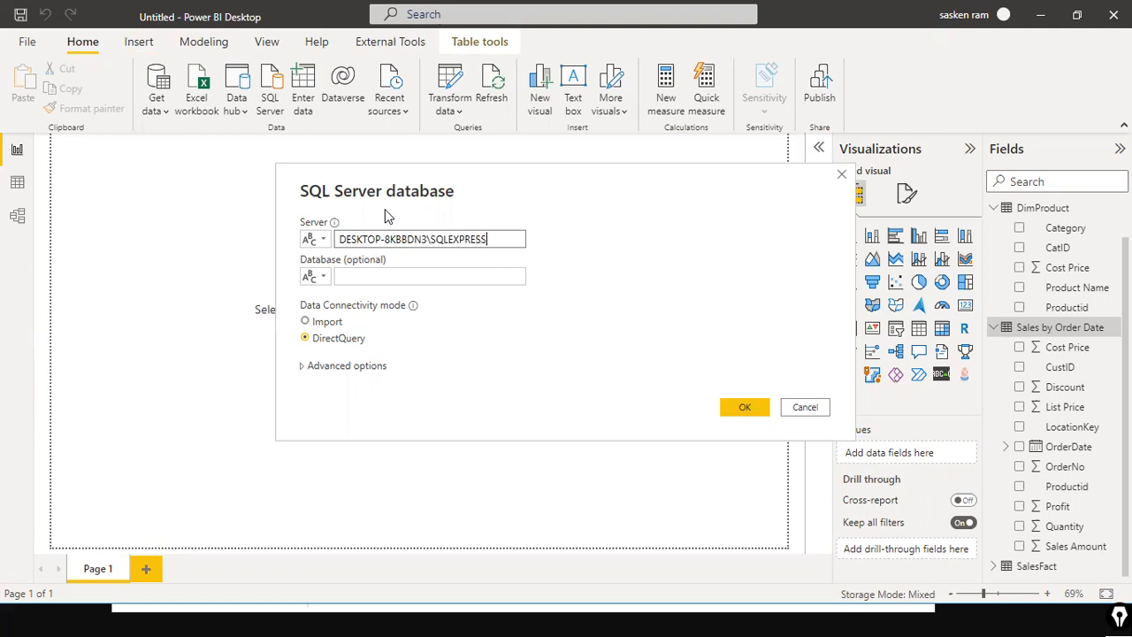
key(Tab)
text(Sales)
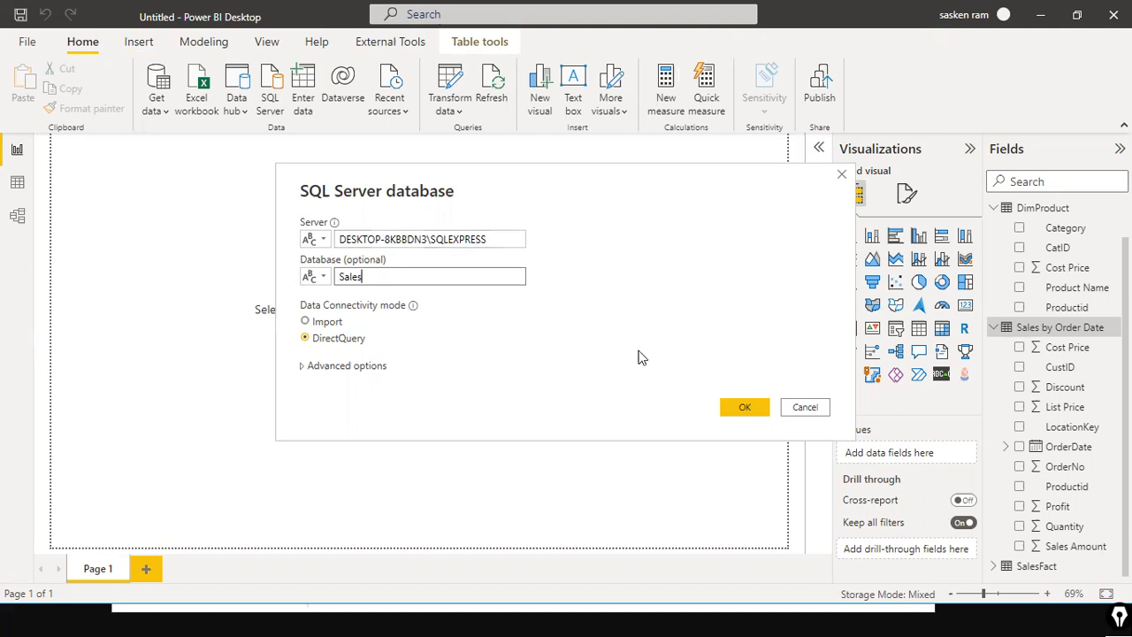
Step: Paste the copied SELECT, FROM and WHERE lines into the advanced options' SQL statement box
click(318, 367)
click(357, 346)
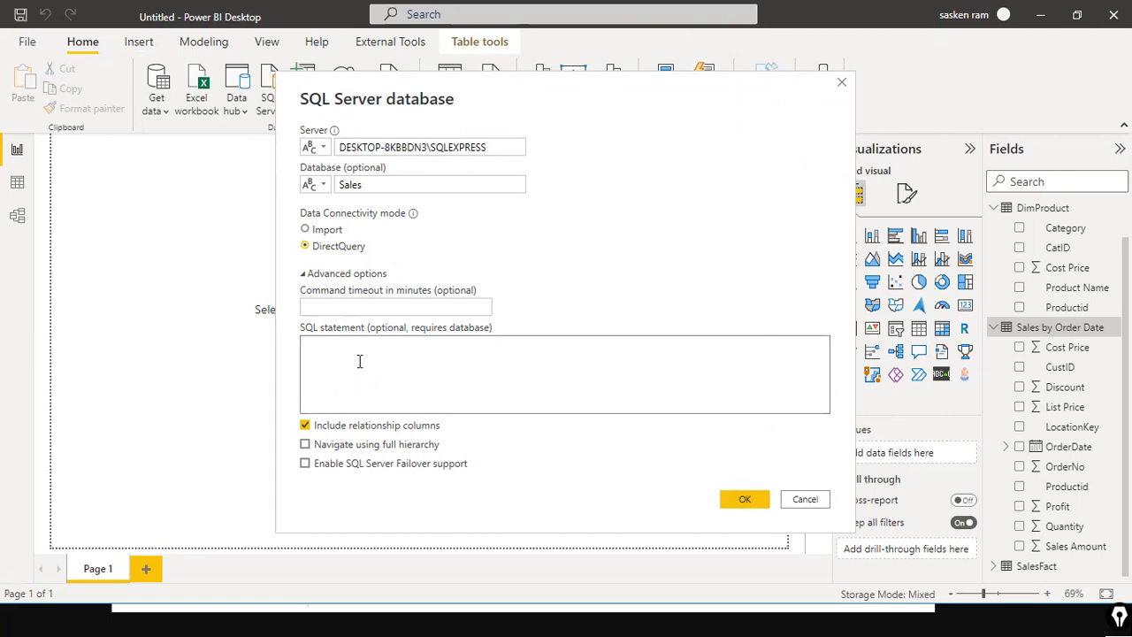
key(ctrl+v)
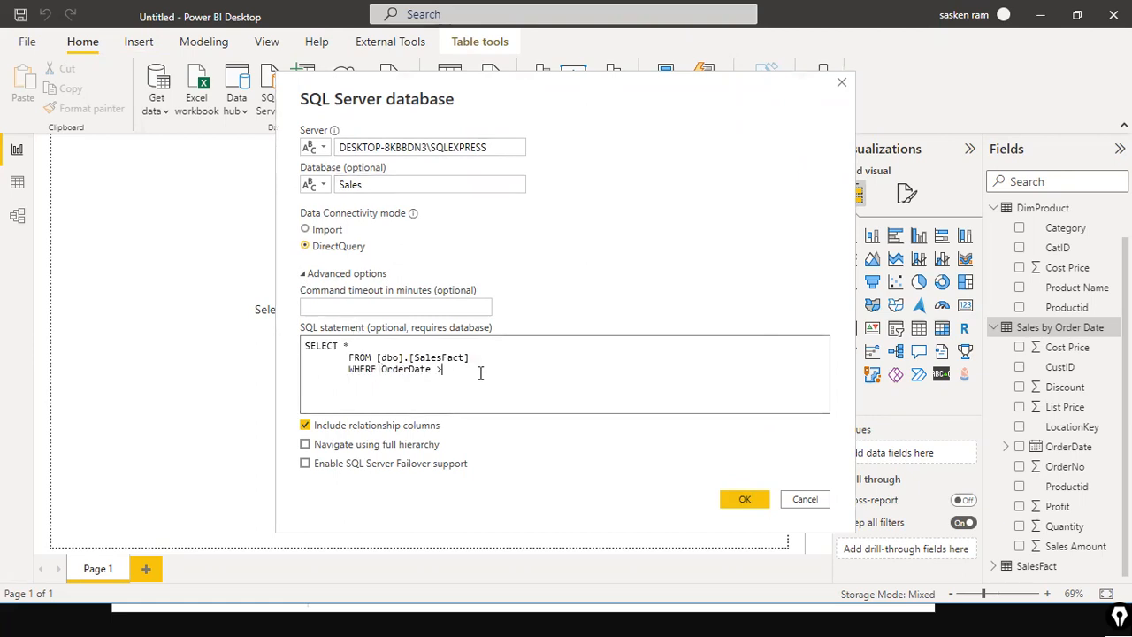
key(alt+Tab)
click(617, 317)
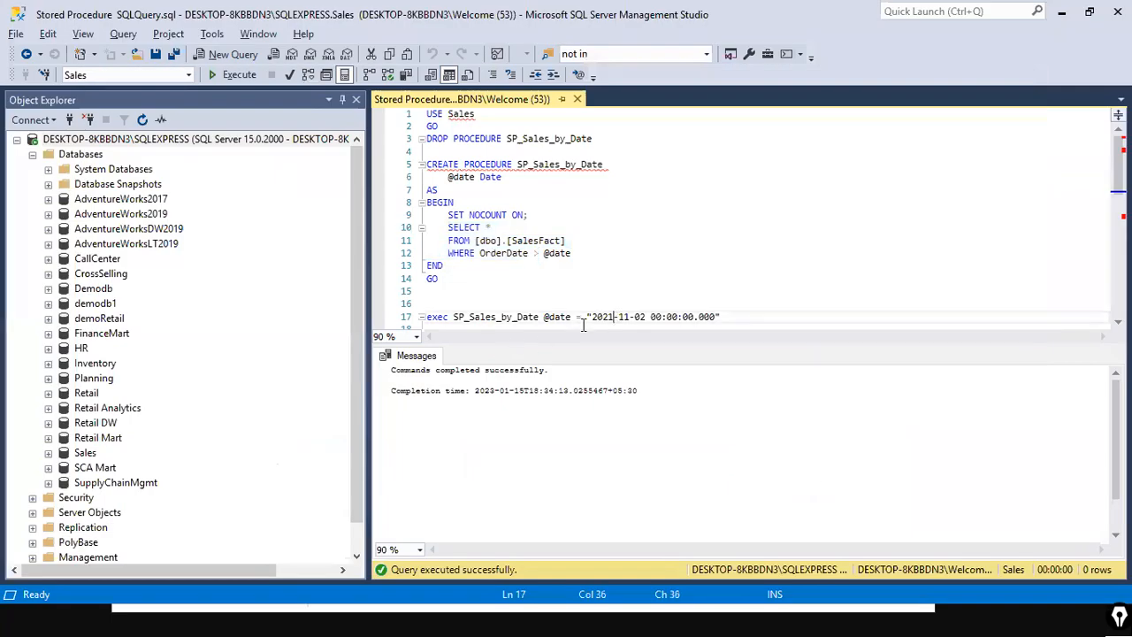
drag(586, 317, 721, 319)
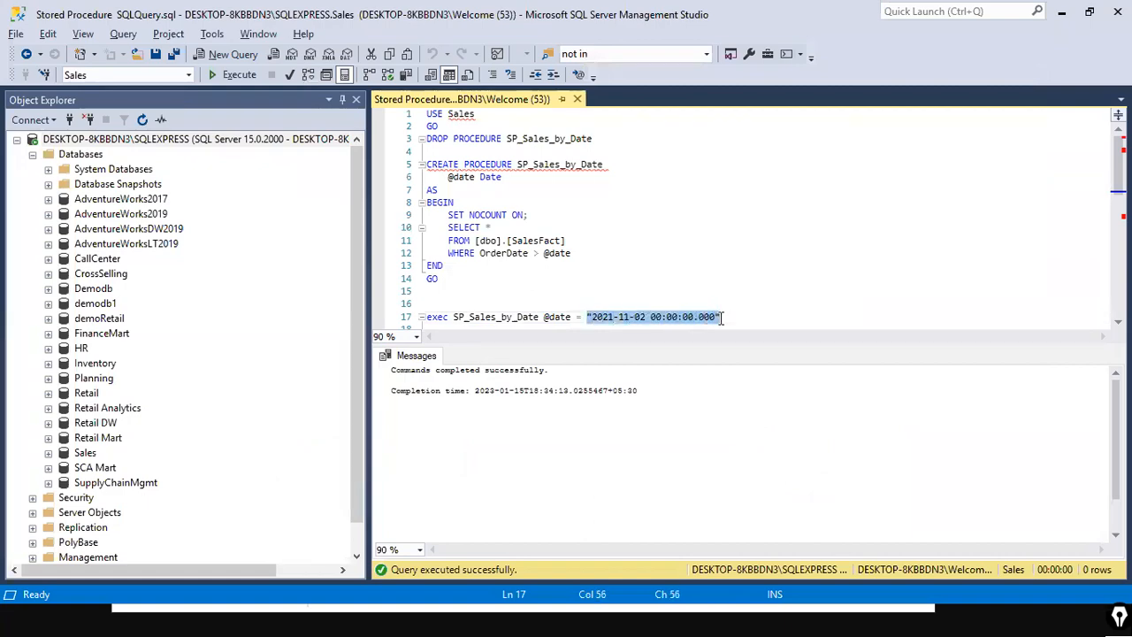
key(alt+Tab)
click(500, 380)
key(ctrl+v)
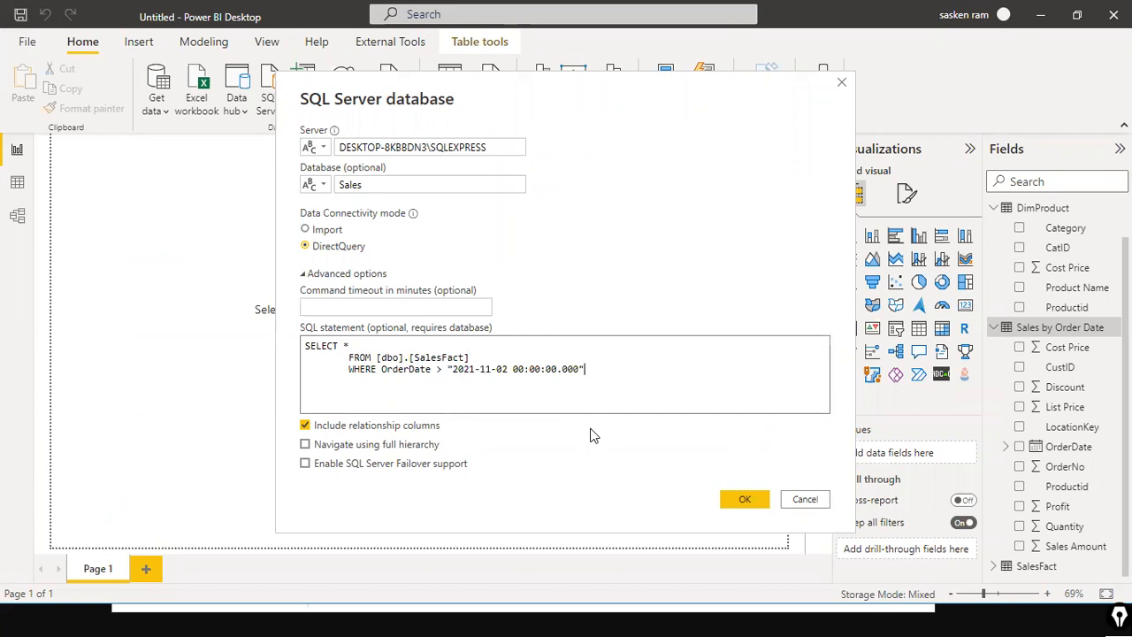
key(BackSpace)
key(Left)
key(Left)
key(Left)
key(Left)
key(Left)
key(Left)
key(Left)
key(Left)
key(Left)
key(Left)
key(Left)
Step: Confirm the DirectQuery connection and load the SQL statement's result into the model
click(497, 357)
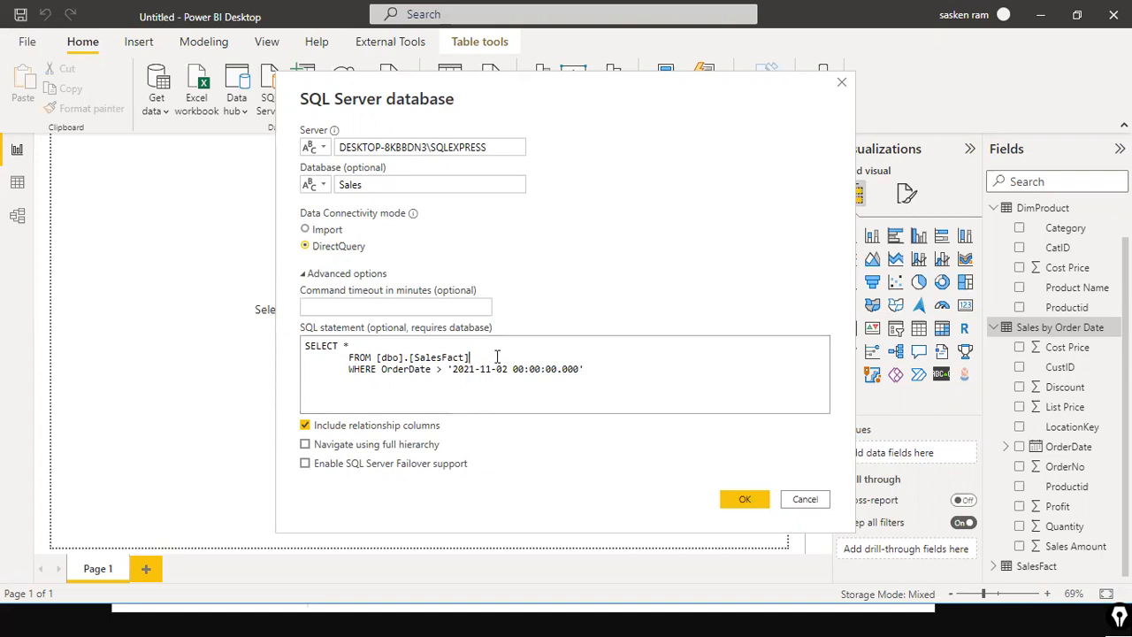
click(762, 498)
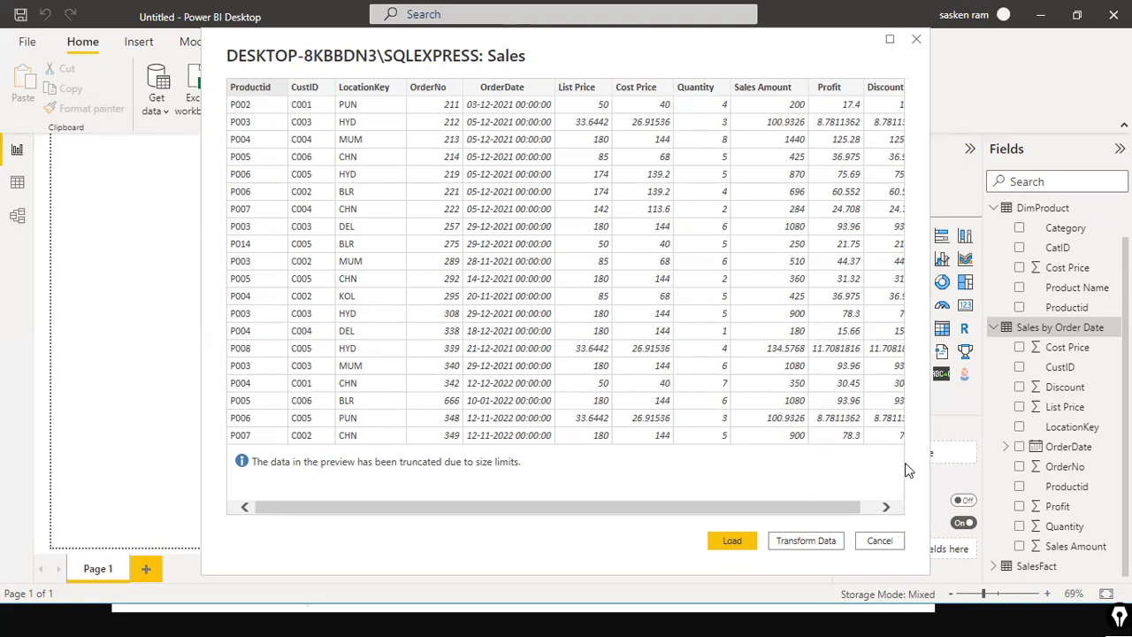
click(734, 541)
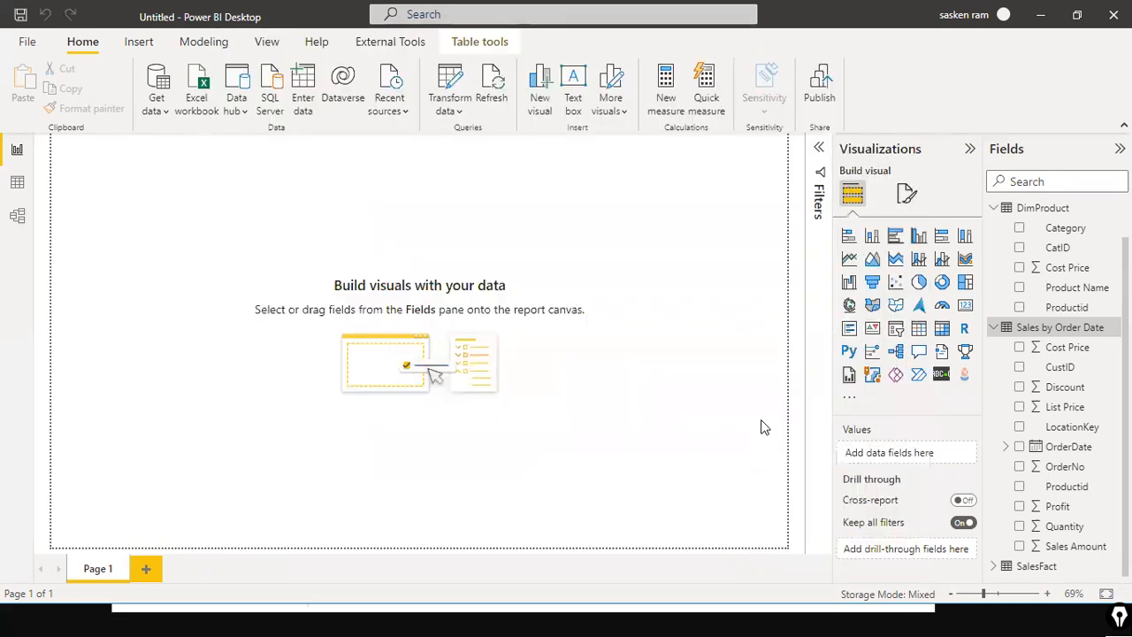